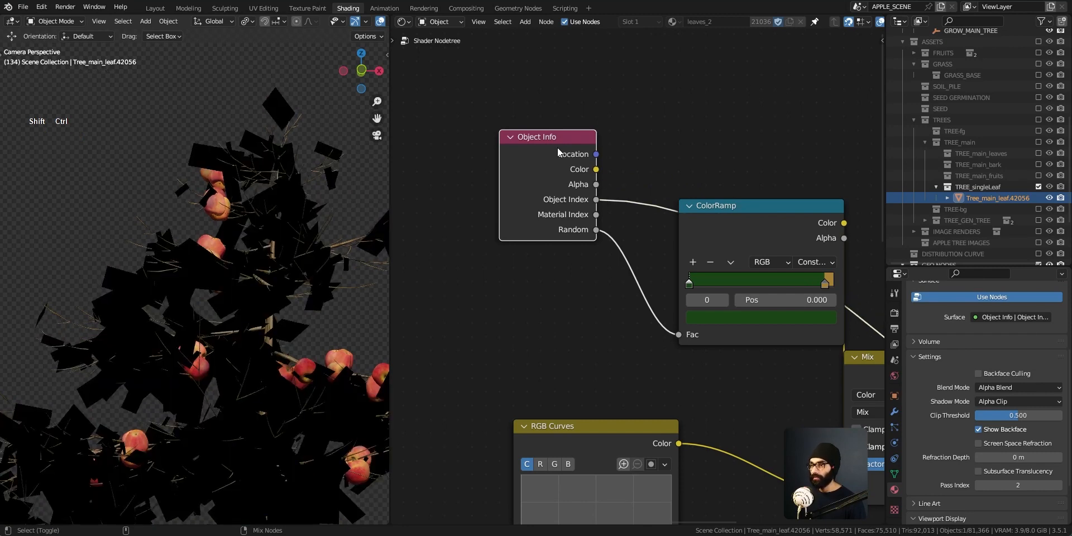
Preview the leaf material's ColorRamp output directly and move its orange-brown stop to position 0.927.
{"action": "left_click", "coordinate": [557, 148], "text": "ctrl+shift"}
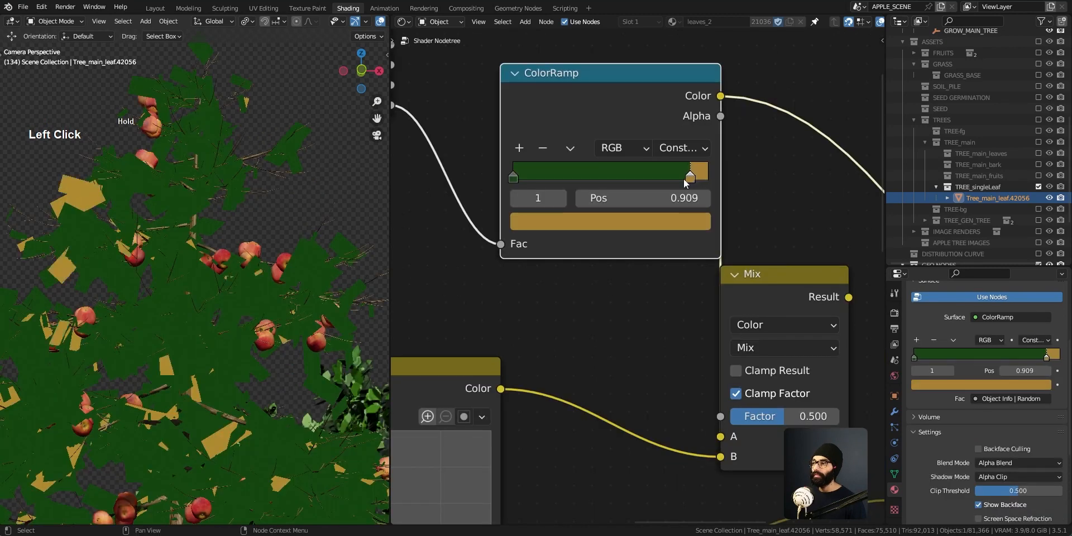
{"action": "mouse_move", "coordinate": [686, 178]}
{"action": "left_mouse_down"}
{"action": "mouse_move", "coordinate": [591, 180]}
{"action": "mouse_move", "coordinate": [694, 179]}
{"action": "left_mouse_up"}
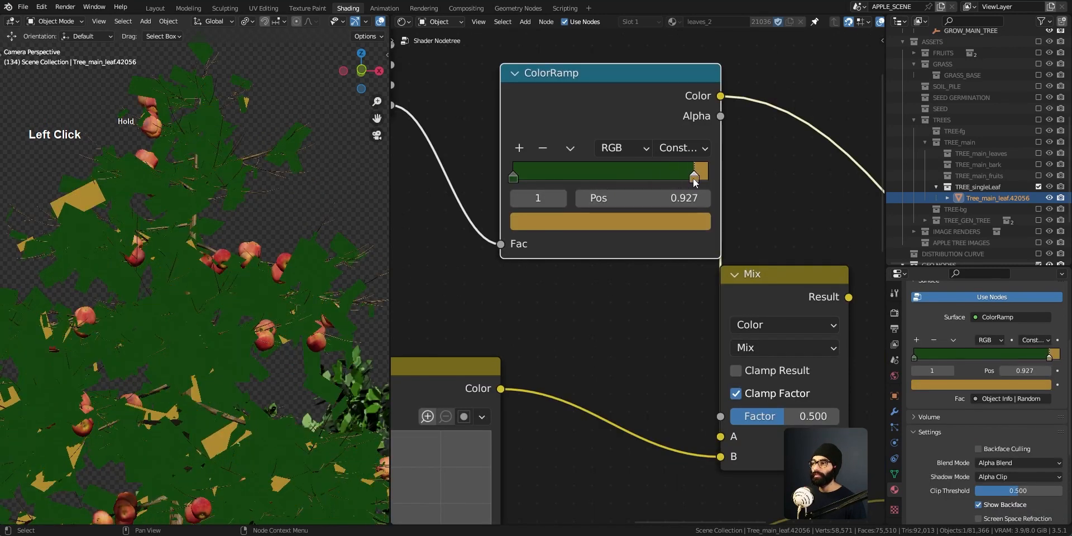
Add a dark blue stop to the leaf ColorRamp, place it at about 0.445, and render the image.
{"action": "left_click", "coordinate": [614, 181], "text": "ctrl"}
{"action": "left_click", "coordinate": [615, 219]}
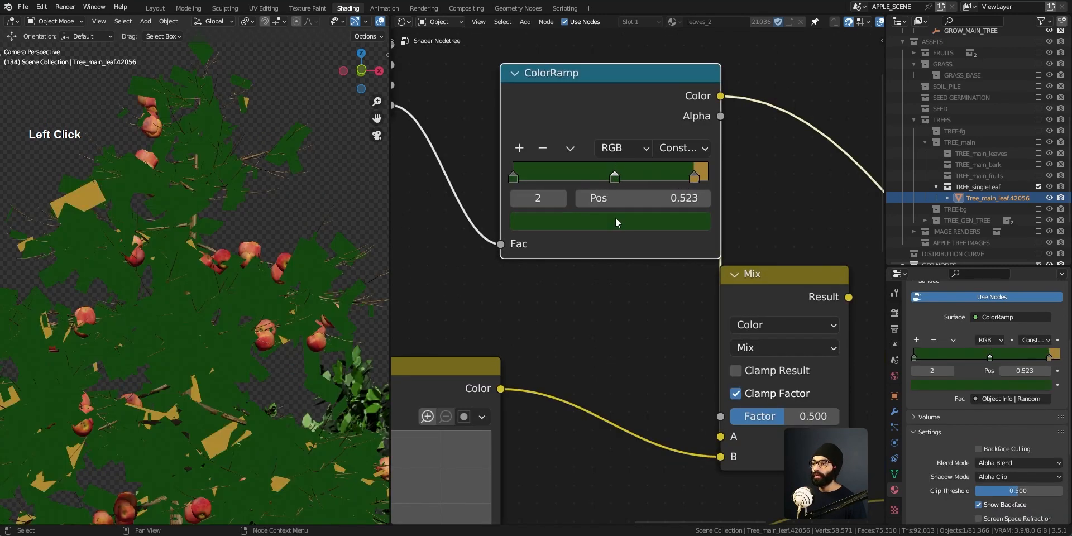
{"action": "left_click_drag", "start_coordinate": [618, 307], "coordinate": [630, 271]}
{"action": "left_click_drag", "start_coordinate": [615, 179], "coordinate": [591, 181]}
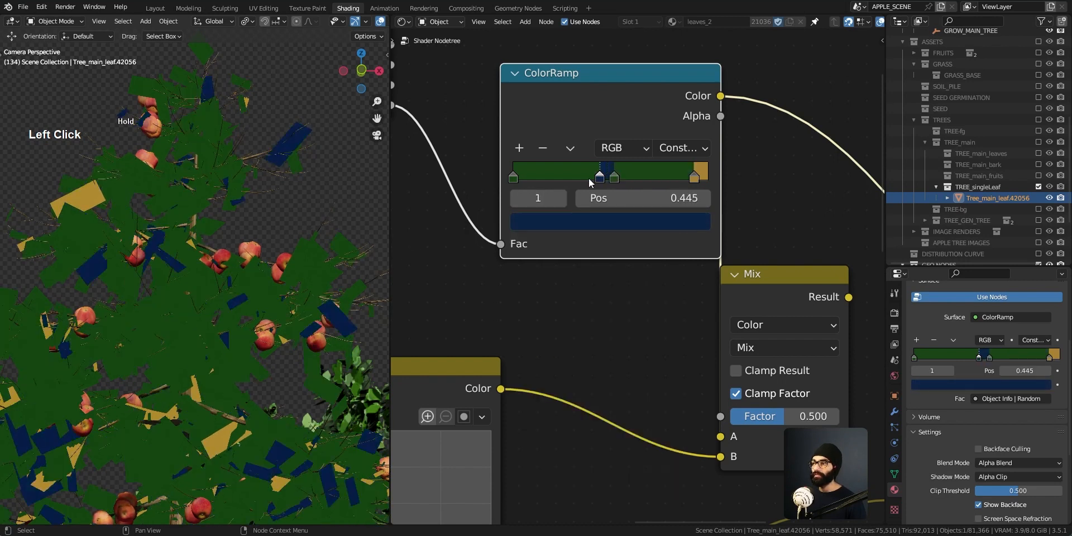
{"action": "key", "text": "F12"}
{"action": "scroll", "coordinate": [211, 214], "scroll_direction": "down", "scroll_amount": 3}
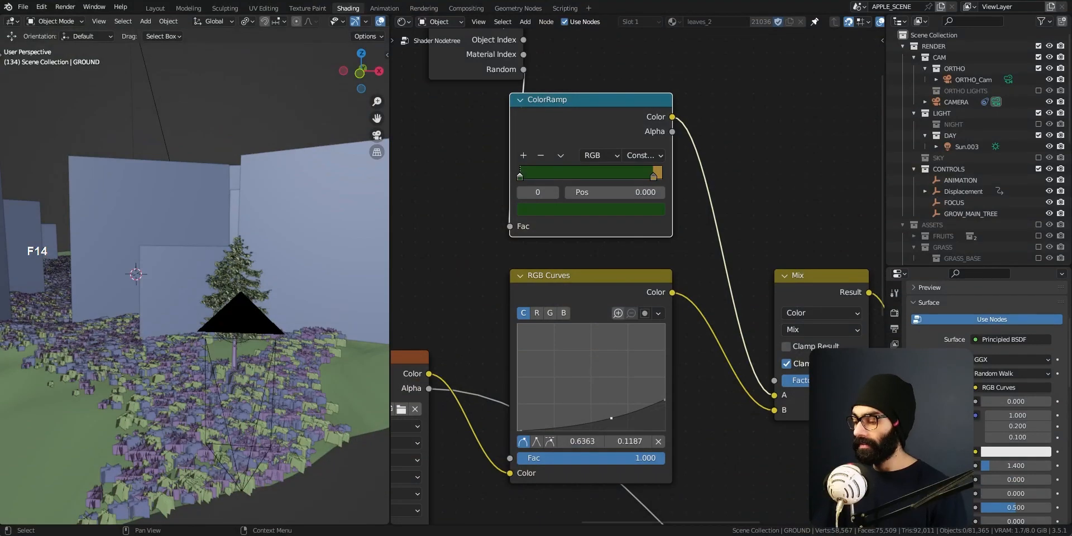
Read the ITK checklist under Vlog#237_23/09/2023 in the In The Khud note, then return to Blender and dismiss the script's welcome message.
{"action": "key", "text": "F24"}
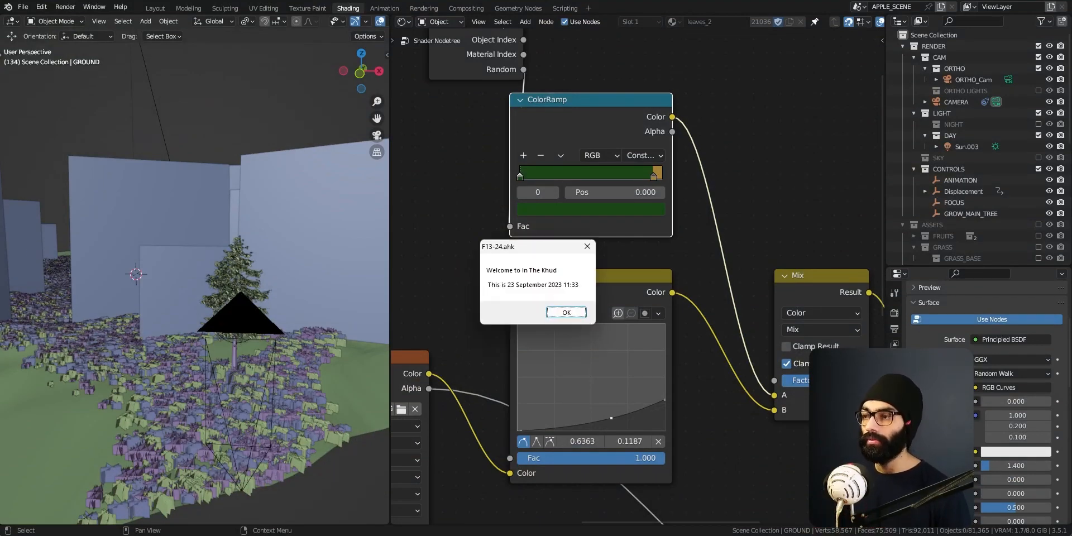
{"action": "key", "text": "alt+Tab"}
{"action": "left_click", "coordinate": [874, 212]}
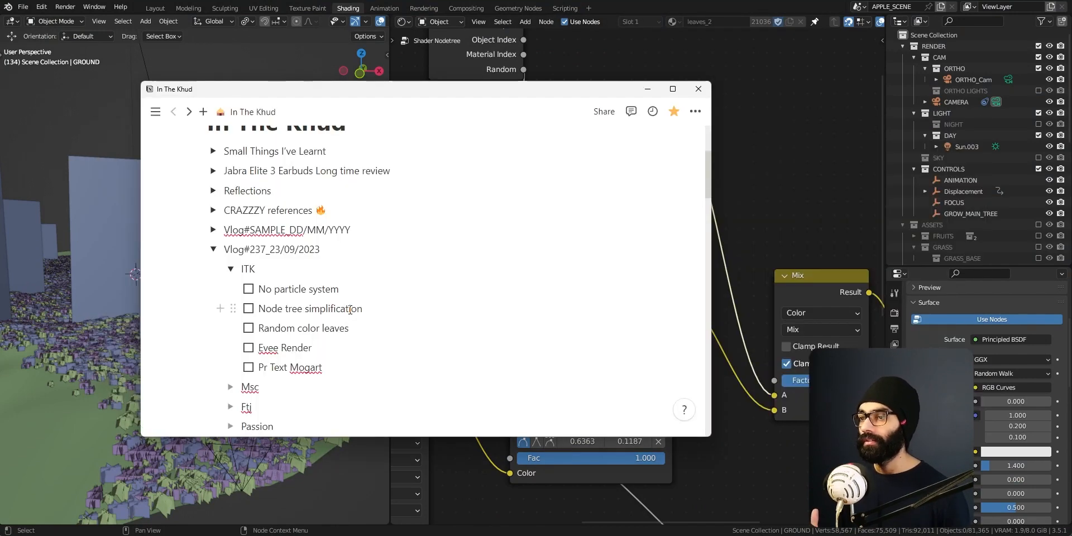
{"action": "left_click", "coordinate": [348, 309]}
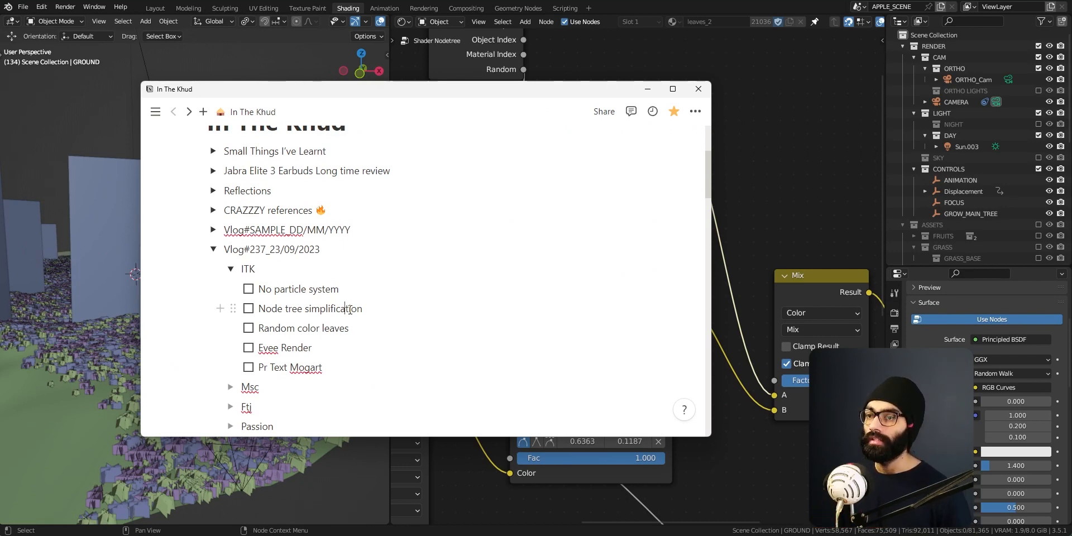
{"action": "left_click_drag", "start_coordinate": [339, 335], "coordinate": [359, 333]}
{"action": "left_click", "coordinate": [359, 333]}
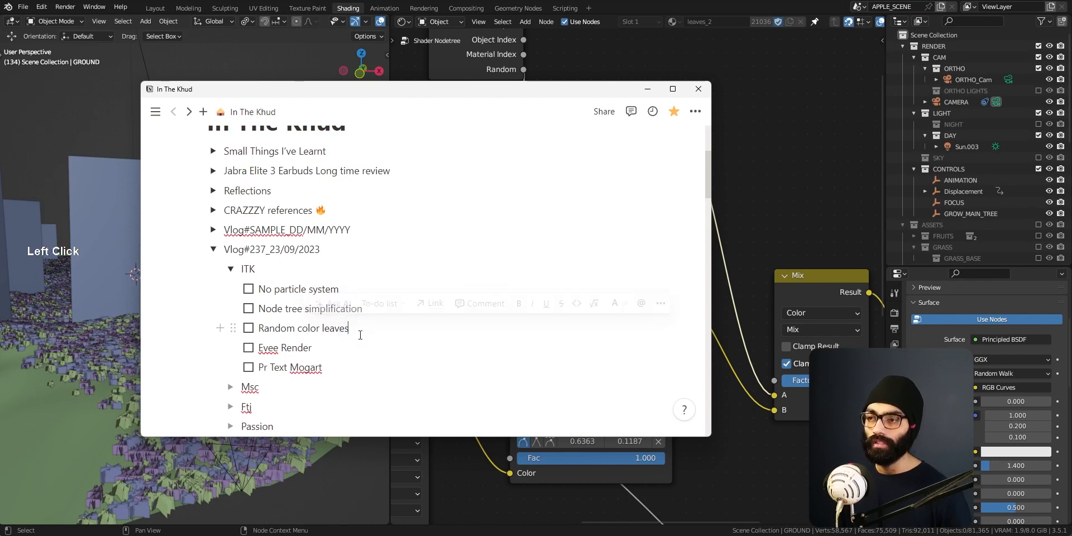
{"action": "left_click", "coordinate": [323, 344]}
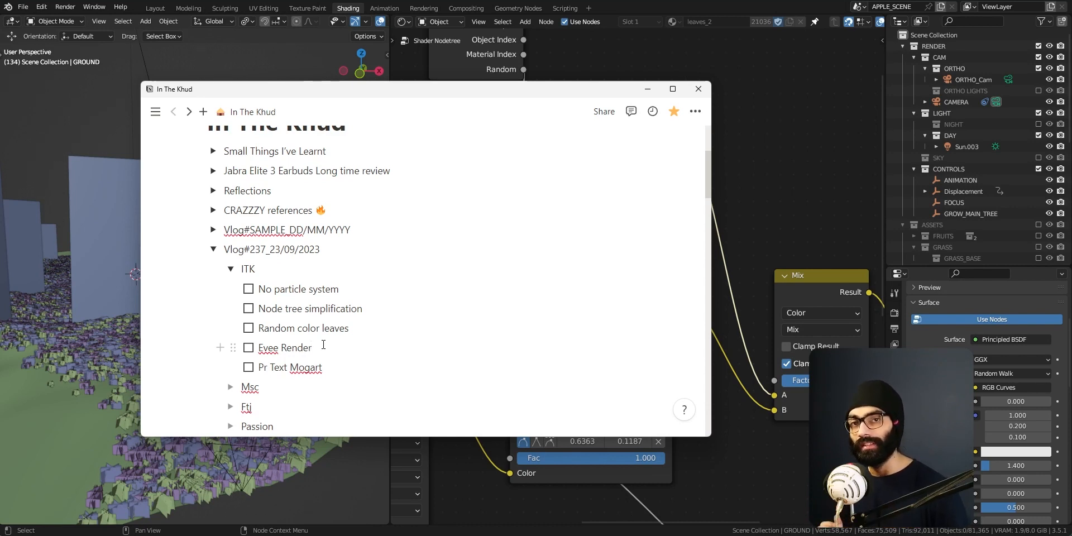
{"action": "left_click", "coordinate": [260, 367]}
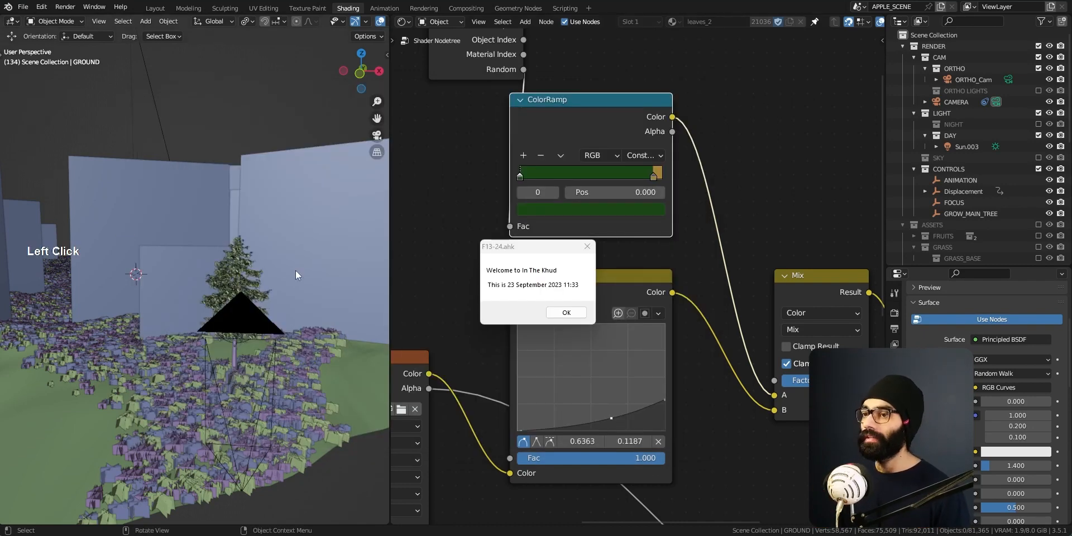
{"action": "left_click", "coordinate": [576, 313]}
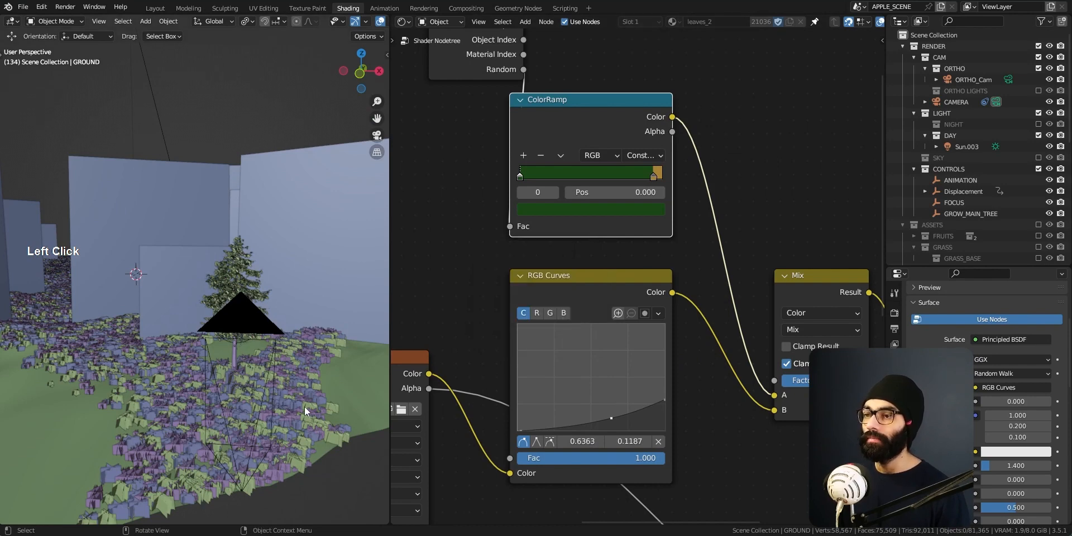
Select all objects in the scene and look over the ground, grass and tree planes from several angles.
{"action": "key", "text": "a"}
{"action": "middle_click_drag", "start_coordinate": [263, 344], "coordinate": [212, 360]}
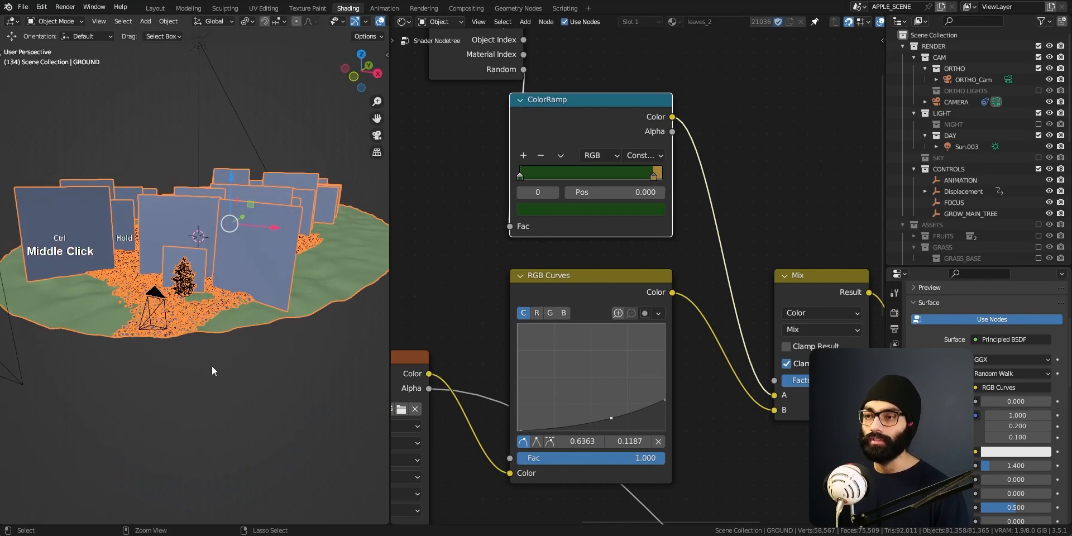
{"action": "scroll", "coordinate": [211, 367], "scroll_direction": "up", "scroll_amount": 5}
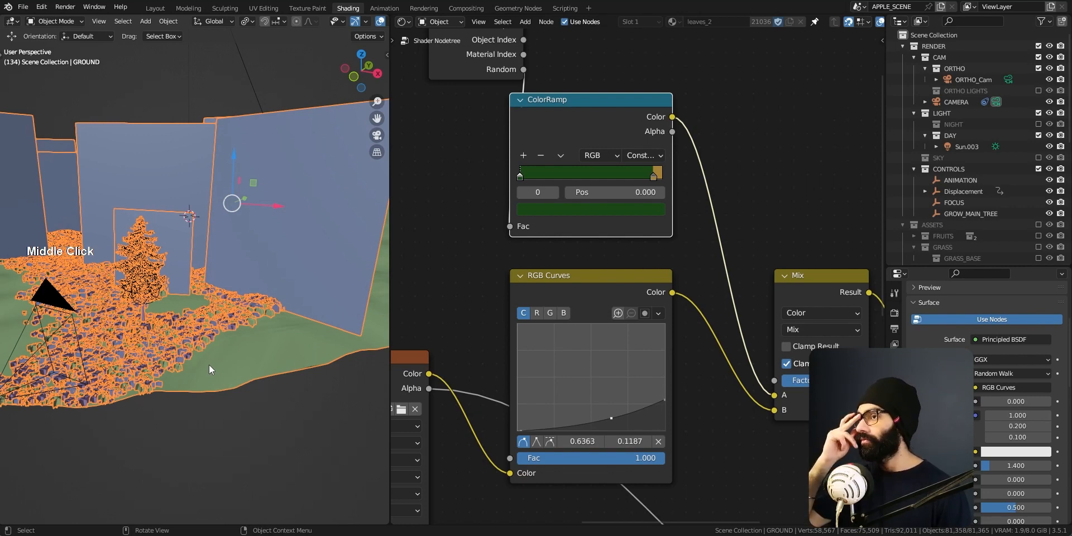
{"action": "middle_click_drag", "start_coordinate": [284, 227], "coordinate": [239, 249]}
{"action": "scroll", "coordinate": [239, 249], "scroll_direction": "down", "scroll_amount": 5}
{"action": "middle_click_drag", "start_coordinate": [173, 239], "coordinate": [249, 318], "text": "shift"}
Switch to the Geometry Nodes workspace and show the whole scene in Rendered viewport shading.
{"action": "left_click", "coordinate": [514, 10]}
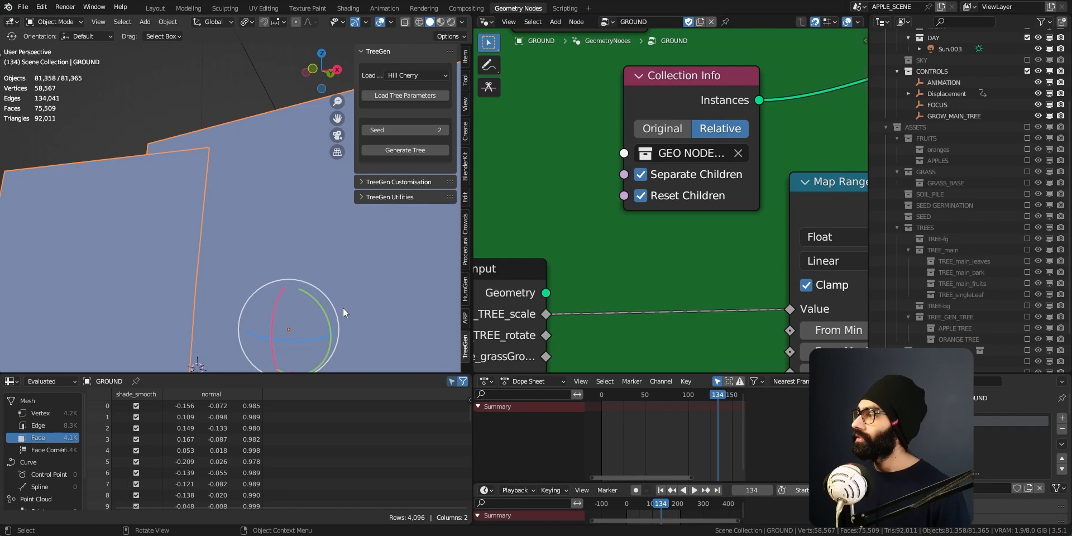
{"action": "middle_click_drag", "start_coordinate": [210, 324], "coordinate": [287, 155]}
{"action": "mouse_move", "coordinate": [273, 268]}
{"action": "middle_mouse_down"}
{"action": "mouse_move", "coordinate": [271, 289]}
{"action": "mouse_move", "coordinate": [289, 159]}
{"action": "middle_mouse_up"}
{"action": "middle_click_drag", "start_coordinate": [288, 185], "coordinate": [269, 122], "text": "shift"}
{"action": "middle_click_drag", "start_coordinate": [269, 122], "coordinate": [274, 270], "text": "ctrl"}
{"action": "key", "text": "z"}
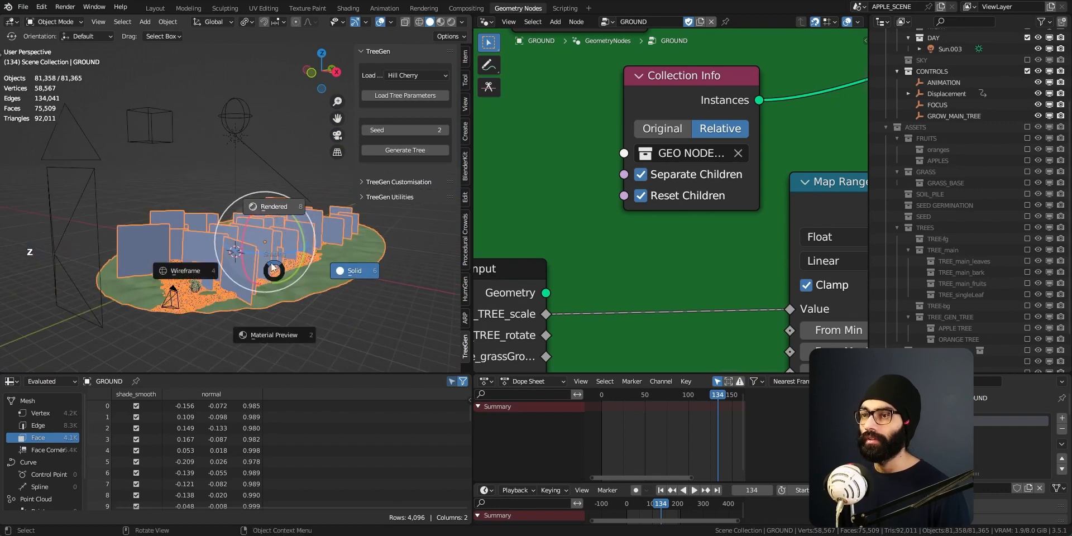
{"action": "left_click", "coordinate": [273, 249]}
Make Select Box the active tool in the 3D viewport.
{"action": "key", "text": "space"}
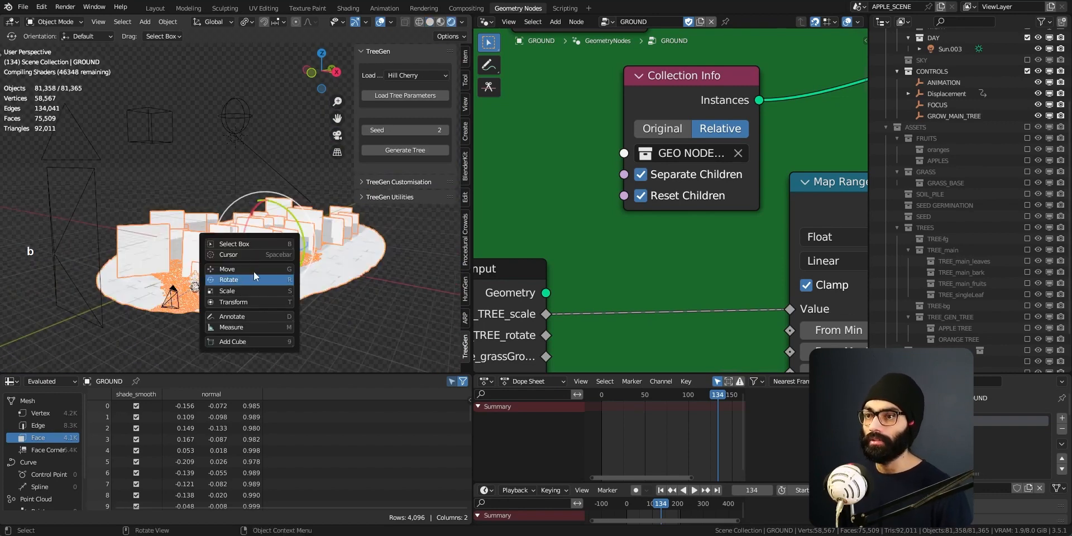
{"action": "key", "text": "b"}
{"action": "middle_click_drag", "start_coordinate": [196, 266], "coordinate": [198, 273]}
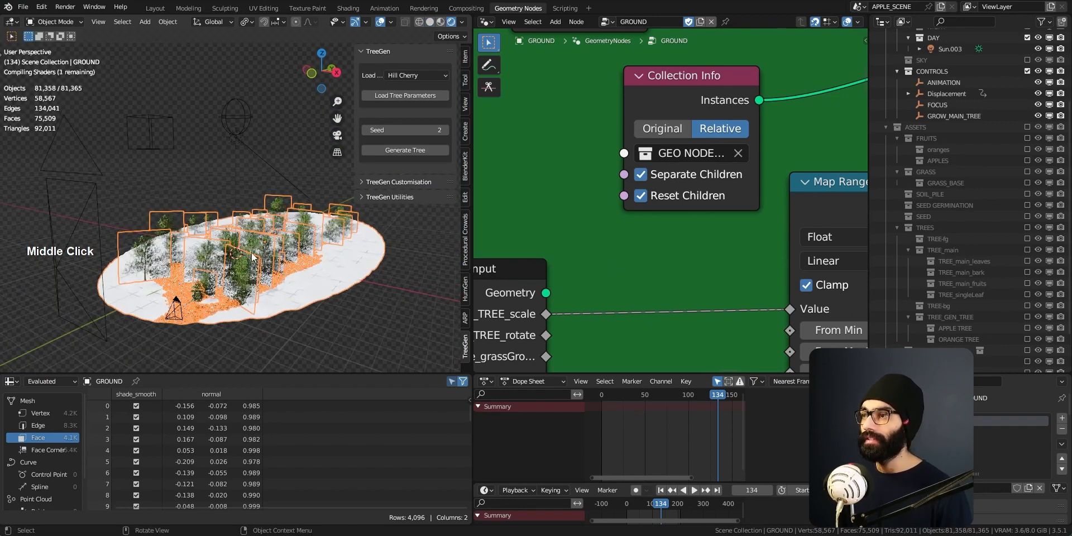
Enlarge the node editor and examine the GROUND node tree from the DISPLACEMENT frame through the tree and grass scattering frames.
{"action": "middle_click_drag", "start_coordinate": [656, 252], "coordinate": [745, 86], "text": "ctrl"}
{"action": "middle_click_drag", "start_coordinate": [702, 184], "coordinate": [711, 112], "text": "ctrl"}
{"action": "key", "text": "ctrl+space"}
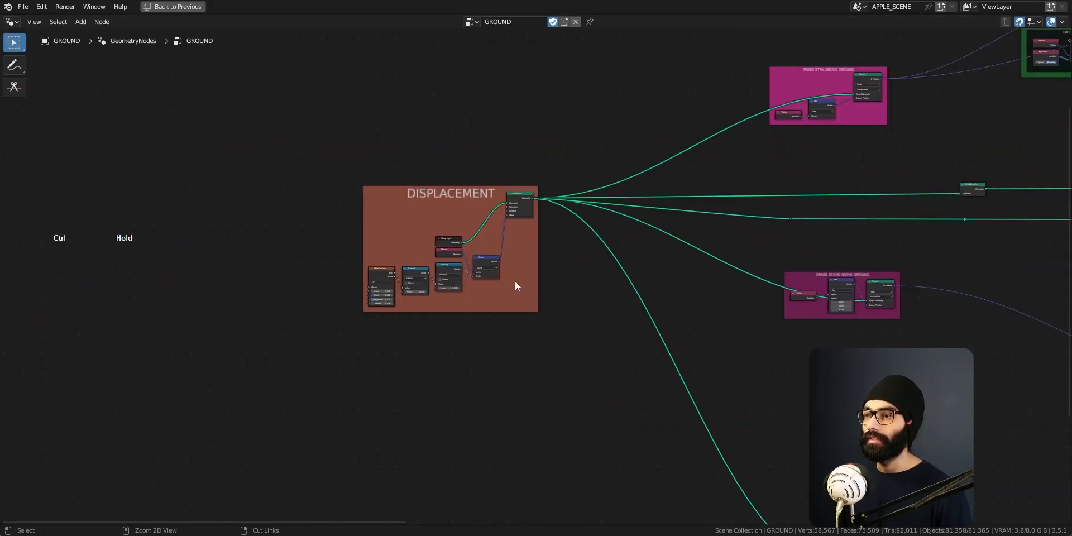
{"action": "middle_click_drag", "start_coordinate": [515, 282], "coordinate": [586, 243], "text": "ctrl"}
{"action": "left_click", "coordinate": [490, 163]}
{"action": "middle_click_drag", "start_coordinate": [539, 181], "coordinate": [501, 179]}
{"action": "middle_click_drag", "start_coordinate": [691, 462], "coordinate": [521, 422]}
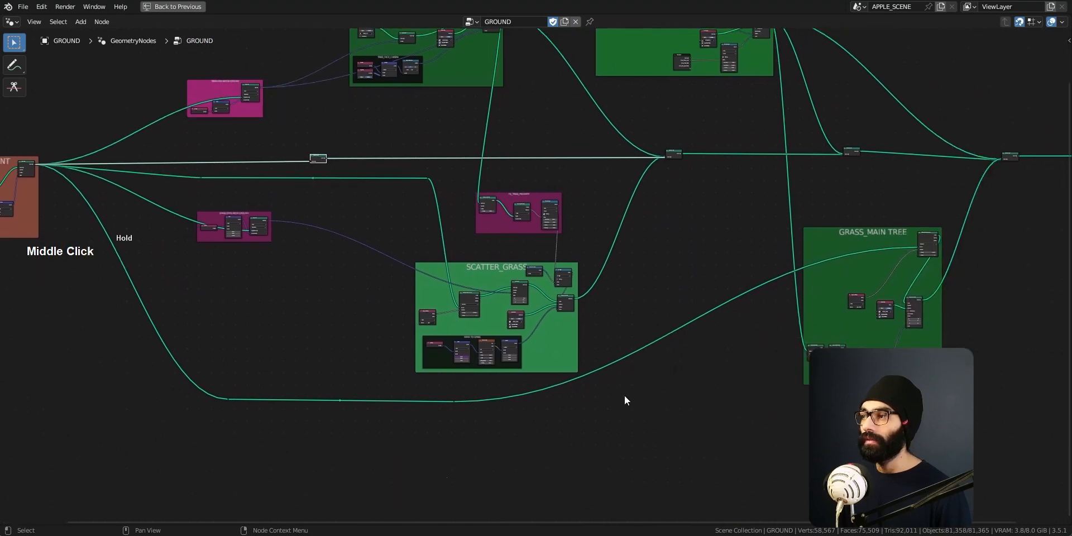
{"action": "middle_click_drag", "start_coordinate": [803, 281], "coordinate": [753, 359]}
{"action": "middle_click_drag", "start_coordinate": [509, 324], "coordinate": [603, 275]}
{"action": "middle_click_drag", "start_coordinate": [258, 134], "coordinate": [434, 201]}
{"action": "middle_click_drag", "start_coordinate": [434, 201], "coordinate": [493, 291]}
{"action": "middle_click_drag", "start_coordinate": [526, 207], "coordinate": [566, 125], "text": "ctrl"}
{"action": "middle_click_drag", "start_coordinate": [674, 249], "coordinate": [602, 226]}
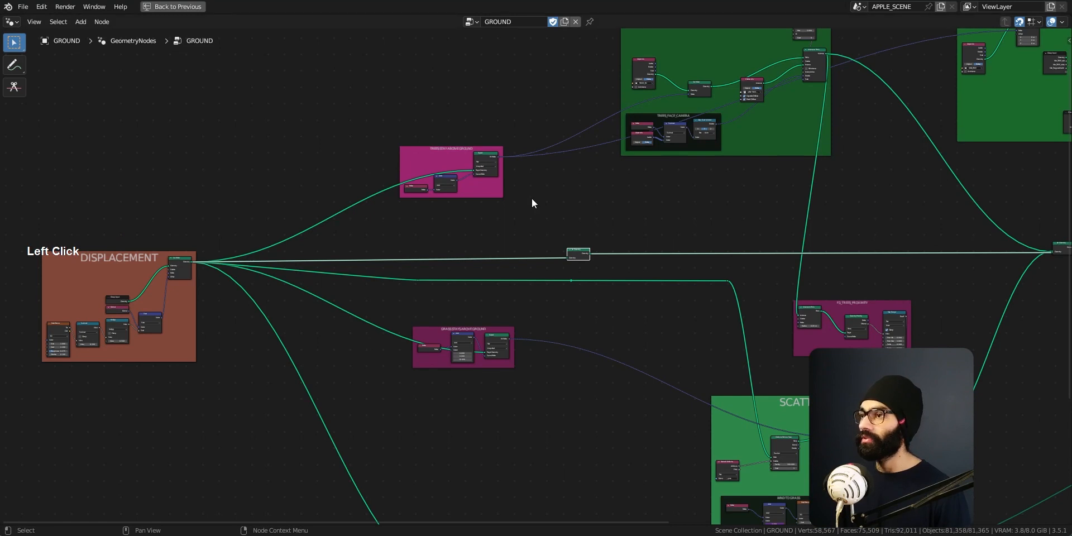
Restore the split workspace layout and show the rendered scene through the camera.
{"action": "key", "text": "ctrl+space"}
{"action": "middle_click", "coordinate": [203, 322]}
{"action": "mouse_move", "coordinate": [204, 319]}
{"action": "middle_mouse_down"}
{"action": "mouse_move", "coordinate": [215, 335]}
{"action": "mouse_move", "coordinate": [236, 254]}
{"action": "mouse_move", "coordinate": [205, 274]}
{"action": "mouse_move", "coordinate": [212, 332]}
{"action": "middle_mouse_up"}
{"action": "key", "text": "z"}
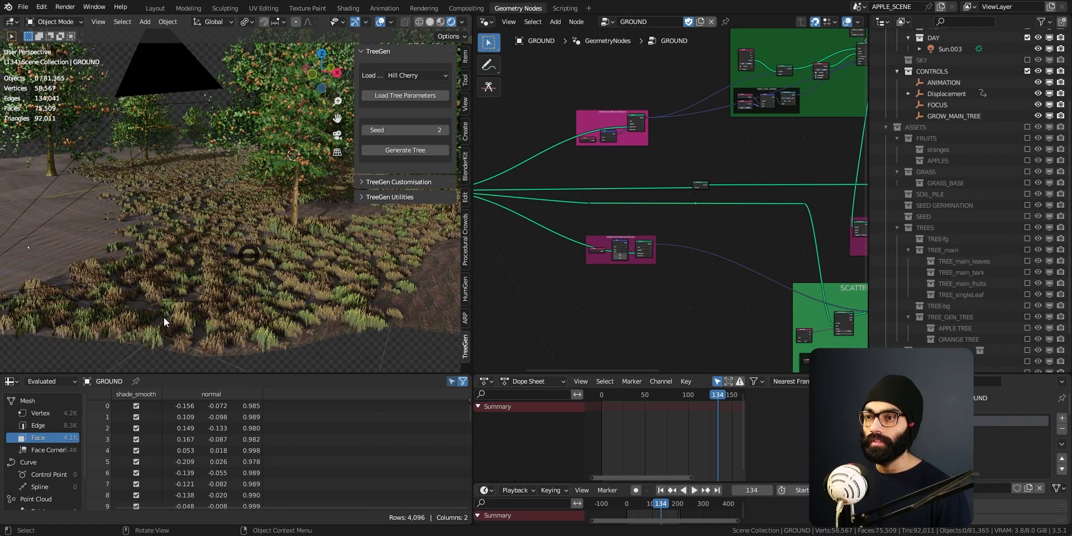
{"action": "key", "text": "grave"}
{"action": "left_click", "coordinate": [174, 293]}
{"action": "middle_click_drag", "start_coordinate": [272, 303], "coordinate": [271, 249], "text": "ctrl"}
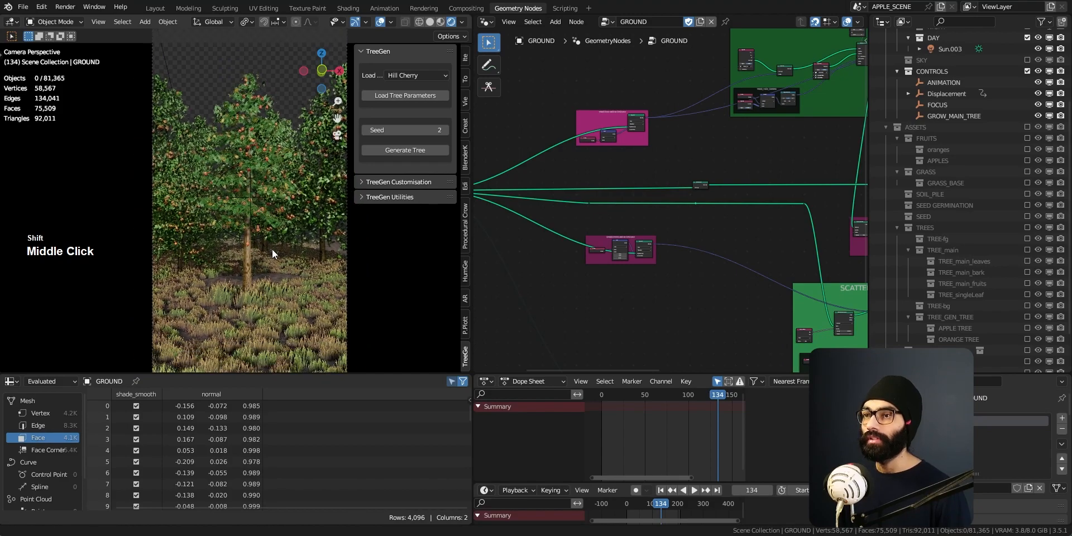
Render frame 134 and reposition the render window so its header is accessible.
{"action": "key", "text": "F12"}
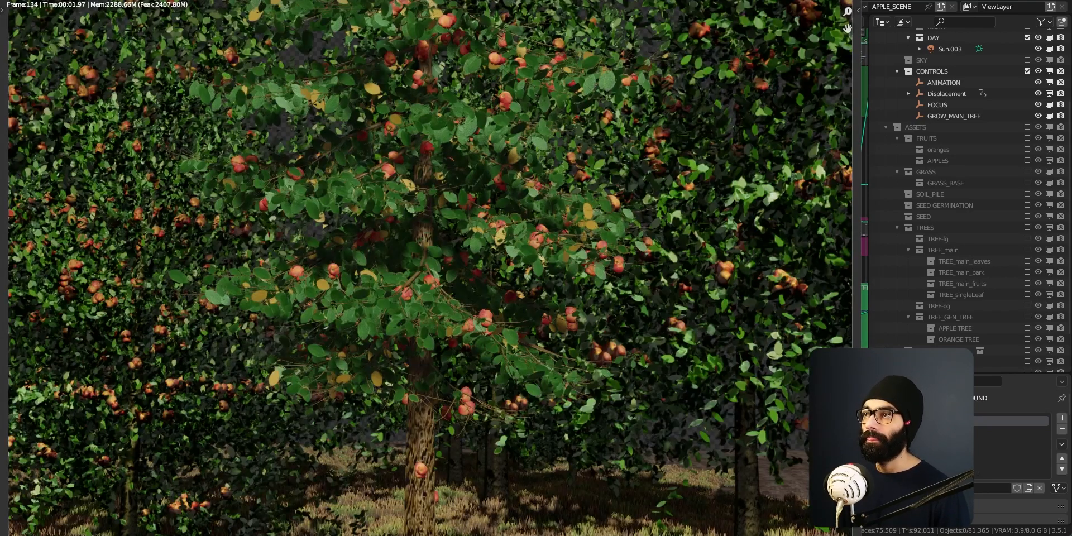
{"action": "left_click_drag", "start_coordinate": [618, 0], "coordinate": [627, 15]}
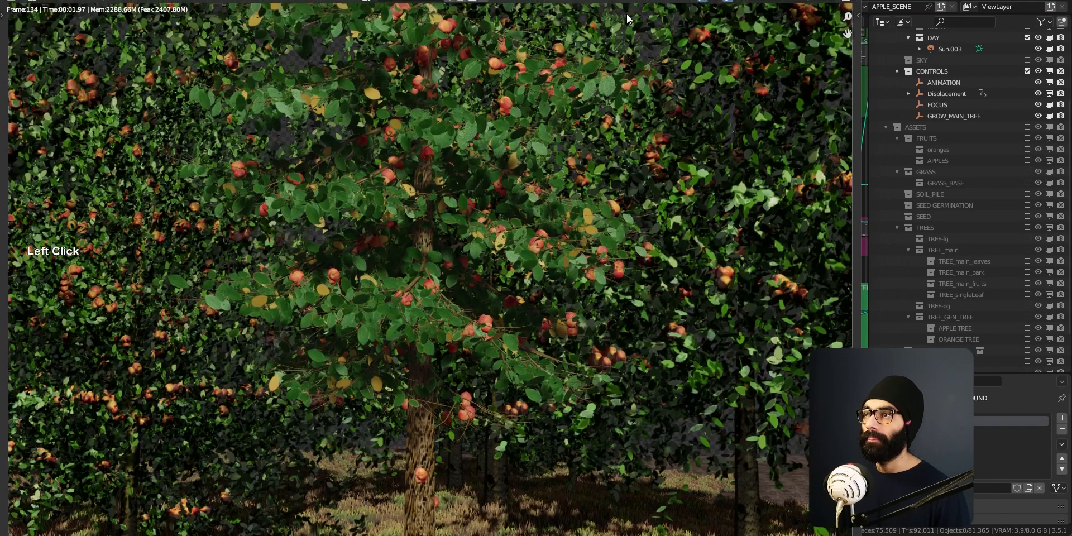
{"action": "left_click_drag", "start_coordinate": [618, 51], "coordinate": [613, 71]}
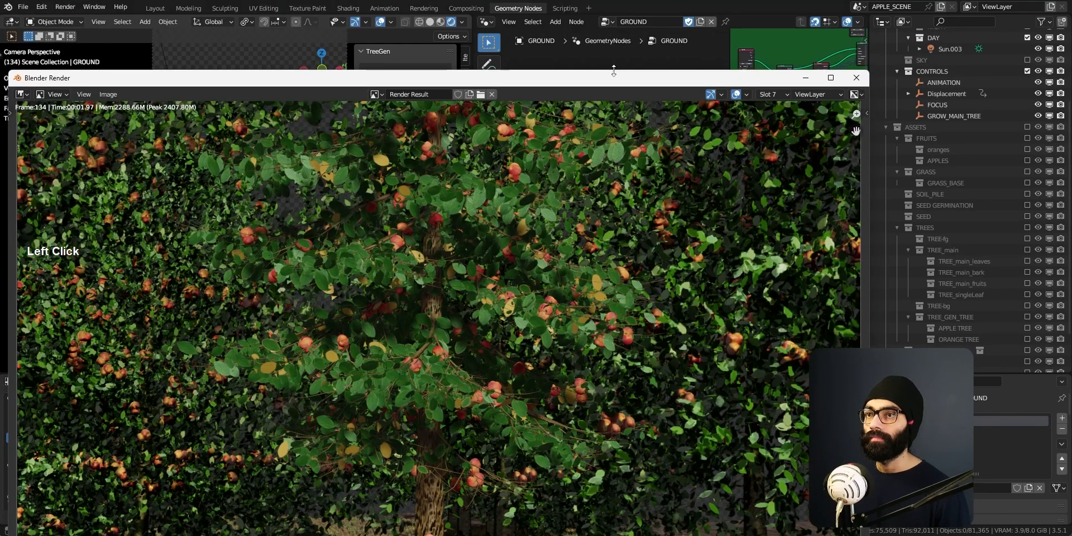
Inspect the rendered image's apple tree, random leaf colours, background trees and grass up close, then close the render window.
{"action": "scroll", "coordinate": [211, 213], "scroll_direction": "down", "scroll_amount": 4}
{"action": "middle_click_drag", "start_coordinate": [211, 214], "coordinate": [223, 214]}
{"action": "scroll", "coordinate": [345, 263], "scroll_direction": "down", "scroll_amount": 1}
{"action": "scroll", "coordinate": [345, 263], "scroll_direction": "down", "scroll_amount": 2}
{"action": "scroll", "coordinate": [388, 346], "scroll_direction": "up", "scroll_amount": 2}
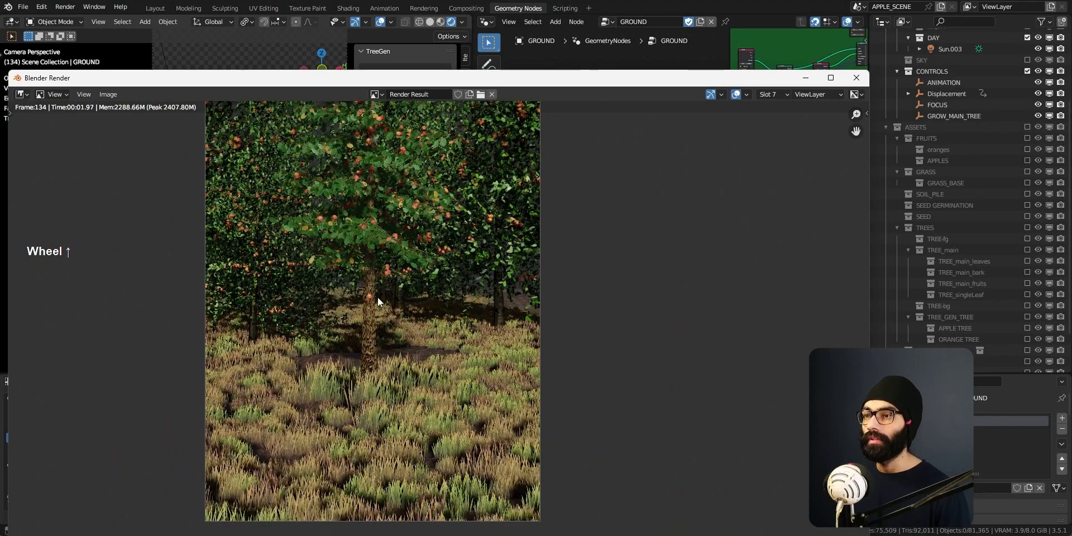
{"action": "middle_click_drag", "start_coordinate": [377, 297], "coordinate": [391, 273]}
{"action": "left_click_drag", "start_coordinate": [429, 82], "coordinate": [603, 3]}
{"action": "scroll", "coordinate": [575, 357], "scroll_direction": "up", "scroll_amount": 3}
{"action": "scroll", "coordinate": [574, 353], "scroll_direction": "up", "scroll_amount": 2}
{"action": "middle_click_drag", "start_coordinate": [502, 50], "coordinate": [562, 337]}
{"action": "scroll", "coordinate": [555, 259], "scroll_direction": "down", "scroll_amount": 5}
{"action": "scroll", "coordinate": [548, 265], "scroll_direction": "up", "scroll_amount": 3}
{"action": "middle_click_drag", "start_coordinate": [549, 265], "coordinate": [565, 509]}
{"action": "scroll", "coordinate": [573, 105], "scroll_direction": "up", "scroll_amount": 2}
{"action": "scroll", "coordinate": [558, 157], "scroll_direction": "down", "scroll_amount": 6}
{"action": "middle_click_drag", "start_coordinate": [544, 247], "coordinate": [528, 226]}
{"action": "scroll", "coordinate": [534, 246], "scroll_direction": "up", "scroll_amount": 2}
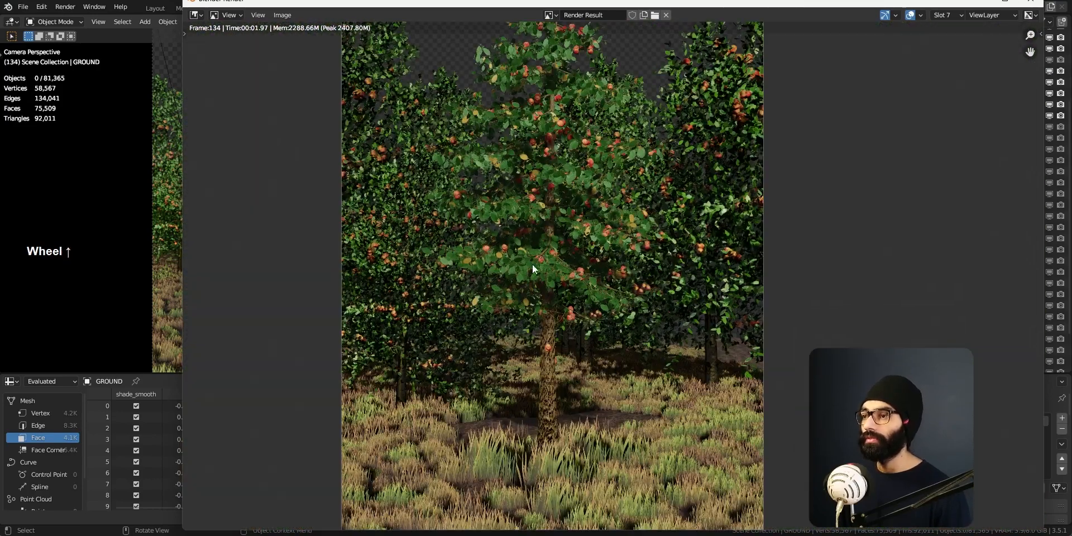
{"action": "scroll", "coordinate": [527, 299], "scroll_direction": "down", "scroll_amount": 3}
{"action": "middle_click_drag", "start_coordinate": [527, 299], "coordinate": [548, 413]}
{"action": "scroll", "coordinate": [511, 307], "scroll_direction": "up", "scroll_amount": 2}
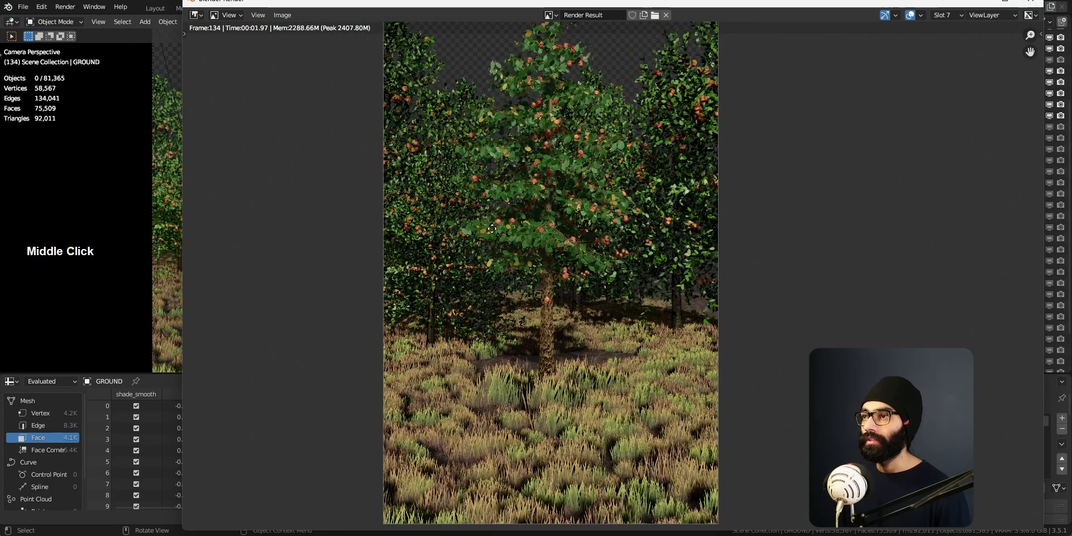
{"action": "scroll", "coordinate": [558, 279], "scroll_direction": "up", "scroll_amount": 4}
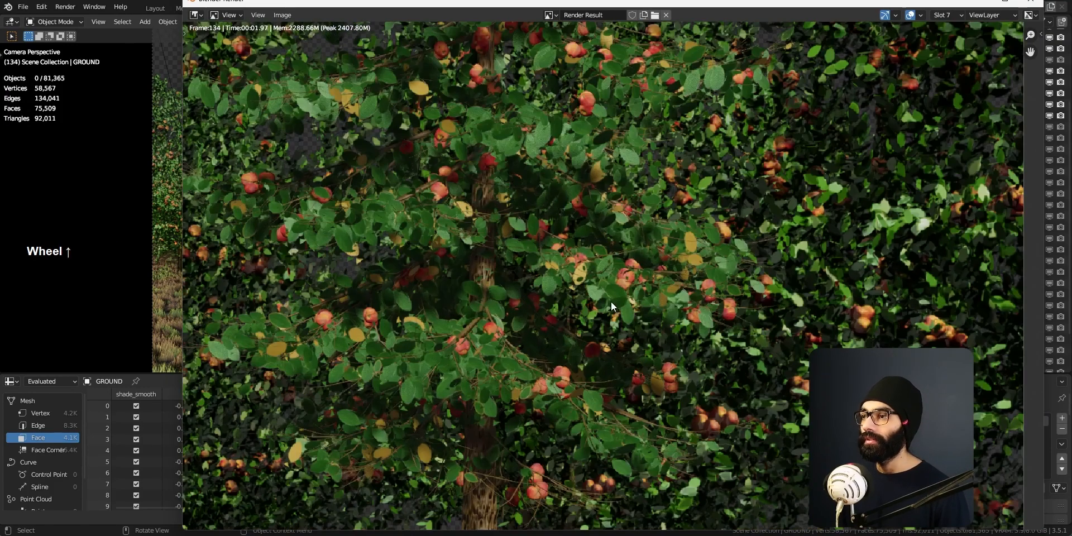
{"action": "scroll", "coordinate": [611, 302], "scroll_direction": "down", "scroll_amount": 3}
{"action": "scroll", "coordinate": [609, 303], "scroll_direction": "up", "scroll_amount": 1}
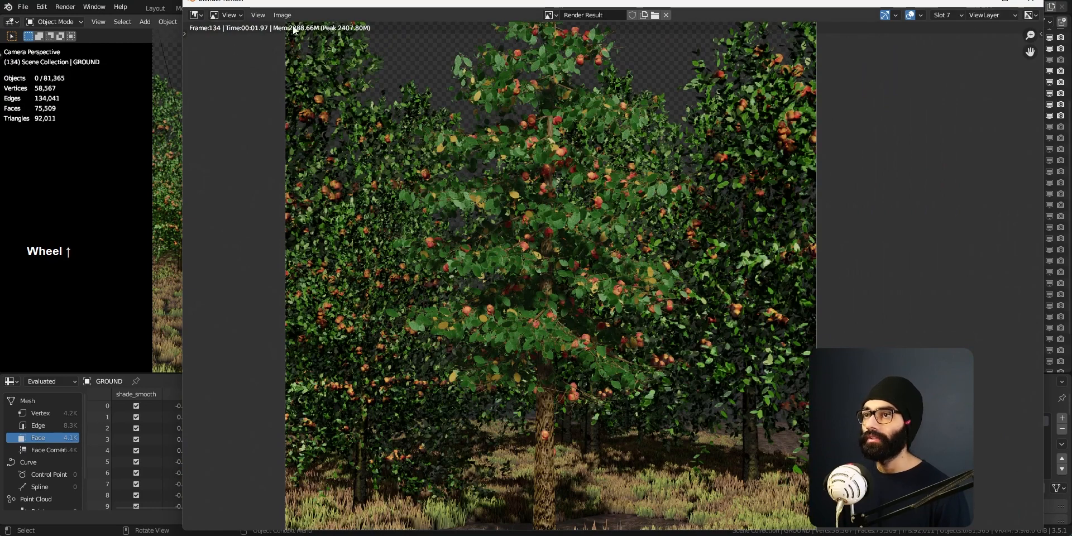
{"action": "left_click", "coordinate": [973, 2]}
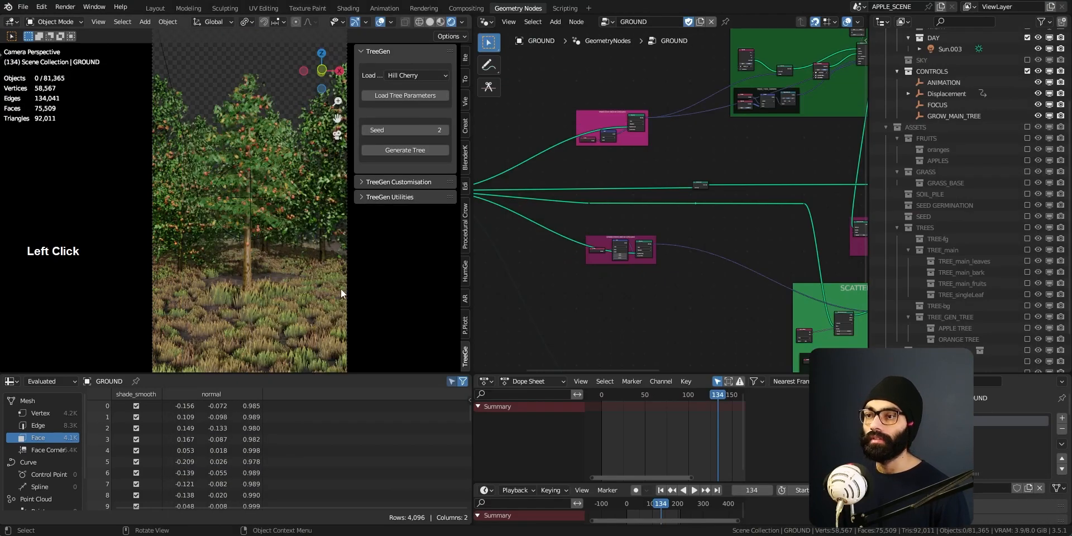
Switch the camera view out of Rendered shading and back again.
{"action": "mouse_move", "coordinate": [292, 271]}
{"action": "middle_mouse_down"}
{"action": "mouse_move", "coordinate": [159, 282]}
{"action": "mouse_move", "coordinate": [174, 347]}
{"action": "mouse_move", "coordinate": [324, 354]}
{"action": "mouse_move", "coordinate": [234, 314]}
{"action": "mouse_move", "coordinate": [242, 200]}
{"action": "mouse_move", "coordinate": [251, 202]}
{"action": "mouse_move", "coordinate": [256, 230]}
{"action": "mouse_move", "coordinate": [138, 250]}
{"action": "mouse_move", "coordinate": [300, 271]}
{"action": "mouse_move", "coordinate": [111, 224]}
{"action": "mouse_move", "coordinate": [259, 272]}
{"action": "mouse_move", "coordinate": [159, 254]}
{"action": "mouse_move", "coordinate": [315, 296]}
{"action": "mouse_move", "coordinate": [165, 298]}
{"action": "mouse_move", "coordinate": [149, 209]}
{"action": "mouse_move", "coordinate": [269, 288]}
{"action": "mouse_move", "coordinate": [233, 239]}
{"action": "mouse_move", "coordinate": [233, 263]}
{"action": "mouse_move", "coordinate": [255, 239]}
{"action": "mouse_move", "coordinate": [249, 224]}
{"action": "mouse_move", "coordinate": [239, 259]}
{"action": "middle_mouse_up"}
{"action": "key", "text": "z"}
{"action": "left_click", "coordinate": [306, 269]}
{"action": "key", "text": "z"}
{"action": "left_click", "coordinate": [242, 218]}
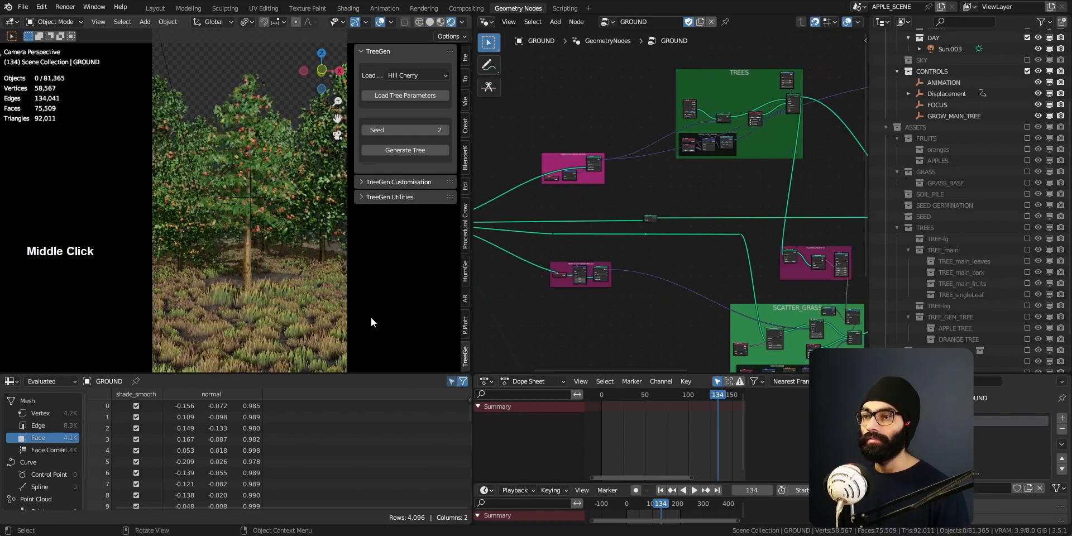
Enlarge the node editor and move the TREES frame farther away from the MAIN_TREE frame.
{"action": "middle_click_drag", "start_coordinate": [588, 298], "coordinate": [613, 301]}
{"action": "middle_click_drag", "start_coordinate": [613, 301], "coordinate": [594, 248], "text": "ctrl"}
{"action": "key", "text": "ctrl+space"}
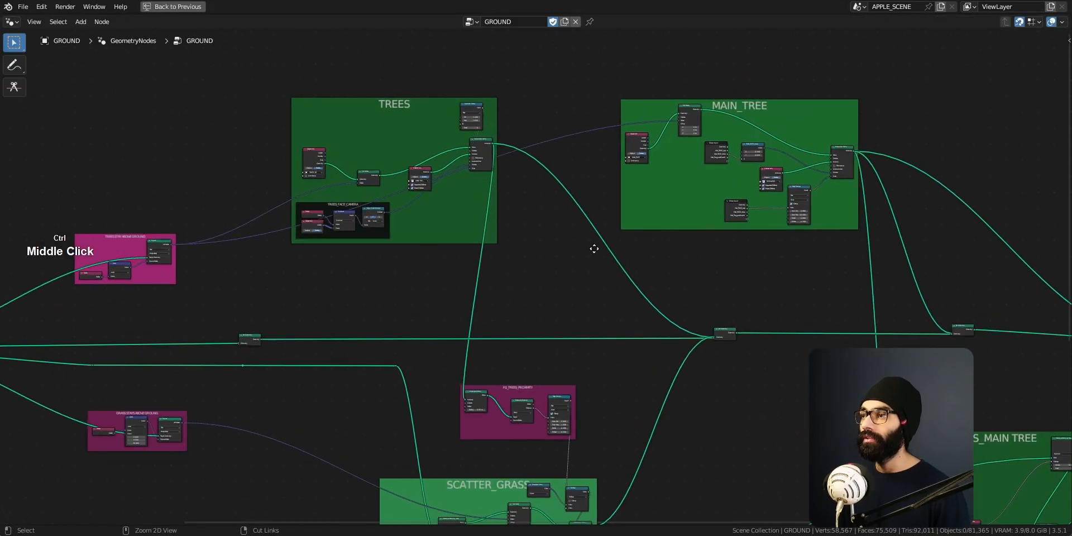
{"action": "left_click_drag", "start_coordinate": [402, 99], "coordinate": [368, 100]}
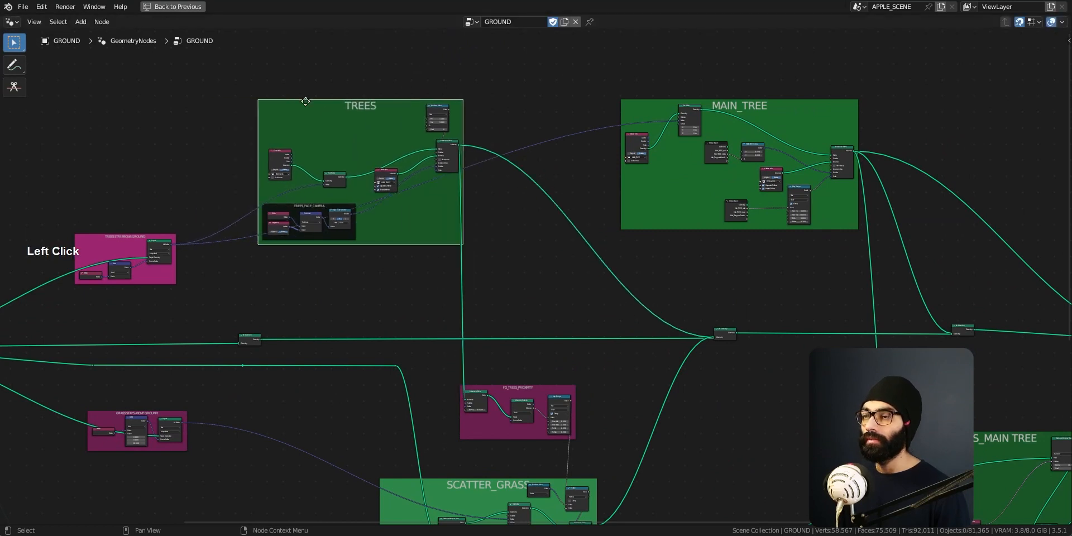
Restore the split layout and examine the orchard in the 3D viewport from several angles and up close at the leaves.
{"action": "left_click", "coordinate": [360, 106]}
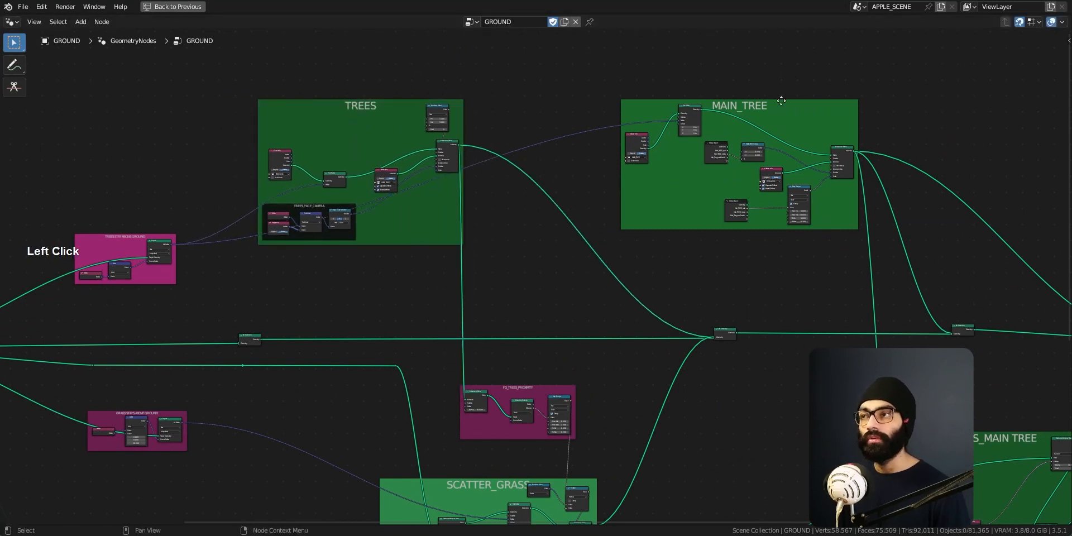
{"action": "key", "text": "ctrl+space"}
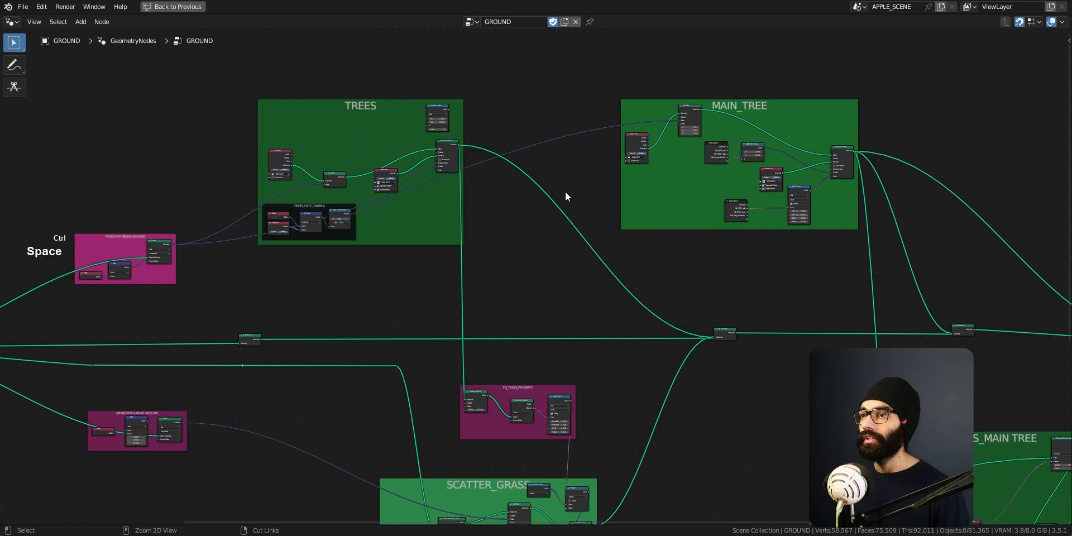
{"action": "middle_click_drag", "start_coordinate": [320, 180], "coordinate": [196, 216], "text": "ctrl"}
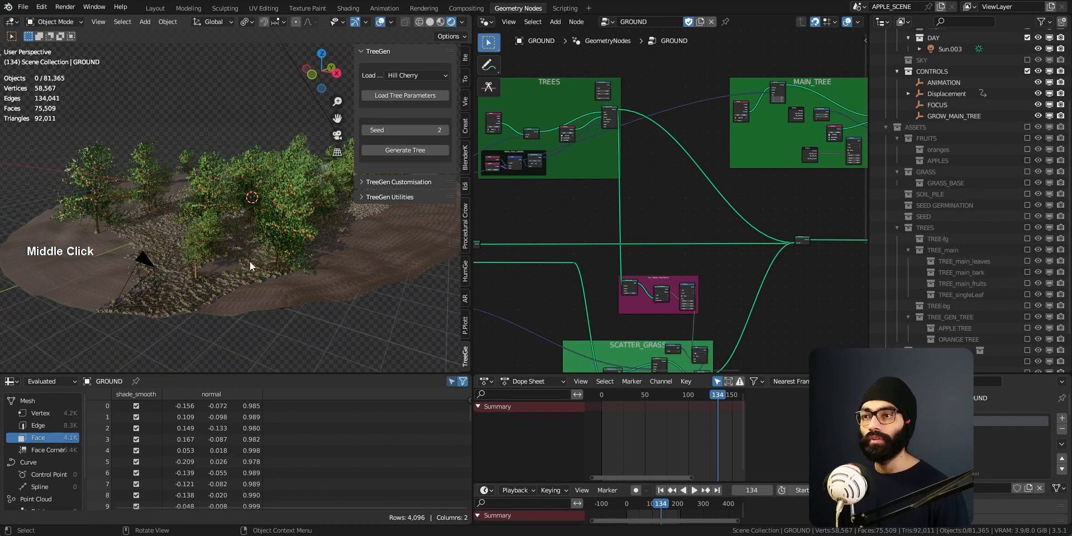
{"action": "middle_click_drag", "start_coordinate": [266, 253], "coordinate": [284, 273]}
{"action": "middle_click_drag", "start_coordinate": [200, 286], "coordinate": [190, 287], "text": "shift"}
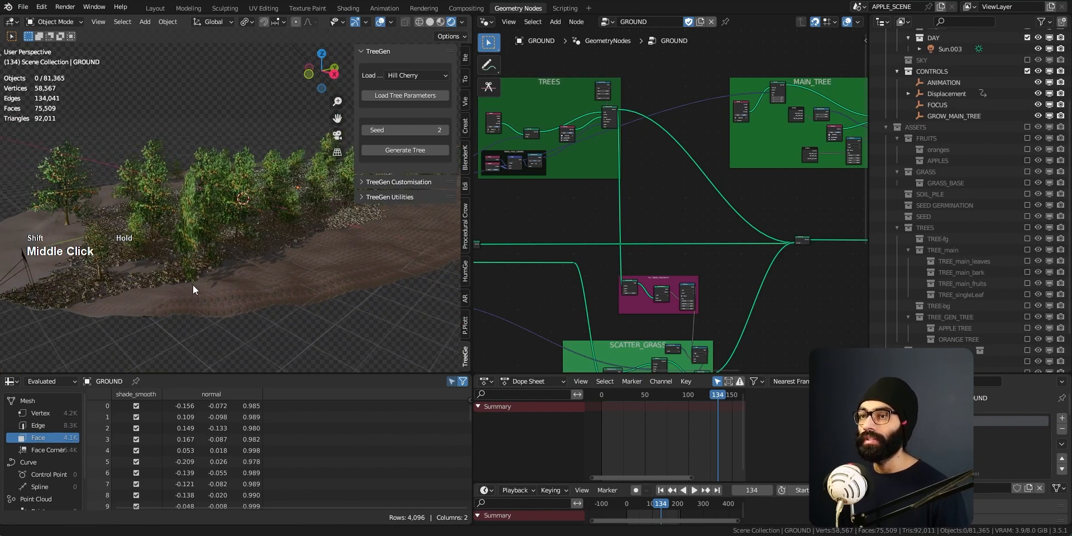
{"action": "middle_click_drag", "start_coordinate": [130, 263], "coordinate": [115, 142]}
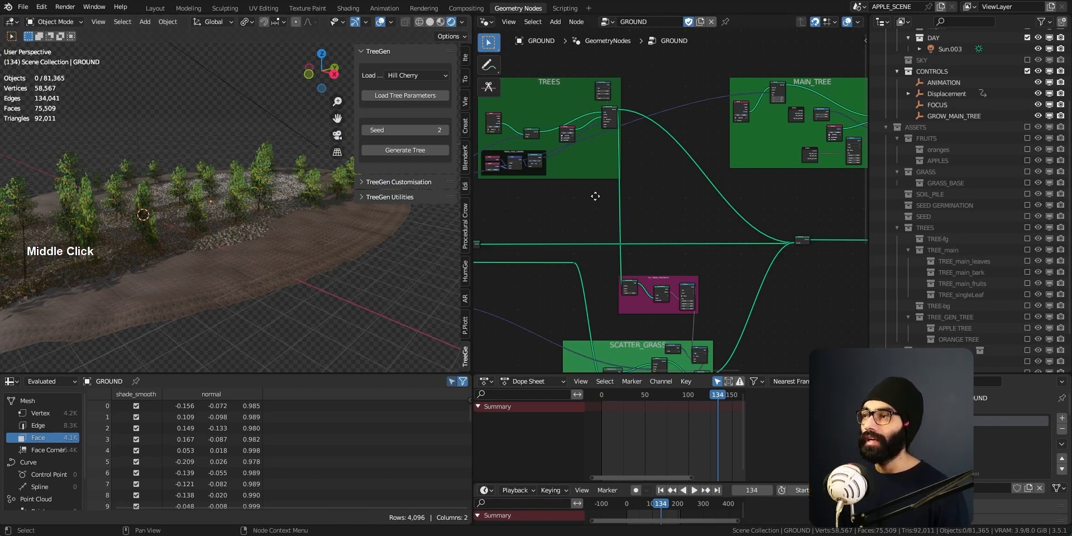
{"action": "middle_click_drag", "start_coordinate": [596, 197], "coordinate": [679, 199]}
{"action": "middle_click_drag", "start_coordinate": [184, 223], "coordinate": [215, 223]}
{"action": "key", "text": "KP_0"}
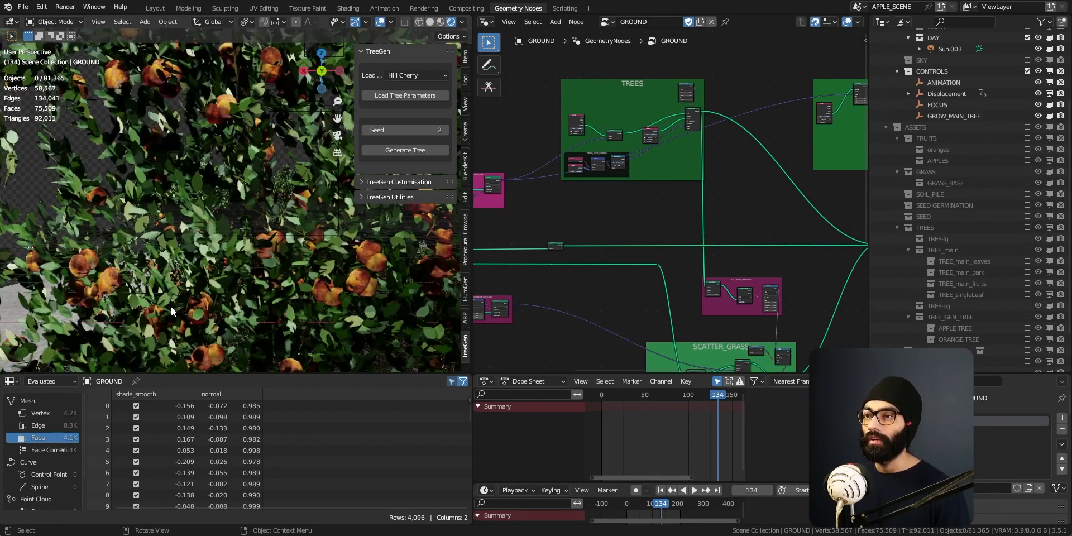
Select the camera, activate the Move tool, try moving the camera in among the trees, and undo the move.
{"action": "middle_click_drag", "start_coordinate": [276, 314], "coordinate": [165, 273], "text": "ctrl"}
{"action": "left_click", "coordinate": [120, 277]}
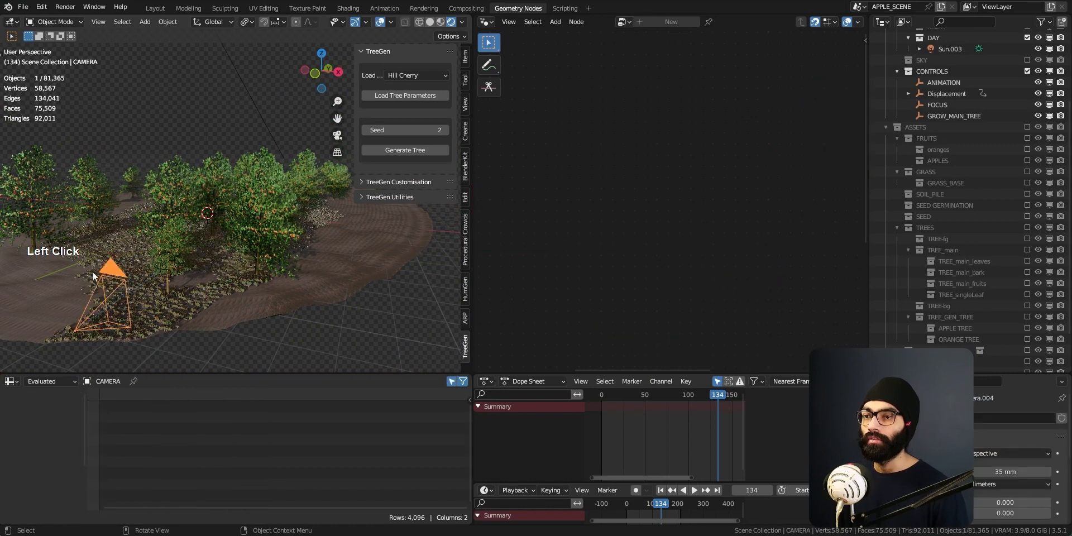
{"action": "key", "text": "space"}
{"action": "left_click", "coordinate": [159, 306]}
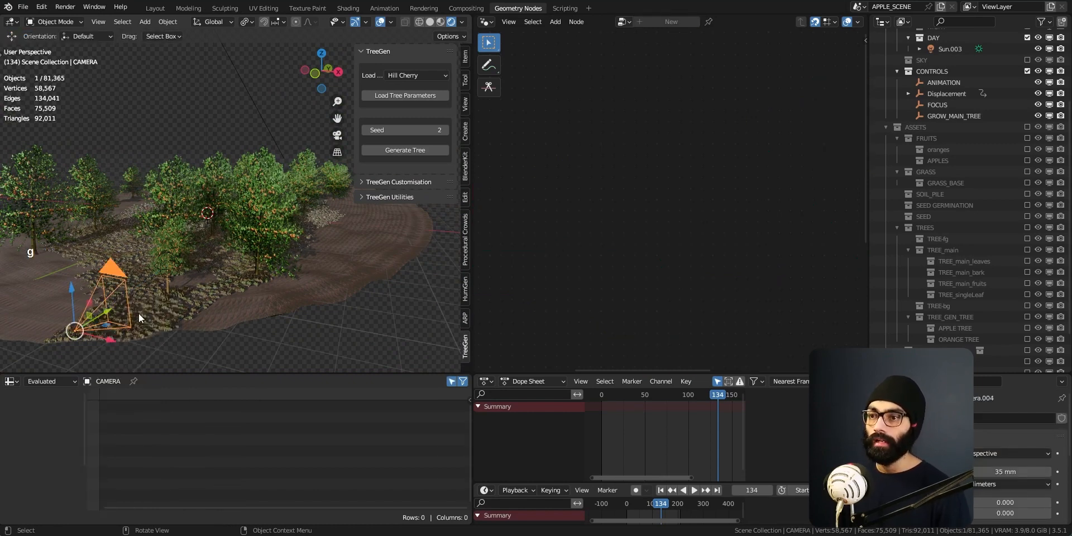
{"action": "left_click_drag", "start_coordinate": [108, 307], "coordinate": [225, 221]}
{"action": "key", "text": "ctrl+z"}
{"action": "key", "text": "F16"}
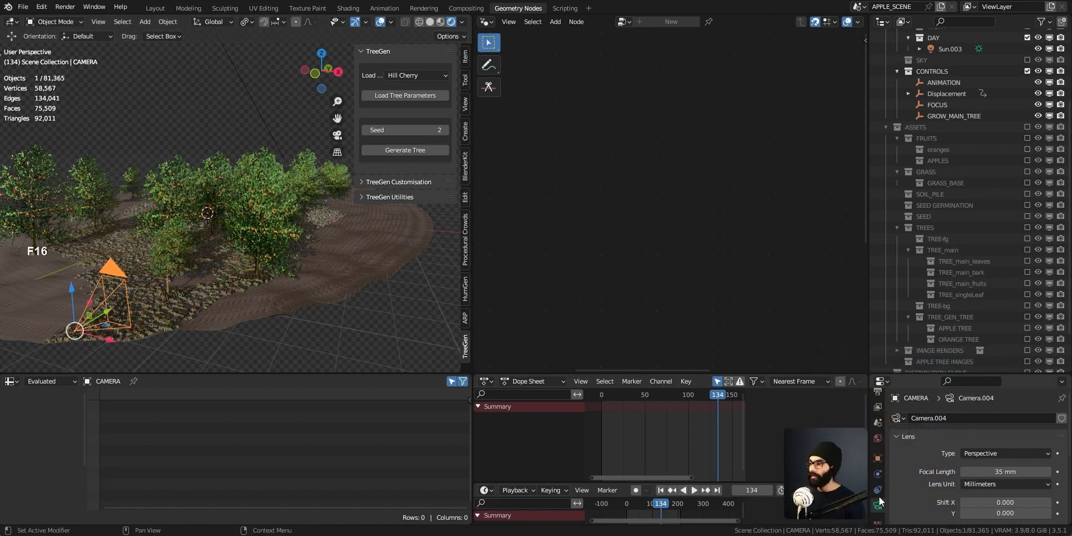
Disable the camera's Track To constraint, try moving the camera across the orchard to show the trees facing it, and undo the moves.
{"action": "left_click", "coordinate": [879, 490]}
{"action": "left_click", "coordinate": [1021, 437]}
{"action": "middle_click_drag", "start_coordinate": [168, 330], "coordinate": [134, 335]}
{"action": "middle_click_drag", "start_coordinate": [229, 243], "coordinate": [199, 283], "text": "ctrl"}
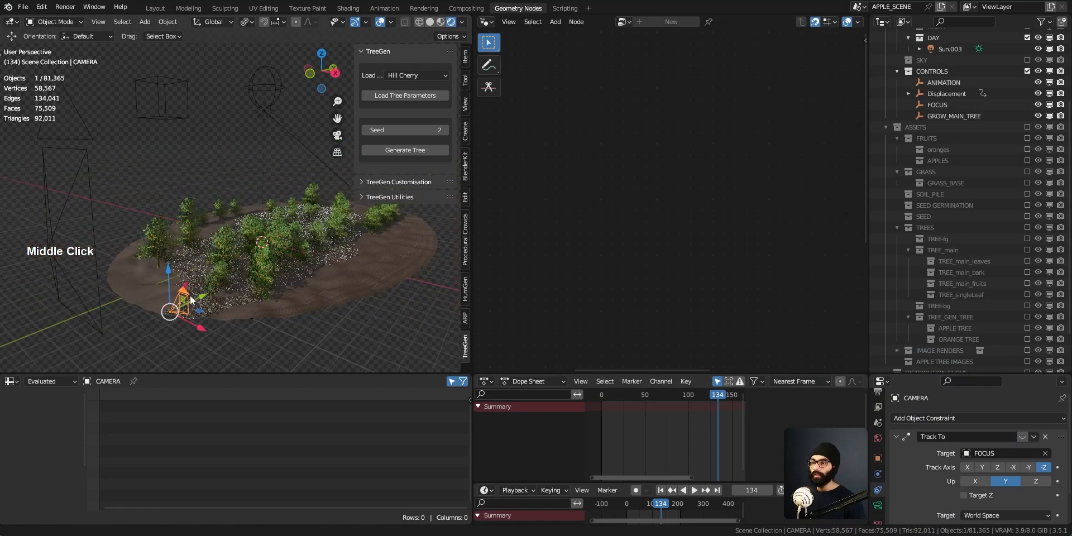
{"action": "left_click_drag", "start_coordinate": [208, 298], "coordinate": [280, 305]}
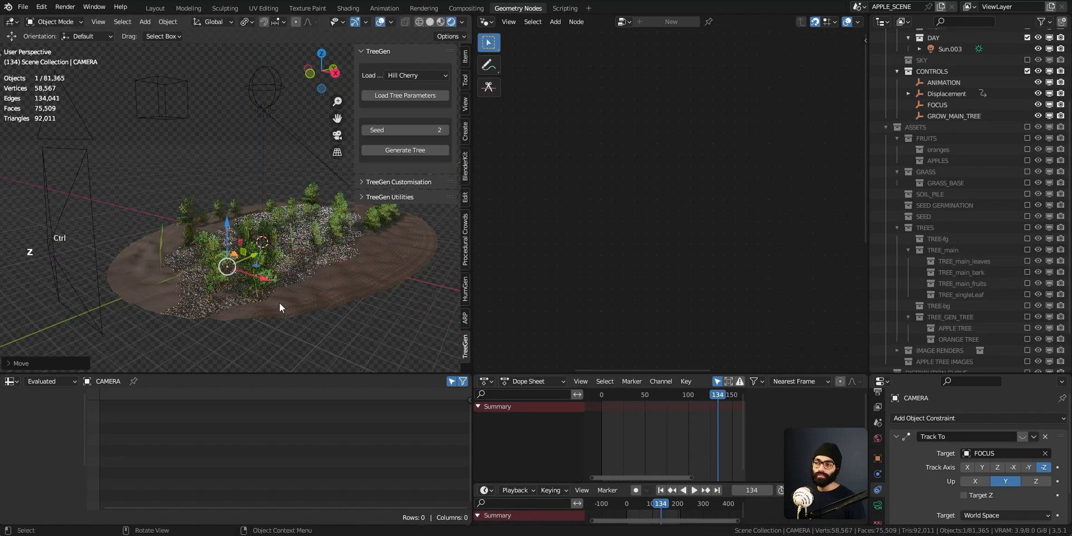
{"action": "key", "text": "ctrl+z"}
{"action": "key", "text": "ctrl+z"}
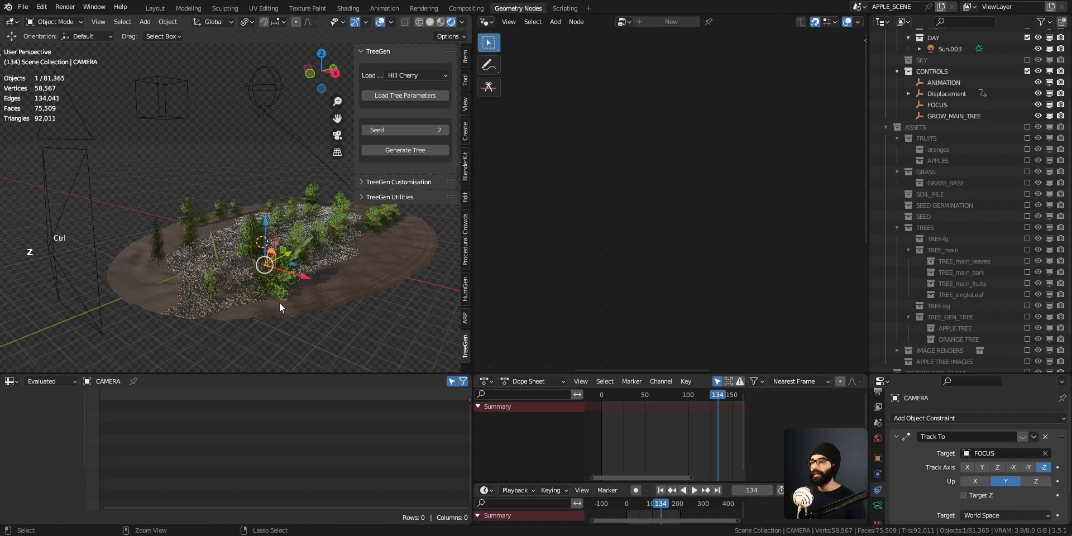
{"action": "key", "text": "ctrl+z"}
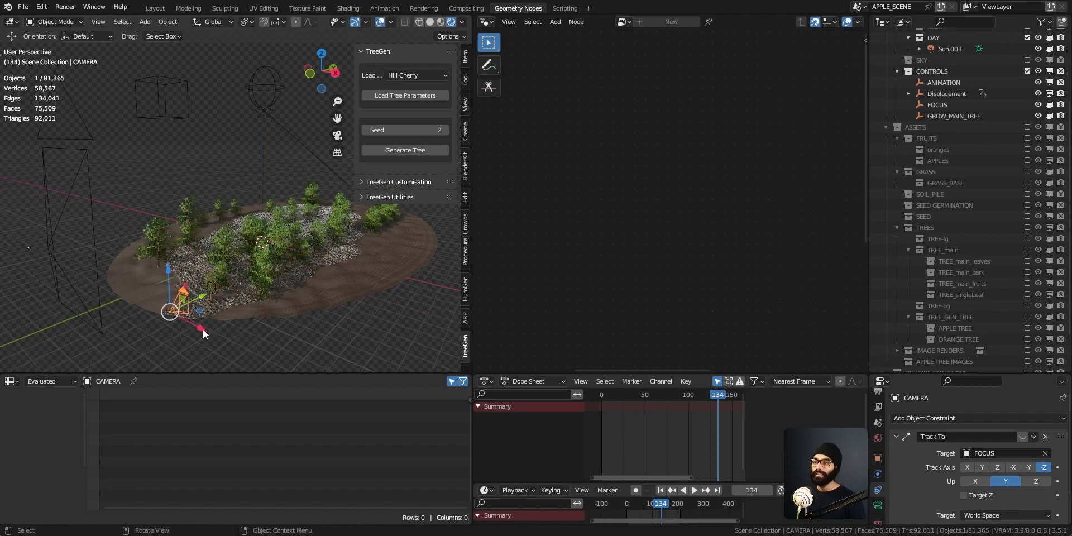
Re-enable the camera's Track To constraint and return the viewport to the camera view.
{"action": "key", "text": "KP_0"}
{"action": "middle_click_drag", "start_coordinate": [240, 277], "coordinate": [279, 271]}
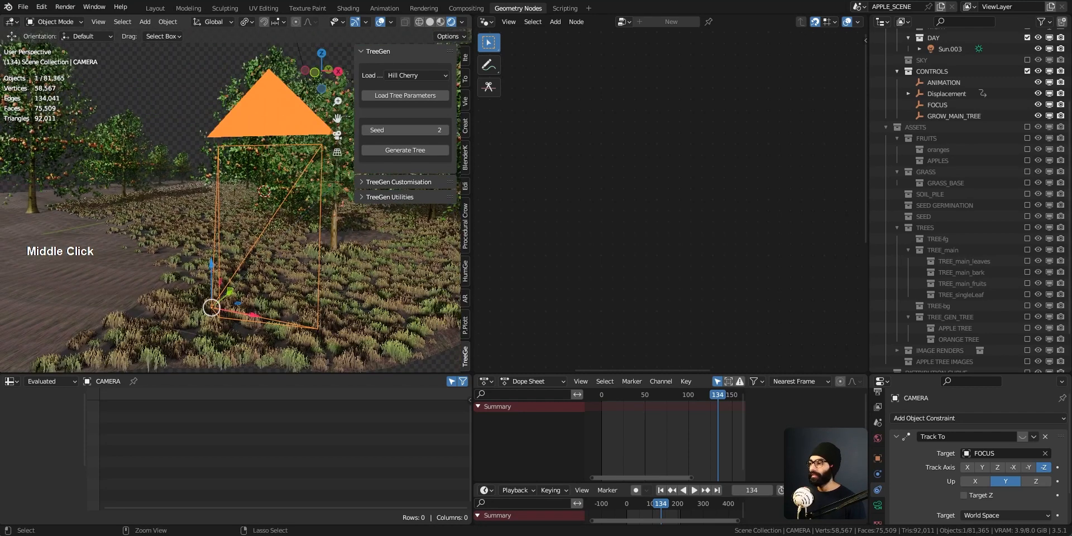
{"action": "left_click", "coordinate": [1022, 436]}
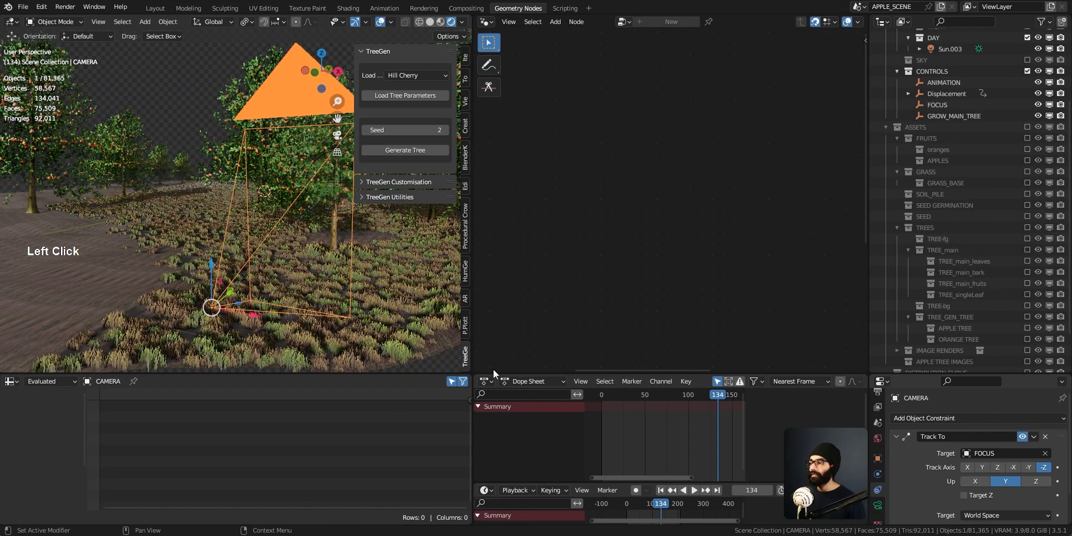
{"action": "key", "text": "grave"}
{"action": "key", "text": "grave"}
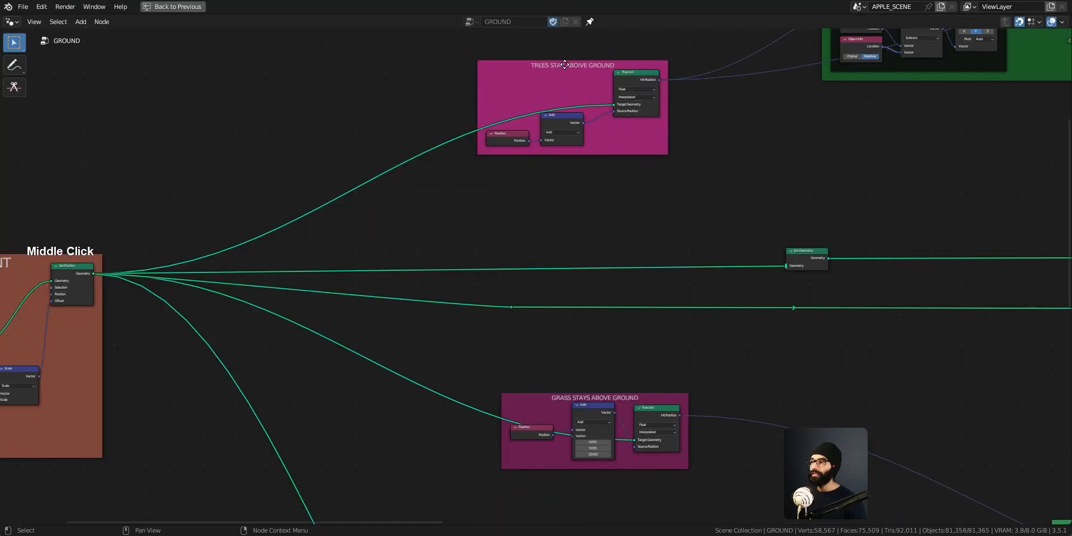
Move the TREES STAY ABOIVE GROUND frame closer to the DISPLACEMENT frame and reveal the hidden vector input of its Add node.
{"action": "left_click_drag", "start_coordinate": [559, 84], "coordinate": [512, 86]}
{"action": "middle_click_drag", "start_coordinate": [512, 85], "coordinate": [531, 165]}
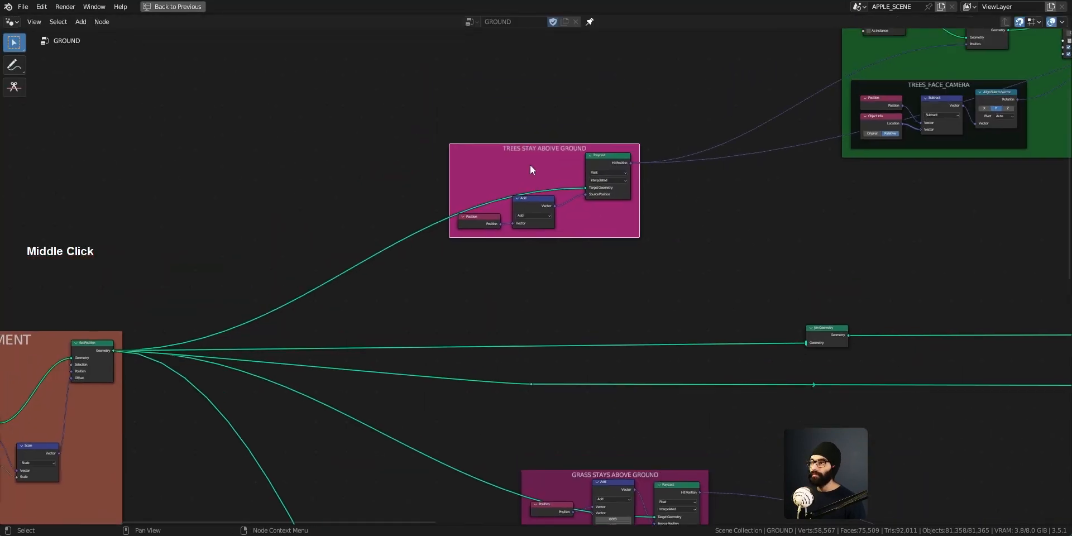
{"action": "scroll", "coordinate": [556, 168], "scroll_direction": "up", "scroll_amount": 8}
{"action": "middle_click_drag", "start_coordinate": [708, 207], "coordinate": [678, 144], "text": "ctrl"}
{"action": "middle_click_drag", "start_coordinate": [654, 288], "coordinate": [654, 224]}
{"action": "middle_click_drag", "start_coordinate": [654, 225], "coordinate": [618, 279]}
{"action": "left_click", "coordinate": [541, 286]}
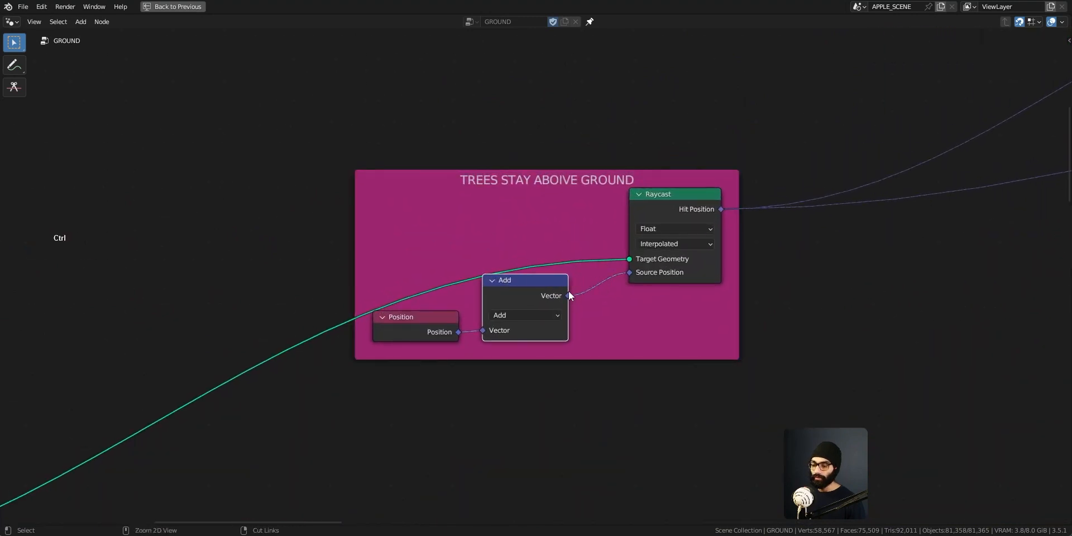
{"action": "key", "text": "ctrl+h"}
{"action": "key", "text": "ctrl+h"}
{"action": "key", "text": "ctrl+h"}
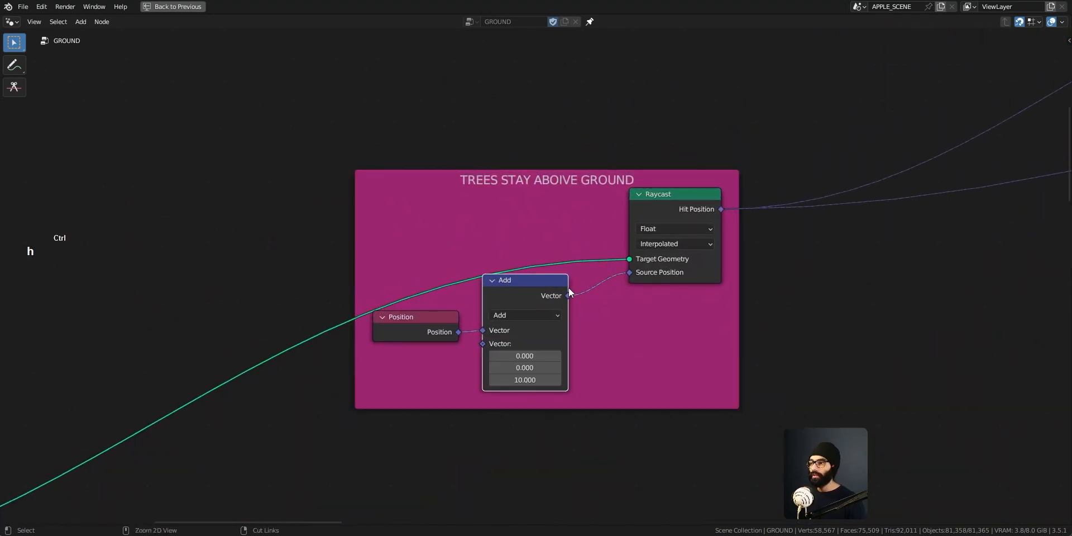
Examine the whole GROUND node tree, following its links from the DISPLACEMENT frame through the tree and grass frames to the output.
{"action": "middle_click_drag", "start_coordinate": [568, 360], "coordinate": [717, 402], "text": "ctrl"}
{"action": "middle_click_drag", "start_coordinate": [717, 401], "coordinate": [619, 365]}
{"action": "middle_click_drag", "start_coordinate": [619, 366], "coordinate": [313, 369]}
{"action": "middle_click_drag", "start_coordinate": [658, 329], "coordinate": [460, 300]}
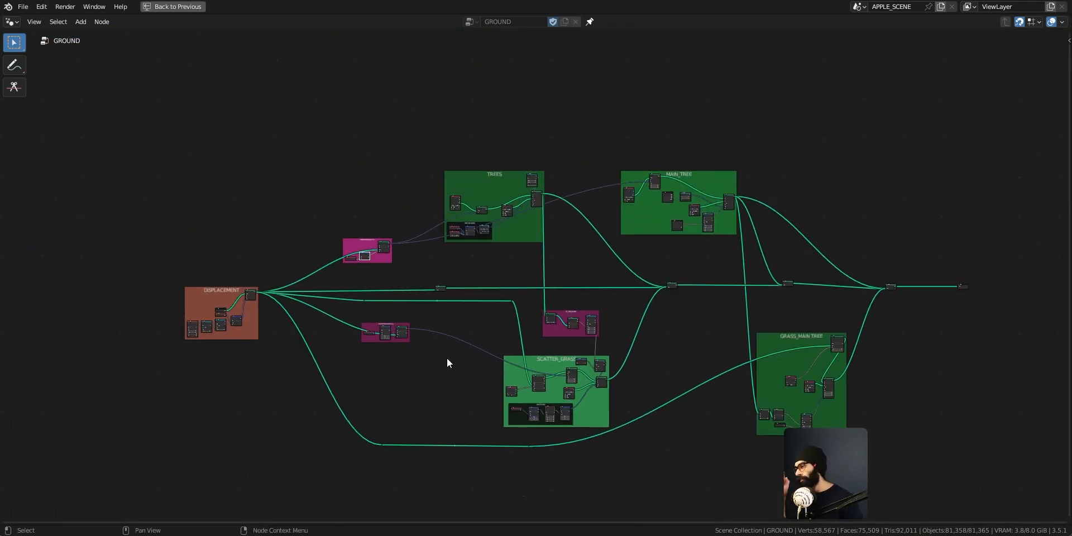
{"action": "middle_click_drag", "start_coordinate": [299, 375], "coordinate": [366, 365]}
{"action": "middle_click_drag", "start_coordinate": [235, 297], "coordinate": [241, 398], "text": "ctrl"}
{"action": "middle_click_drag", "start_coordinate": [434, 298], "coordinate": [378, 293]}
{"action": "middle_click_drag", "start_coordinate": [806, 297], "coordinate": [806, 300], "text": "ctrl"}
{"action": "middle_click_drag", "start_coordinate": [911, 316], "coordinate": [441, 261]}
{"action": "middle_click_drag", "start_coordinate": [821, 272], "coordinate": [615, 279]}
{"action": "middle_click_drag", "start_coordinate": [699, 354], "coordinate": [599, 276]}
{"action": "middle_click_drag", "start_coordinate": [647, 158], "coordinate": [670, 144], "text": "ctrl"}
{"action": "middle_click_drag", "start_coordinate": [476, 312], "coordinate": [606, 125]}
{"action": "middle_click_drag", "start_coordinate": [565, 43], "coordinate": [495, 275]}
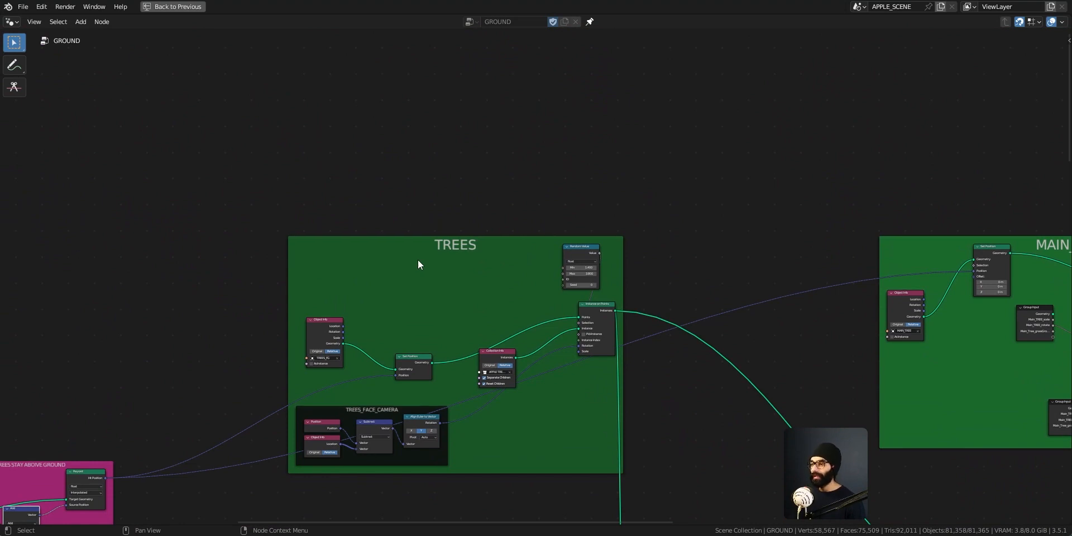
Examine the TREES frame up close and follow the node tree on to the SCATTER_GRASS and GRASS_MAIN TREE frames.
{"action": "middle_click_drag", "start_coordinate": [414, 260], "coordinate": [501, 334]}
{"action": "left_click_drag", "start_coordinate": [505, 113], "coordinate": [379, 117]}
{"action": "middle_click_drag", "start_coordinate": [467, 301], "coordinate": [239, 261], "text": "ctrl"}
{"action": "middle_click_drag", "start_coordinate": [239, 261], "coordinate": [457, 162], "text": "ctrl"}
{"action": "middle_click_drag", "start_coordinate": [650, 452], "coordinate": [792, 302]}
{"action": "middle_click_drag", "start_coordinate": [792, 302], "coordinate": [760, 240]}
{"action": "middle_click_drag", "start_coordinate": [760, 240], "coordinate": [757, 305], "text": "ctrl"}
{"action": "middle_click_drag", "start_coordinate": [389, 417], "coordinate": [598, 373]}
{"action": "middle_click_drag", "start_coordinate": [760, 412], "coordinate": [730, 299]}
Deselect all objects, enlarge the camera viewport, and inspect the main tree's coloured leaves and apples up close.
{"action": "key", "text": "ctrl+space"}
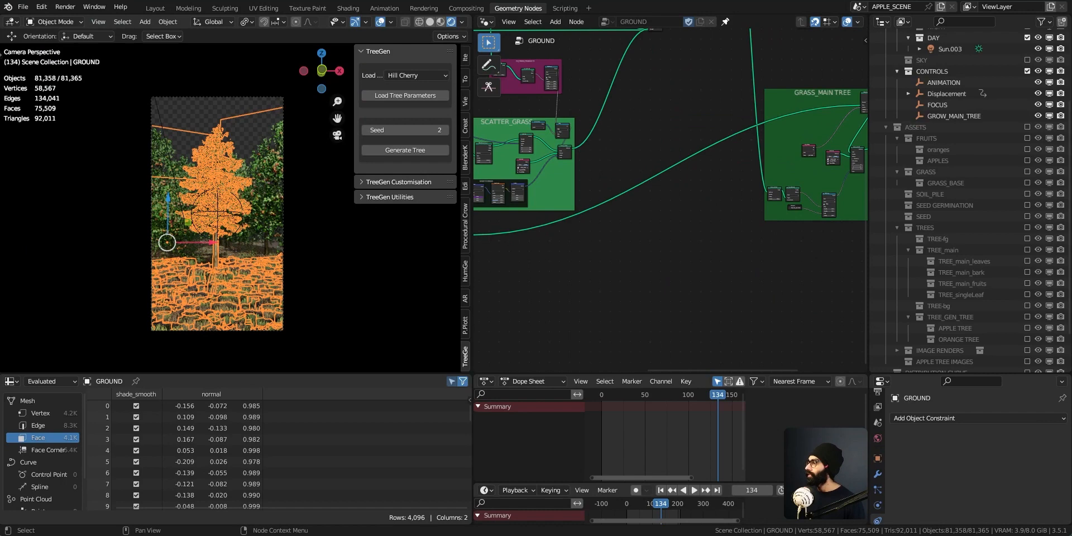
{"action": "left_click", "coordinate": [250, 198]}
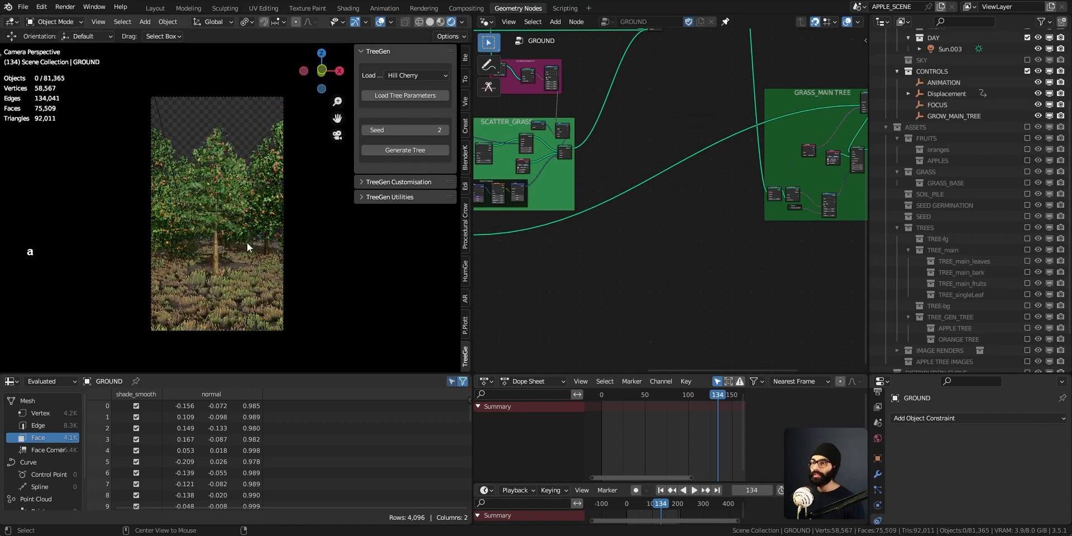
{"action": "key", "text": "ctrl+space"}
{"action": "middle_click_drag", "start_coordinate": [567, 255], "coordinate": [507, 269], "text": "ctrl"}
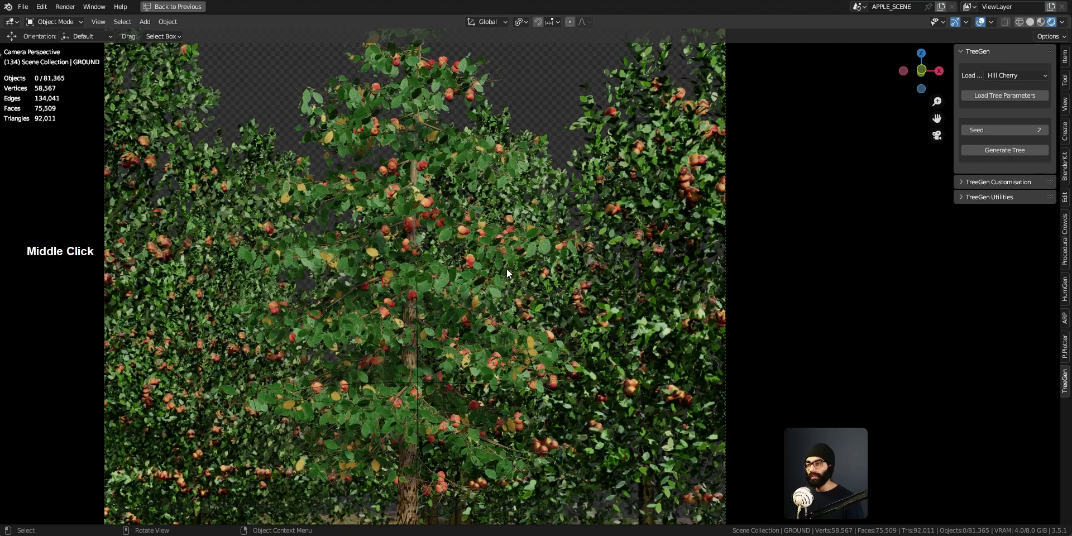
{"action": "middle_click_drag", "start_coordinate": [440, 269], "coordinate": [451, 269], "text": "shift"}
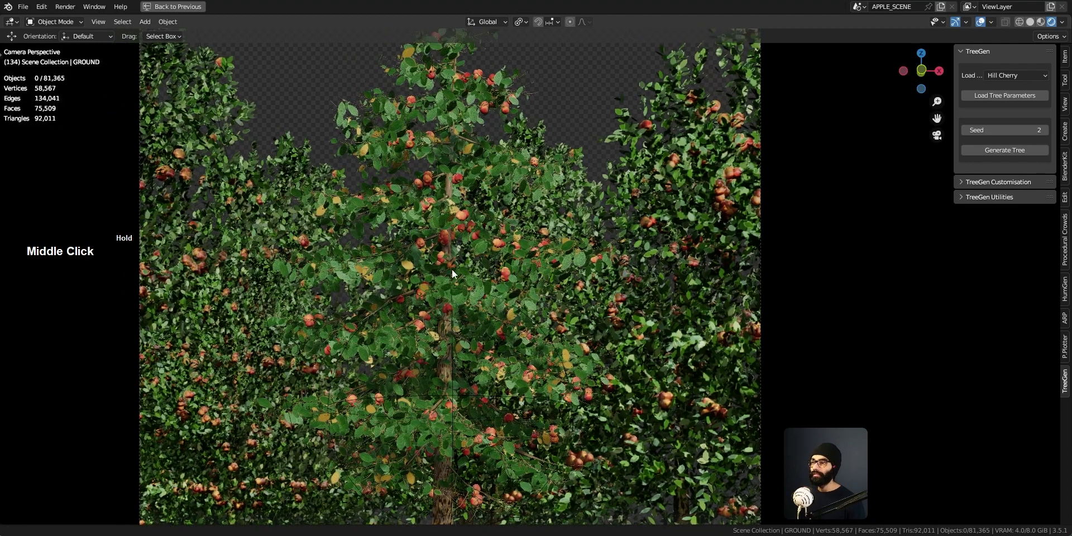
{"action": "middle_click_drag", "start_coordinate": [429, 152], "coordinate": [430, 340], "text": "ctrl"}
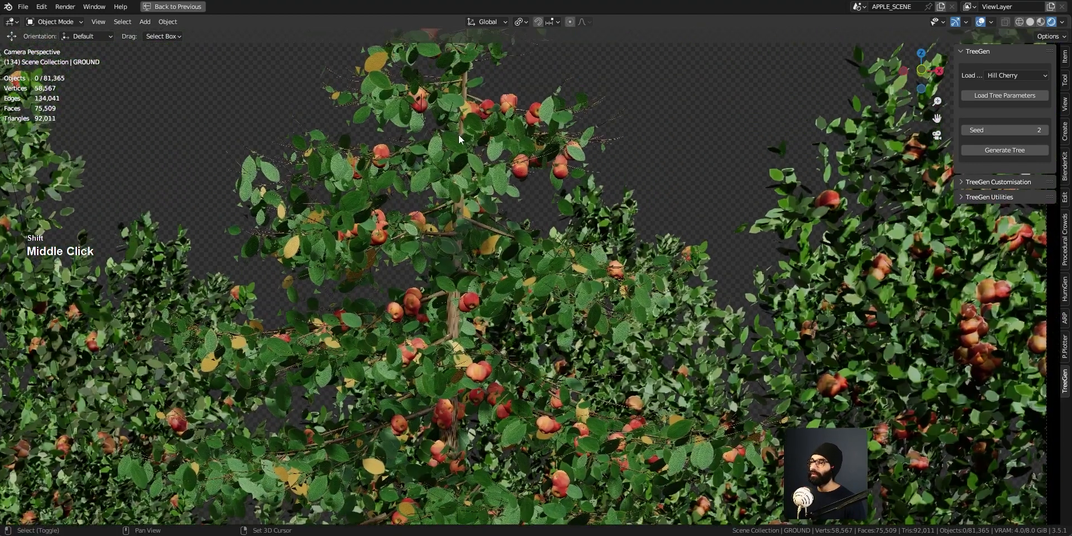
{"action": "middle_click_drag", "start_coordinate": [511, 210], "coordinate": [511, 240], "text": "ctrl"}
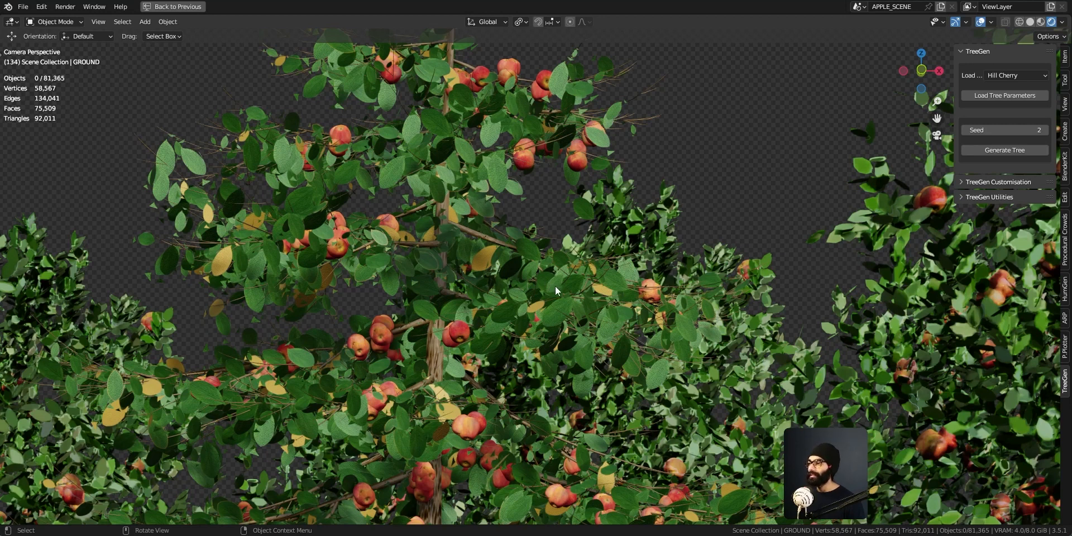
Check the trees from the left orthographic view, return to the camera view, and restore the split layout.
{"action": "key", "text": "grave"}
{"action": "left_click", "coordinate": [472, 279]}
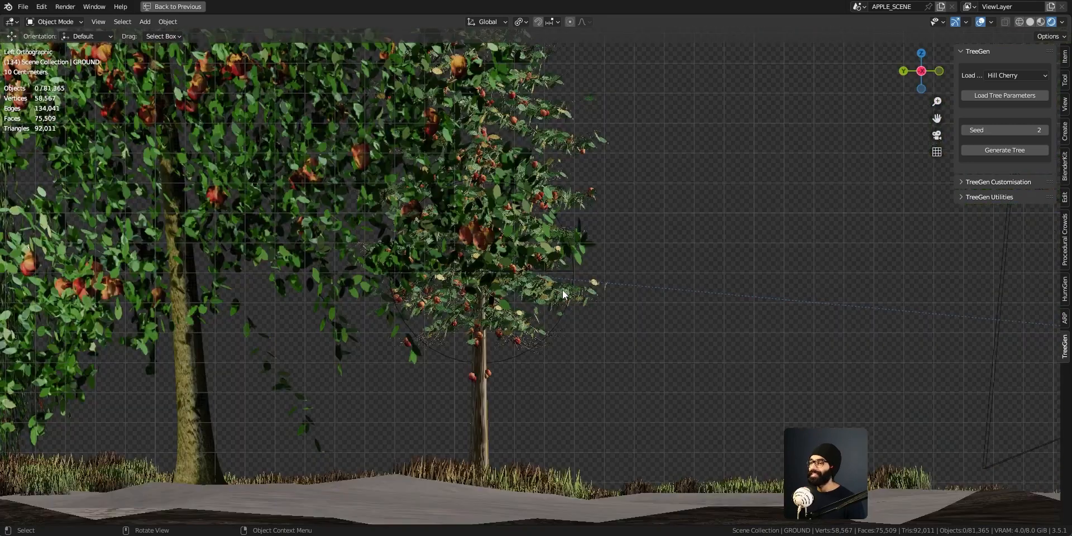
{"action": "key", "text": "grave"}
{"action": "left_click", "coordinate": [437, 315]}
{"action": "middle_click_drag", "start_coordinate": [441, 216], "coordinate": [464, 255], "text": "ctrl"}
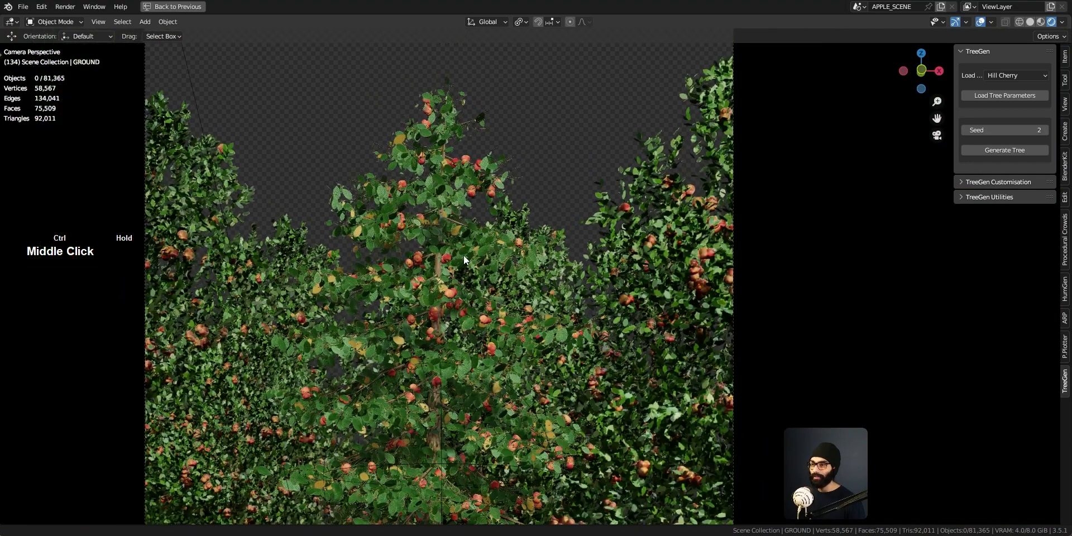
{"action": "key", "text": "ctrl+space"}
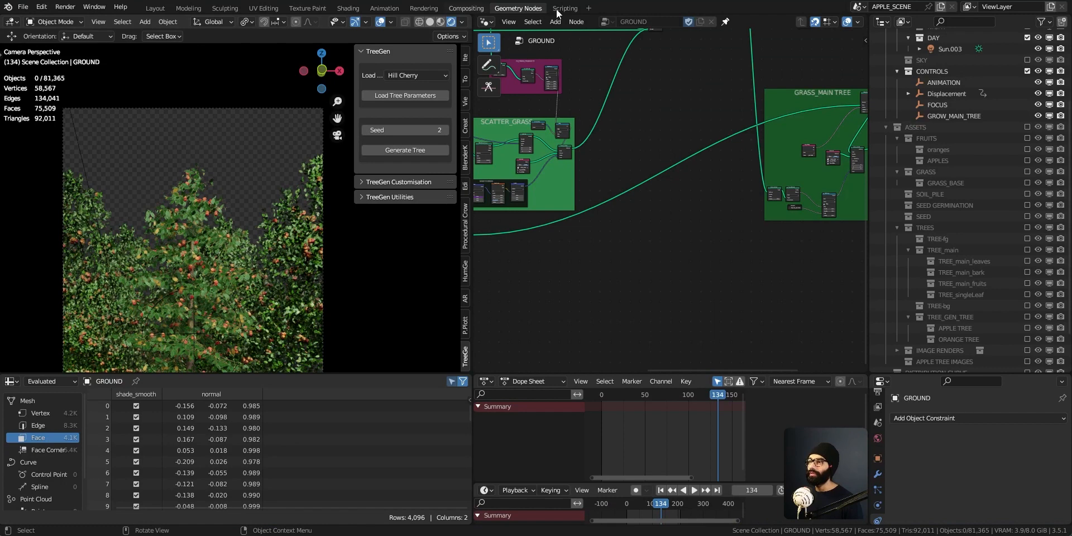
Open the Shading workspace and show its viewport through the camera with Rendered shading.
{"action": "left_click", "coordinate": [351, 8]}
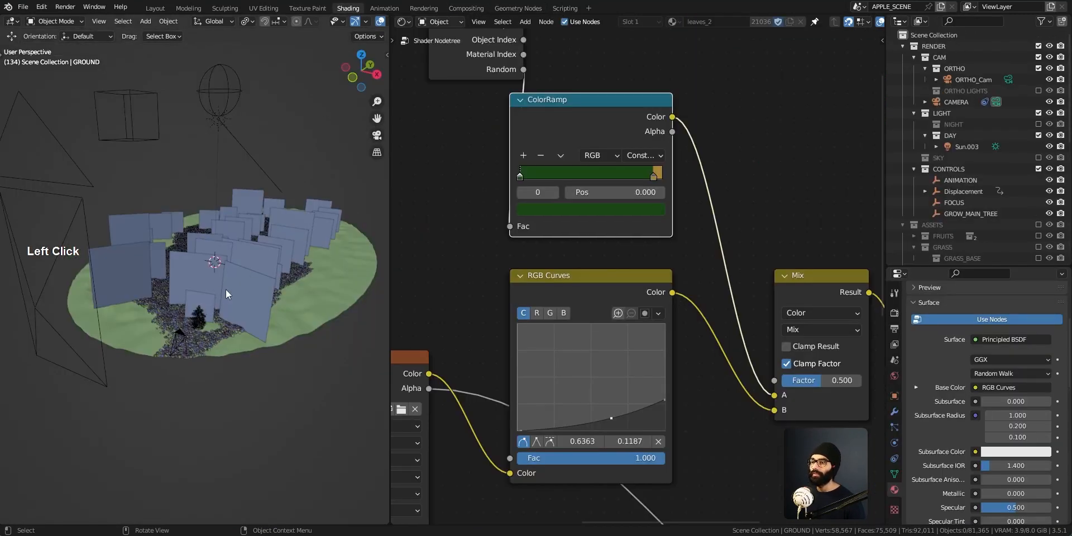
{"action": "key", "text": "KP_0"}
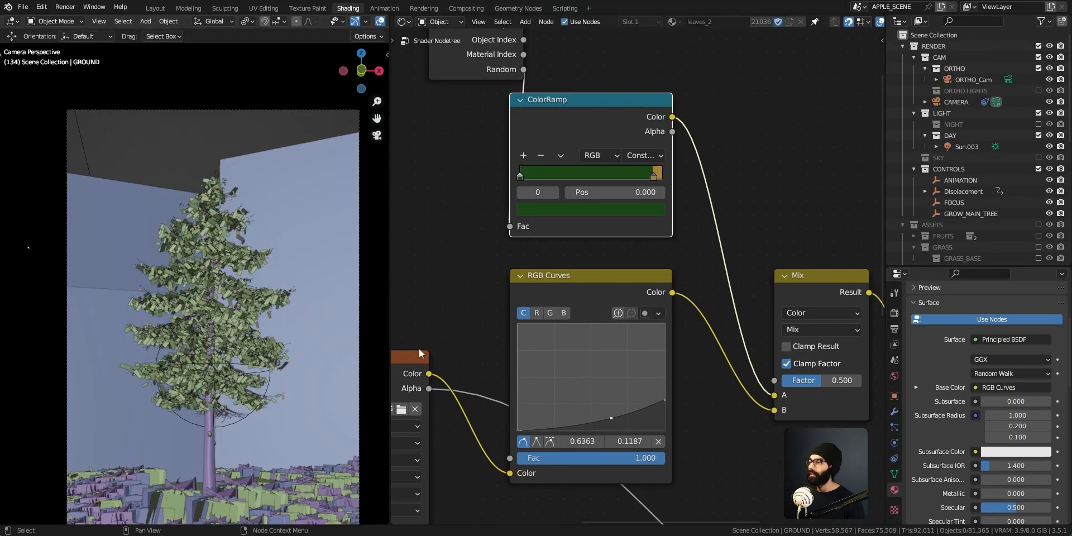
{"action": "key", "text": "z"}
{"action": "left_click", "coordinate": [216, 174]}
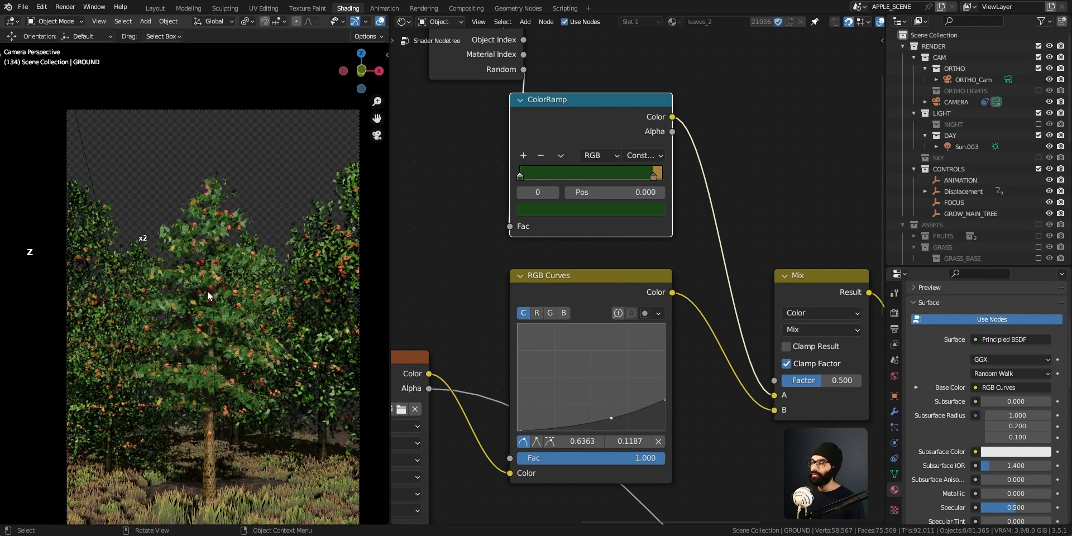
Enable the TREE_singleLeaf collection inside the TREE_main collection.
{"action": "scroll", "coordinate": [976, 203], "scroll_direction": "down", "scroll_amount": 5}
{"action": "scroll", "coordinate": [991, 210], "scroll_direction": "down", "scroll_amount": 9}
{"action": "scroll", "coordinate": [989, 215], "scroll_direction": "up", "scroll_amount": 1}
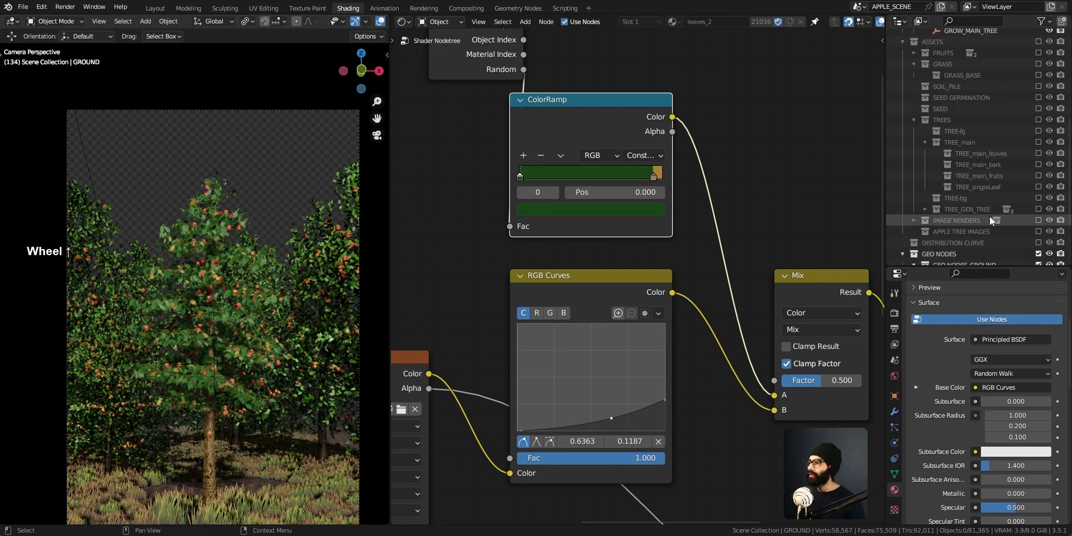
{"action": "left_click", "coordinate": [1038, 186]}
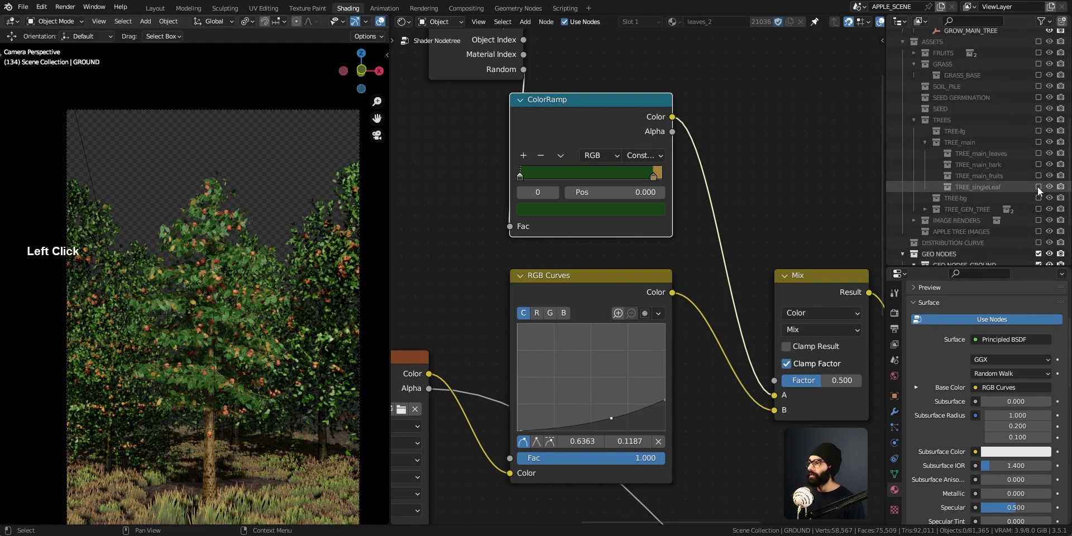
Select the Tree_main_leaf.42056 object and show the main tree's leaves up close through the camera.
{"action": "left_click", "coordinate": [983, 200]}
{"action": "middle_click_drag", "start_coordinate": [220, 336], "coordinate": [382, 327]}
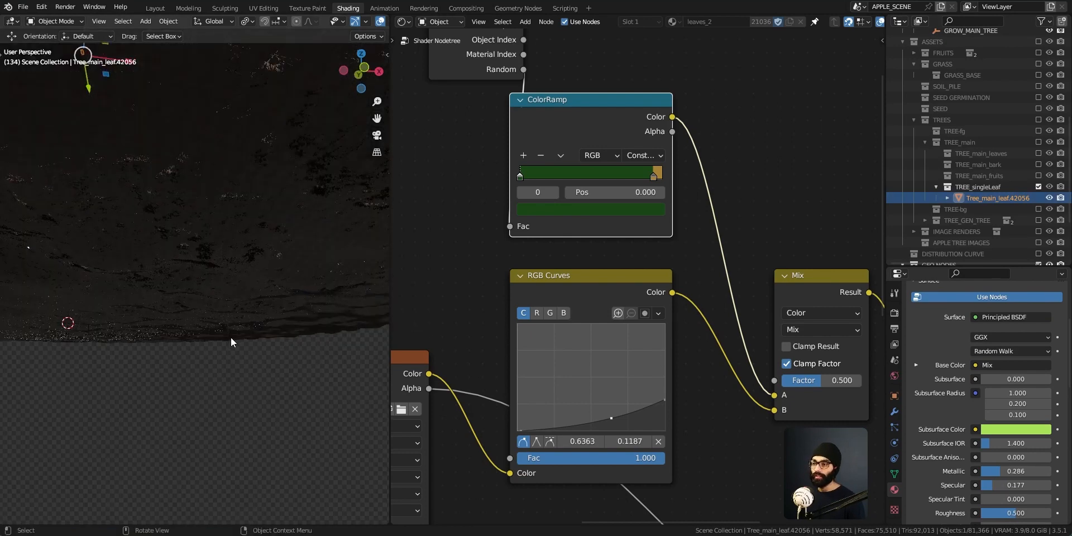
{"action": "key", "text": "KP_0"}
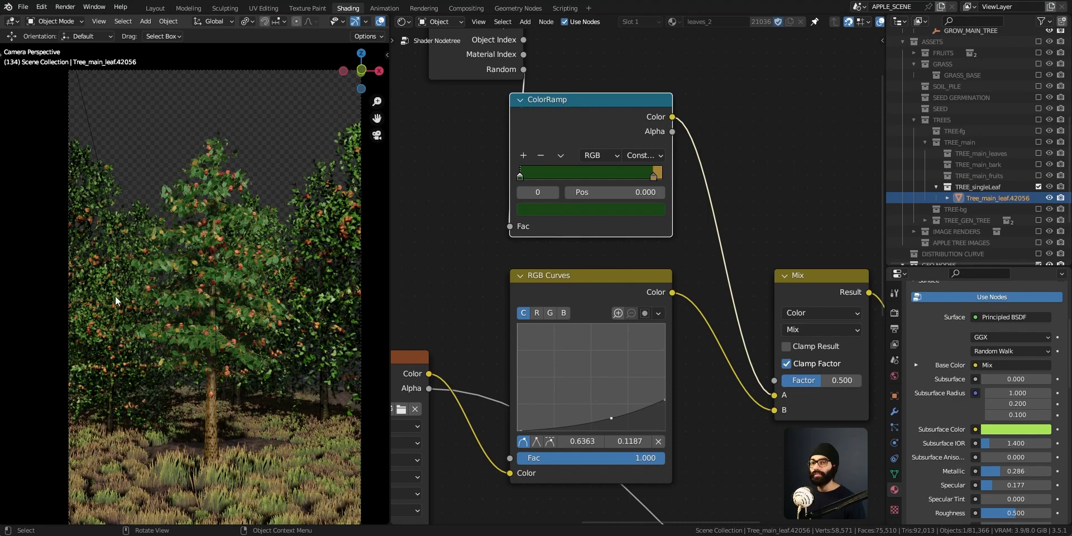
{"action": "middle_click_drag", "start_coordinate": [169, 303], "coordinate": [268, 302], "text": "ctrl"}
Open the leaf texture's Images folder in File Explorer using the path copied from the image texture node's file browser.
{"action": "middle_click_drag", "start_coordinate": [402, 458], "coordinate": [609, 383]}
{"action": "left_click", "coordinate": [683, 338]}
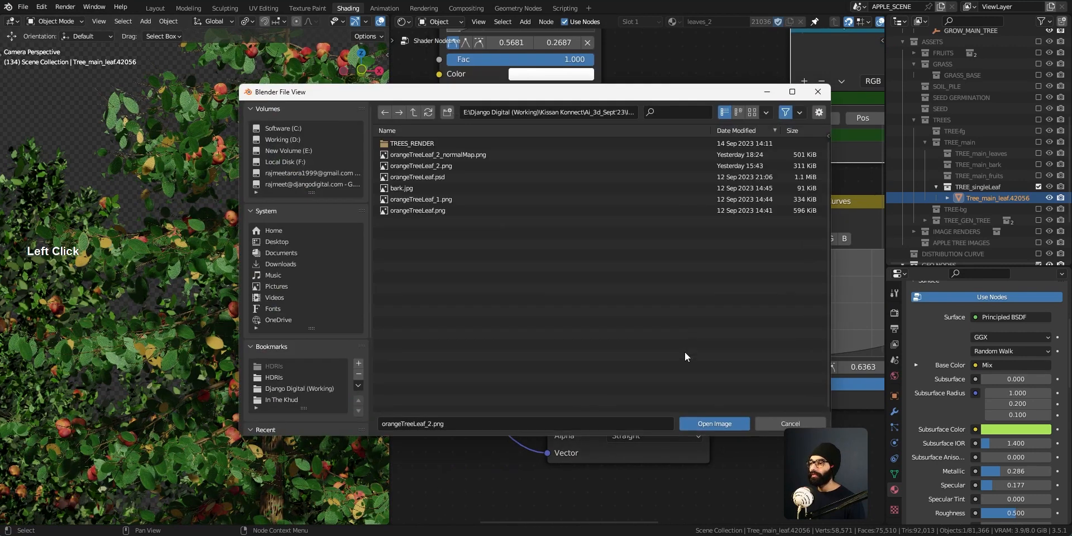
{"action": "left_click", "coordinate": [547, 112]}
{"action": "key", "text": "ctrl+c"}
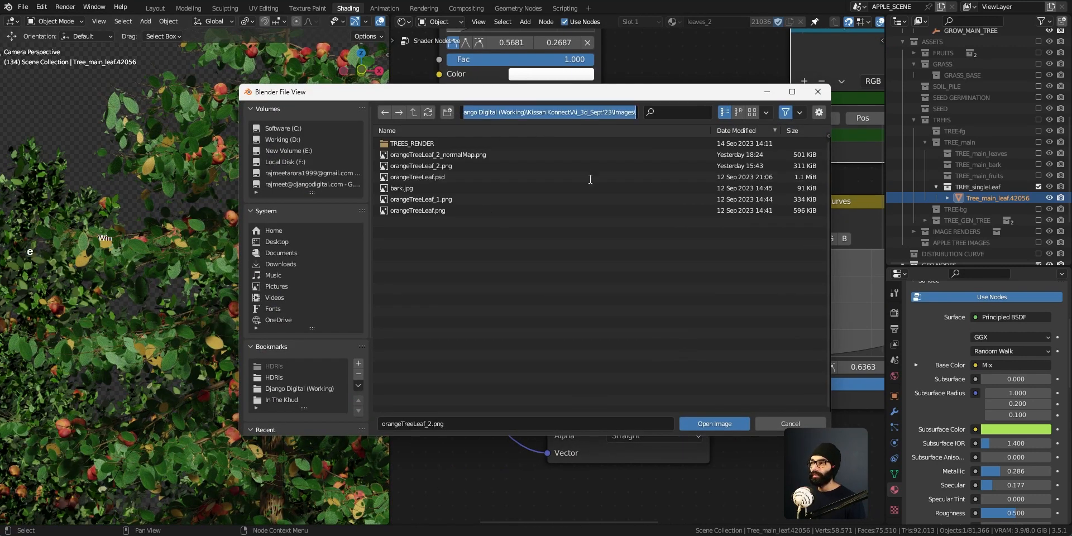
{"action": "key", "text": "KP_Enter"}
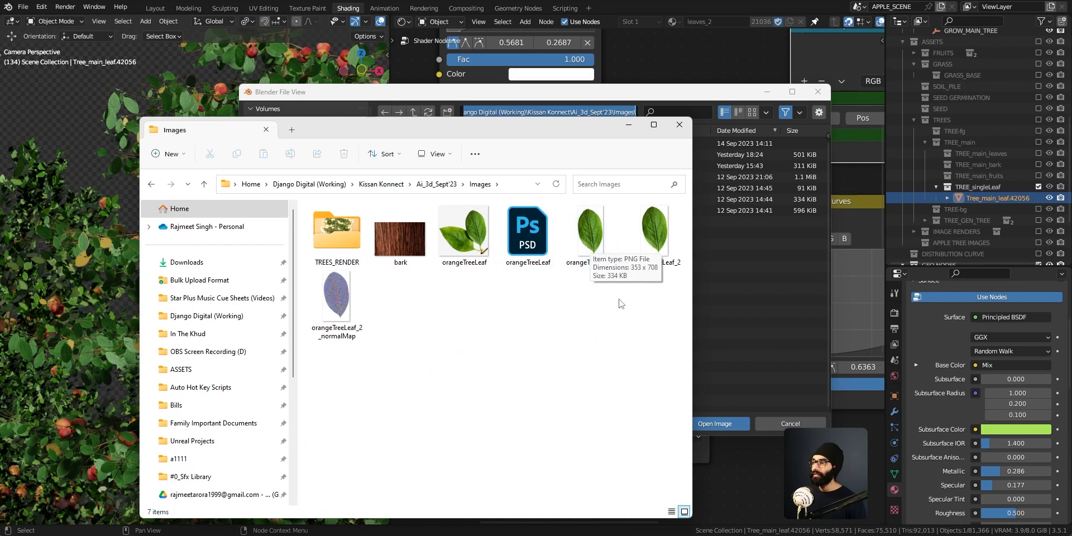
Open orangeTreeLeaf_1 in the image viewer, examine the leaf's cut-out edge up close, and return to Blender's file browser.
{"action": "double_click", "coordinate": [592, 247]}
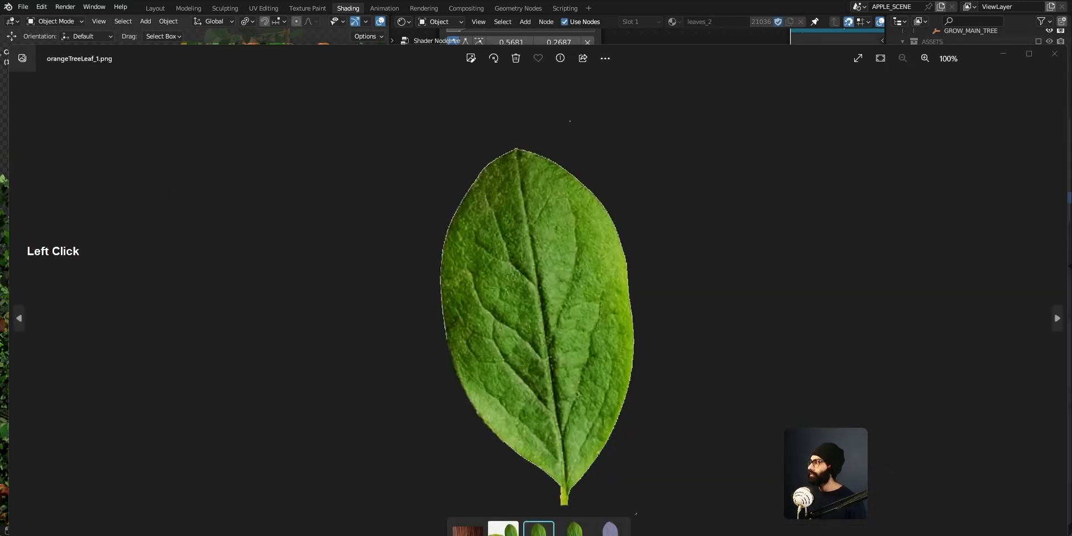
{"action": "scroll", "coordinate": [491, 175], "scroll_direction": "up", "scroll_amount": 8}
{"action": "scroll", "coordinate": [236, 277], "scroll_direction": "down", "scroll_amount": 6}
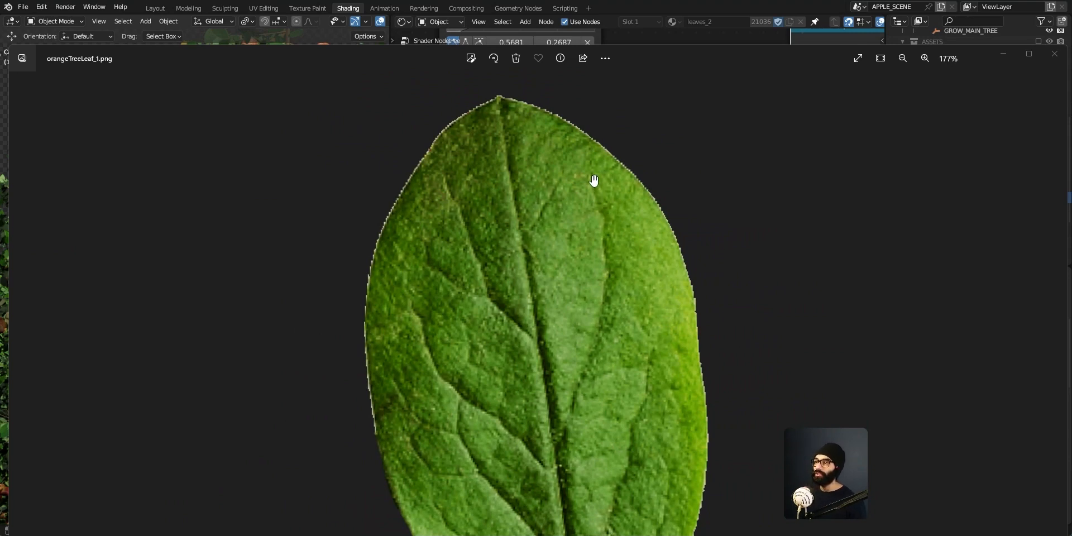
{"action": "left_click", "coordinate": [536, 41]}
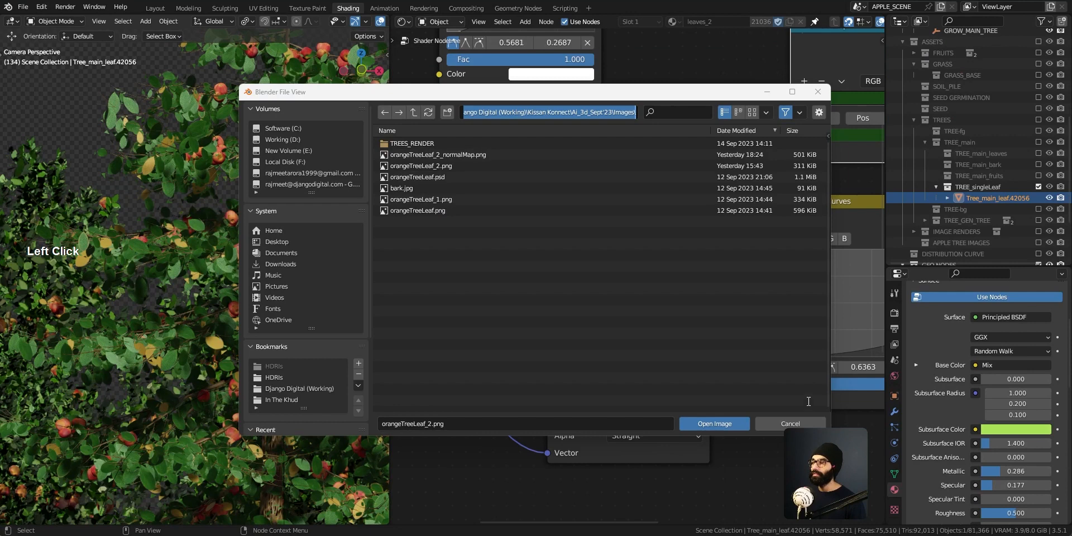
Load orangeTreeLeaf_1.png into the leaf's image texture node and examine the leaf edges up close through the camera.
{"action": "left_click", "coordinate": [430, 206]}
{"action": "double_click", "coordinate": [435, 201]}
{"action": "middle_click_drag", "start_coordinate": [218, 354], "coordinate": [269, 274]}
{"action": "key", "text": "grave"}
{"action": "left_click", "coordinate": [204, 340]}
{"action": "mouse_move", "coordinate": [226, 237]}
{"action": "middle_mouse_down", "text": "ctrl"}
{"action": "mouse_move", "coordinate": [199, 398]}
{"action": "mouse_move", "coordinate": [208, 230]}
{"action": "middle_mouse_up", "text": "ctrl"}
{"action": "middle_click_drag", "start_coordinate": [199, 297], "coordinate": [198, 357], "text": "shift"}
{"action": "middle_click_drag", "start_coordinate": [212, 224], "coordinate": [212, 294], "text": "shift"}
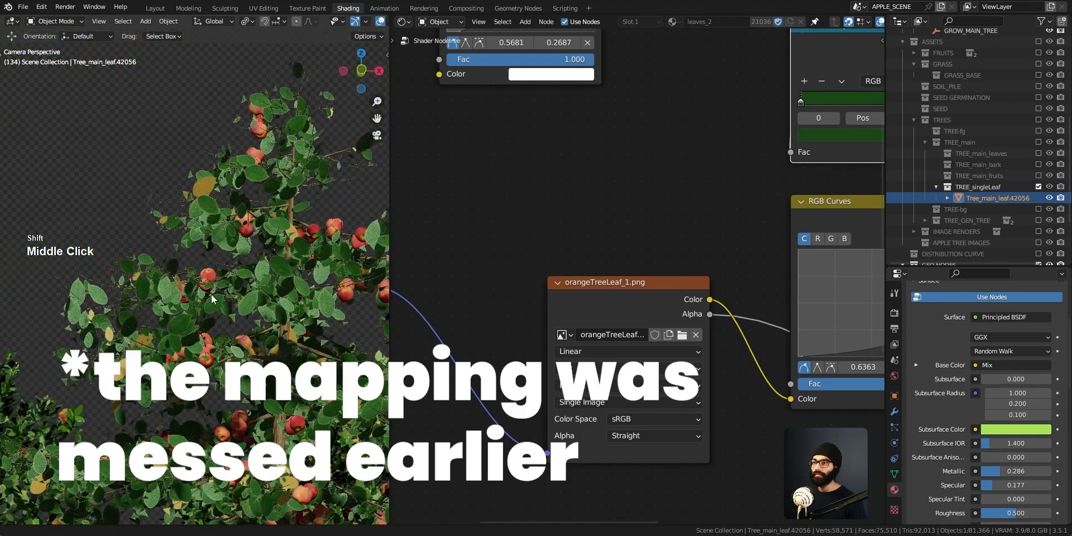
{"action": "mouse_move", "coordinate": [239, 229]}
{"action": "middle_mouse_down", "text": "ctrl"}
{"action": "mouse_move", "coordinate": [240, 293]}
{"action": "mouse_move", "coordinate": [220, 331]}
{"action": "mouse_move", "coordinate": [230, 269]}
{"action": "middle_mouse_up", "text": "ctrl"}
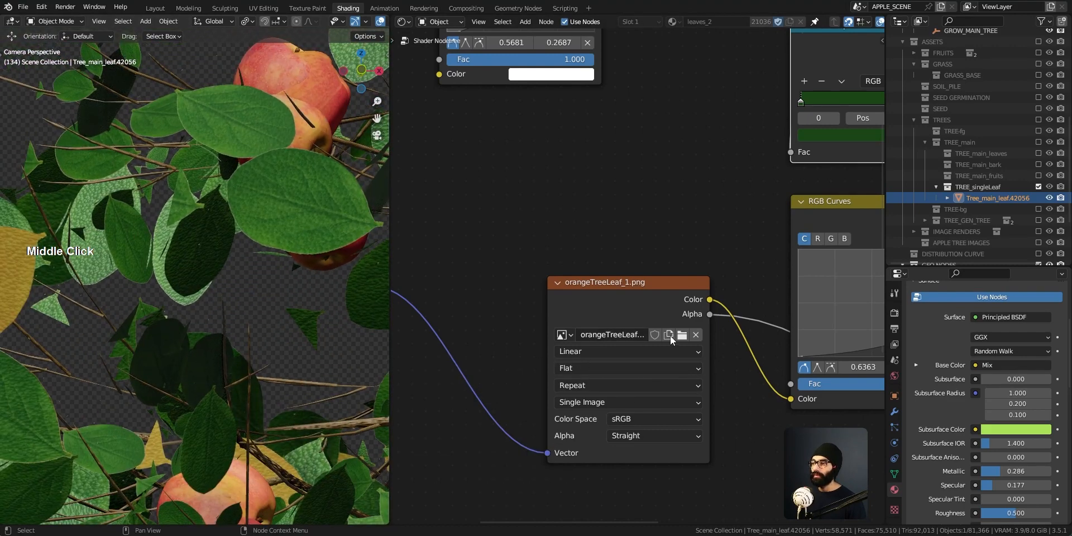
Switch back to the image viewer to recheck the edges of orangeTreeLeaf_1, and bring the Images folder window forward.
{"action": "key", "text": "alt+Tab"}
{"action": "scroll", "coordinate": [477, 221], "scroll_direction": "up", "scroll_amount": 2}
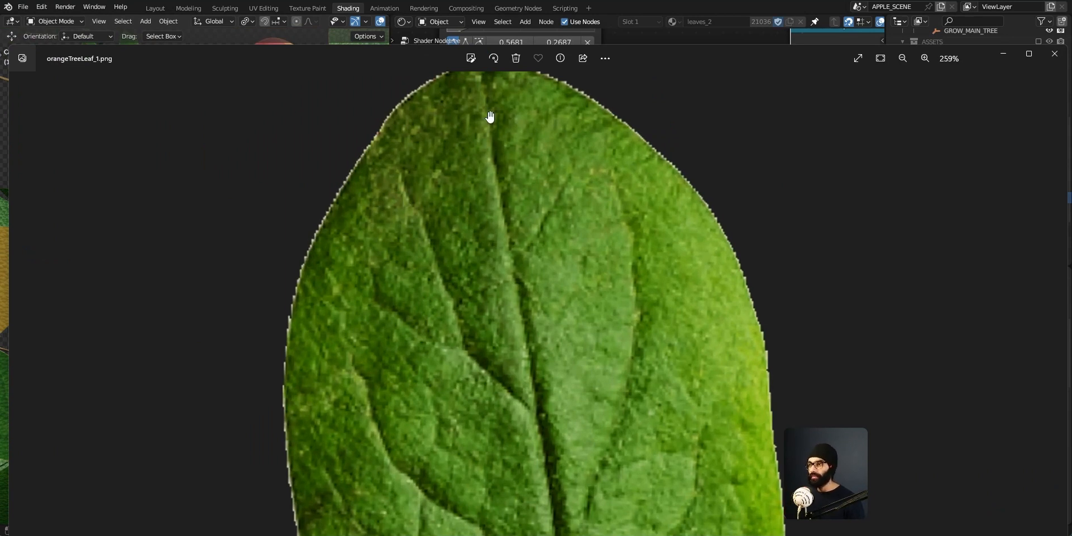
{"action": "scroll", "coordinate": [429, 130], "scroll_direction": "down", "scroll_amount": 3}
{"action": "key", "text": "alt+Tab"}
{"action": "key", "text": "alt+Tab"}
{"action": "key", "text": "alt+Tab"}
{"action": "key", "text": "alt+Tab"}
{"action": "left_click", "coordinate": [824, 143]}
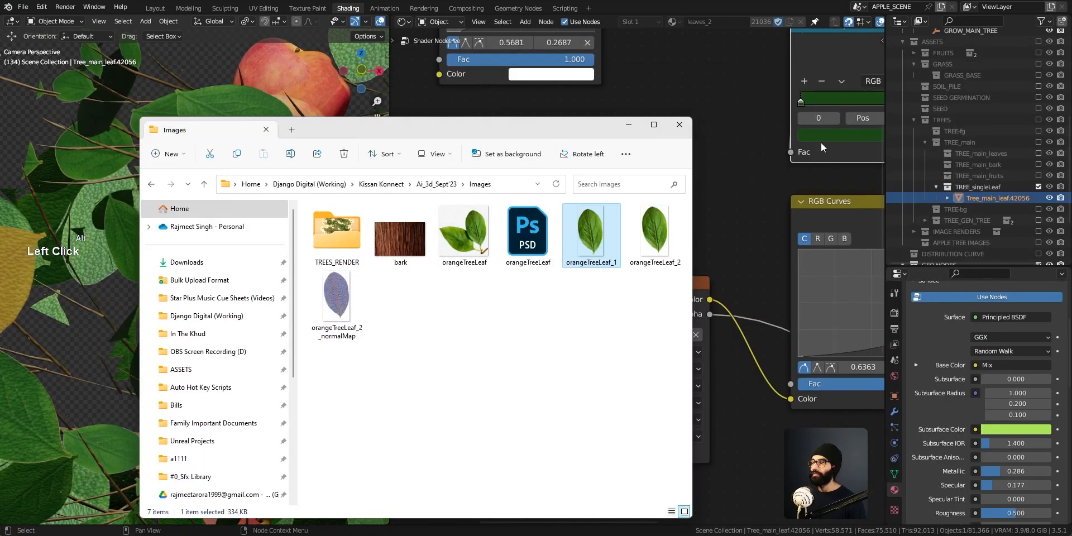
Open orangeTreeLeaf_2 in the image viewer, examine its edges up close, and return to the leaf's shader nodes in Blender.
{"action": "double_click", "coordinate": [655, 240]}
{"action": "scroll", "coordinate": [507, 139], "scroll_direction": "up", "scroll_amount": 5}
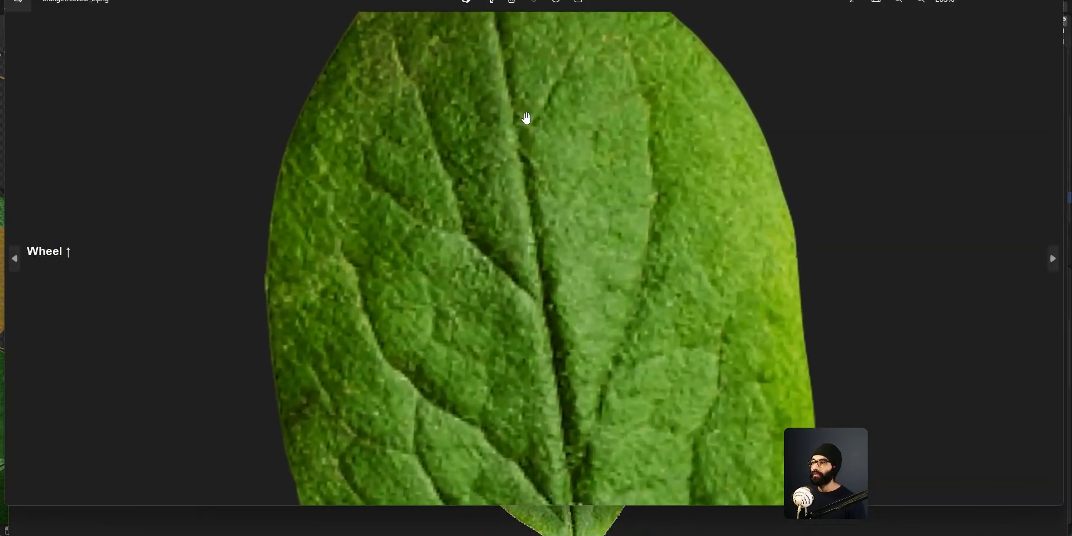
{"action": "left_click_drag", "start_coordinate": [538, 139], "coordinate": [374, 291]}
{"action": "left_click", "coordinate": [1015, 3]}
{"action": "middle_click", "coordinate": [620, 287], "text": "ctrl"}
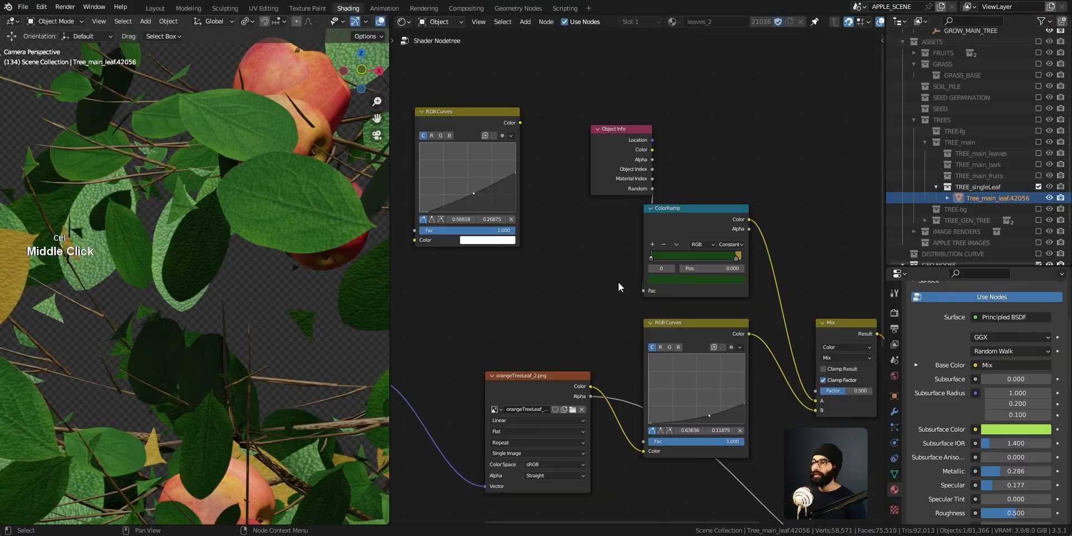
Point out the Texture Coordinate and Mapping nodes, and move the orangeTreeLeaf_2.png texture node lower, clear of the RGB Curves node.
{"action": "middle_click_drag", "start_coordinate": [208, 311], "coordinate": [233, 210], "text": "ctrl"}
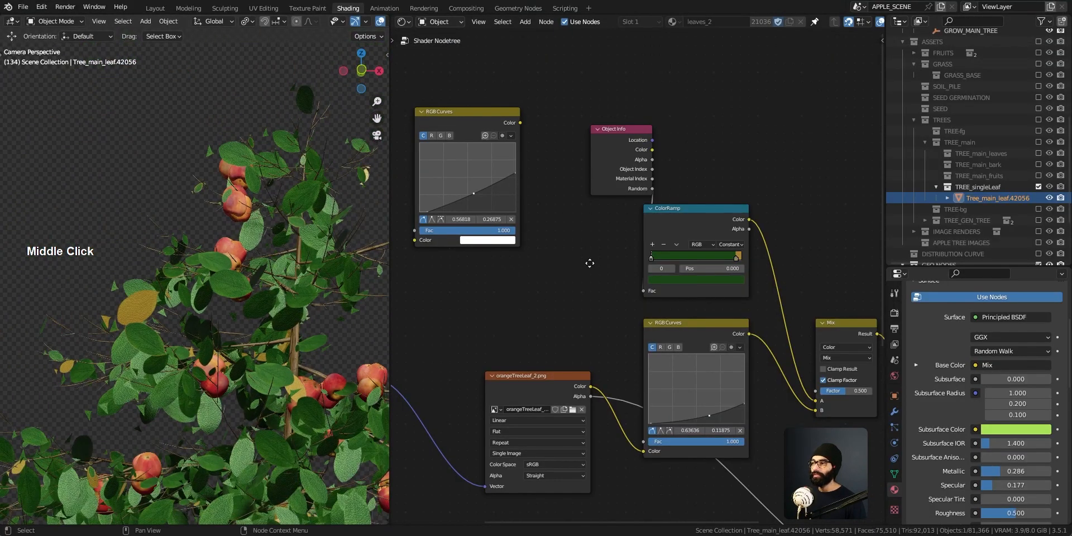
{"action": "middle_click_drag", "start_coordinate": [614, 357], "coordinate": [599, 180]}
{"action": "middle_click_drag", "start_coordinate": [521, 271], "coordinate": [754, 306]}
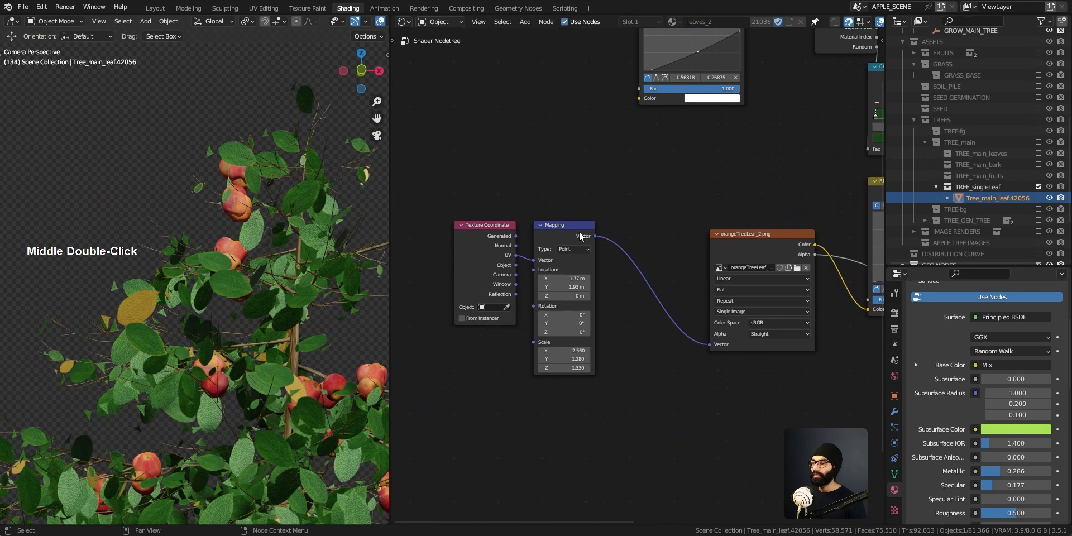
{"action": "left_click_drag", "start_coordinate": [470, 200], "coordinate": [691, 344]}
{"action": "middle_click_drag", "start_coordinate": [789, 279], "coordinate": [608, 251]}
{"action": "left_click_drag", "start_coordinate": [581, 222], "coordinate": [539, 227]}
{"action": "middle_click_drag", "start_coordinate": [724, 321], "coordinate": [584, 337]}
{"action": "left_click_drag", "start_coordinate": [437, 229], "coordinate": [455, 360]}
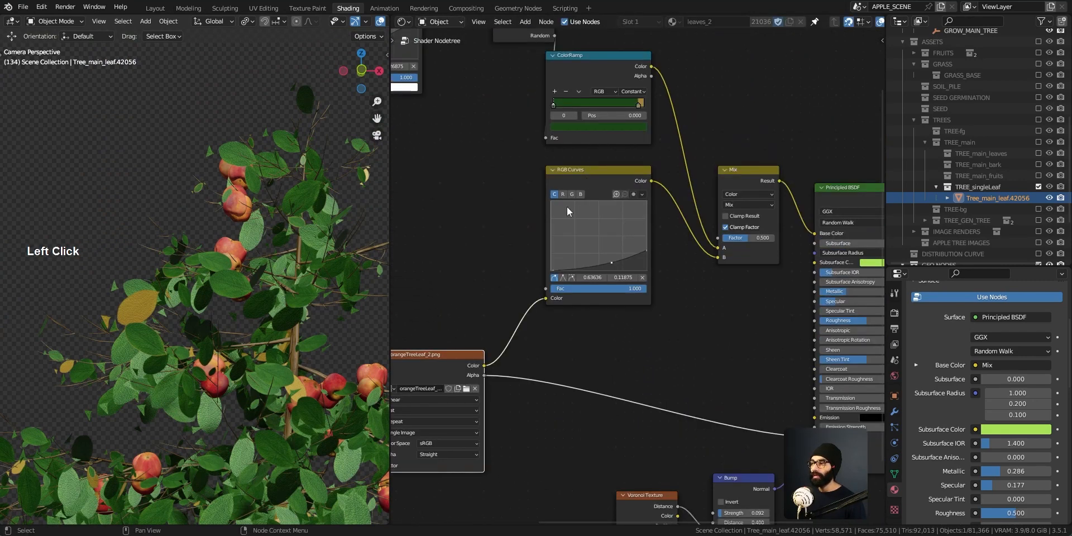
Connect the Color output of orangeTreeLeaf_2.png directly to the Principled BSDF's Base Color and check the leaves up close.
{"action": "left_click_drag", "start_coordinate": [572, 174], "coordinate": [564, 165]}
{"action": "left_click_drag", "start_coordinate": [485, 366], "coordinate": [814, 234]}
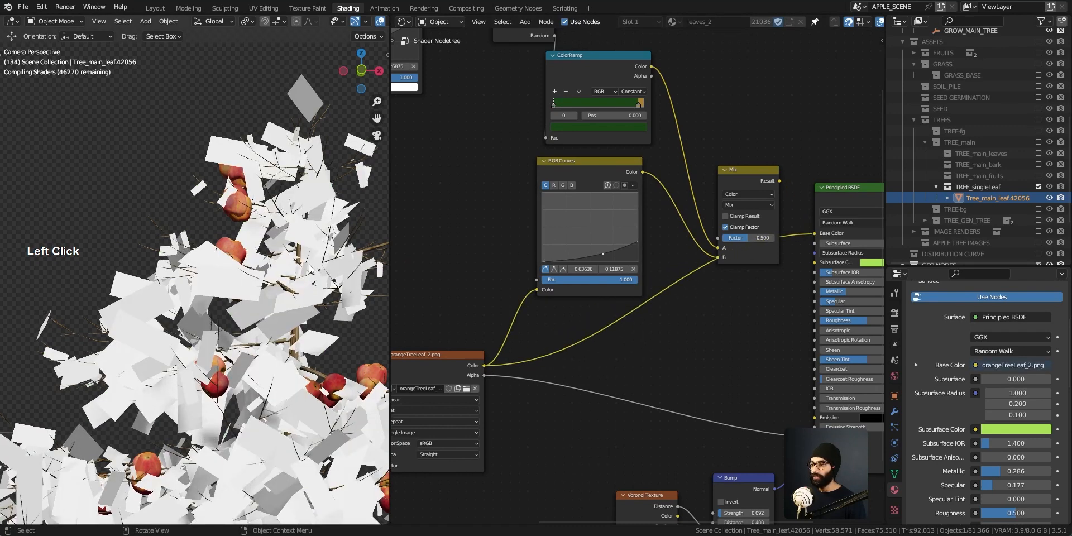
{"action": "mouse_move", "coordinate": [215, 348]}
{"action": "middle_mouse_down", "text": "ctrl"}
{"action": "mouse_move", "coordinate": [213, 459]}
{"action": "mouse_move", "coordinate": [236, 344]}
{"action": "middle_mouse_up", "text": "ctrl"}
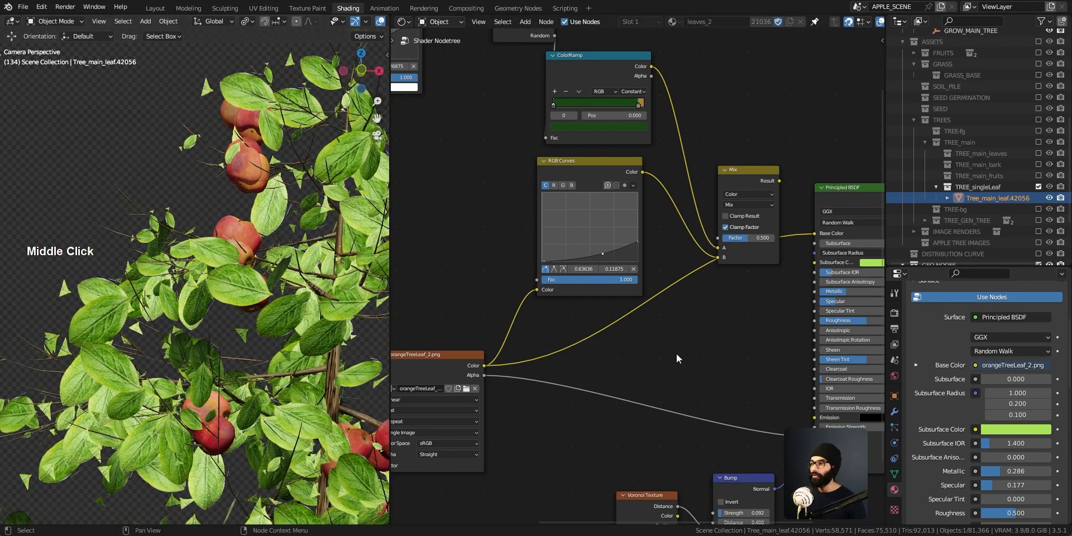
Rearrange the RGB Curves, Mix, ColorRamp and Object Info nodes so the ColorRamp sits above the Mix node.
{"action": "left_click_drag", "start_coordinate": [581, 291], "coordinate": [501, 334]}
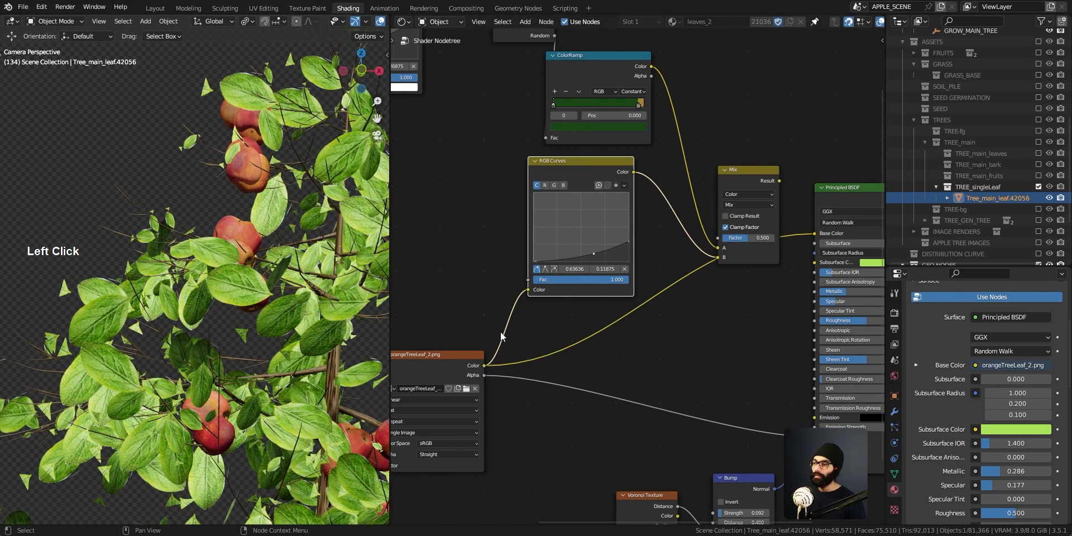
{"action": "mouse_move", "coordinate": [569, 167]}
{"action": "left_mouse_down"}
{"action": "mouse_move", "coordinate": [539, 176]}
{"action": "mouse_move", "coordinate": [552, 176]}
{"action": "left_mouse_up"}
{"action": "middle_click_drag", "start_coordinate": [648, 344], "coordinate": [643, 404]}
{"action": "left_click_drag", "start_coordinate": [735, 239], "coordinate": [738, 195]}
{"action": "middle_click_drag", "start_coordinate": [587, 118], "coordinate": [599, 182]}
{"action": "left_click_drag", "start_coordinate": [598, 182], "coordinate": [669, 156]}
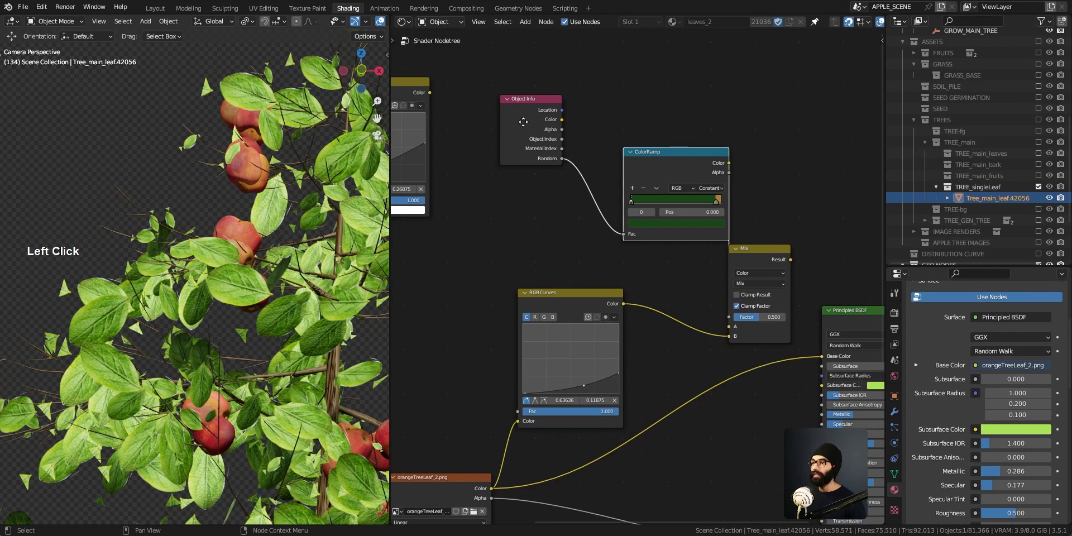
{"action": "left_click_drag", "start_coordinate": [528, 123], "coordinate": [537, 132]}
Preview the Object Info outputs on the leaves one after another, from Location through to Random.
{"action": "middle_click_drag", "start_coordinate": [248, 321], "coordinate": [247, 357], "text": "ctrl"}
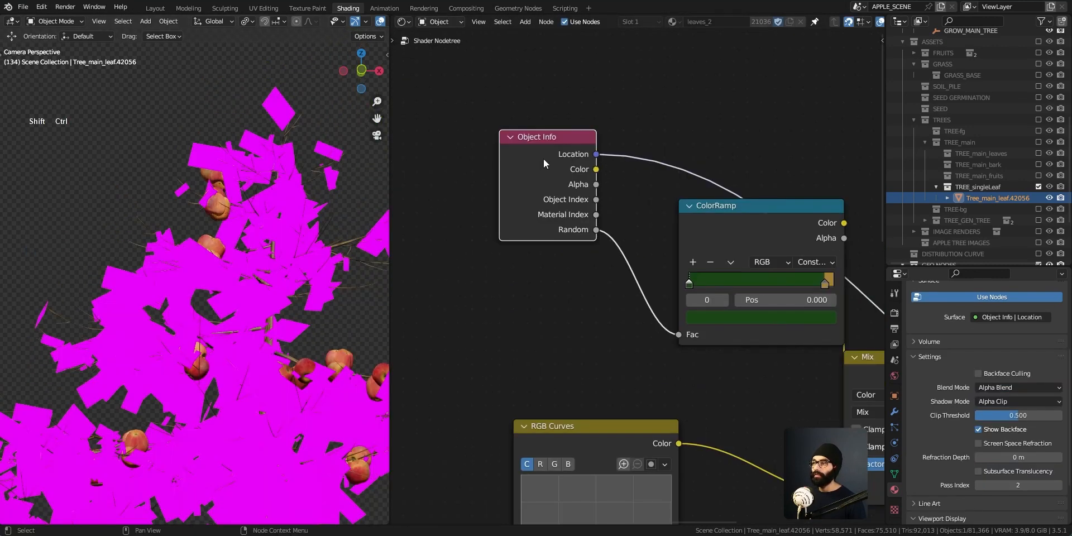
{"action": "left_click", "coordinate": [547, 159], "text": "ctrl+shift"}
{"action": "left_click", "coordinate": [558, 148], "text": "ctrl+shift"}
{"action": "left_click", "coordinate": [559, 148], "text": "ctrl+shift"}
{"action": "left_click", "coordinate": [557, 147], "text": "ctrl+shift"}
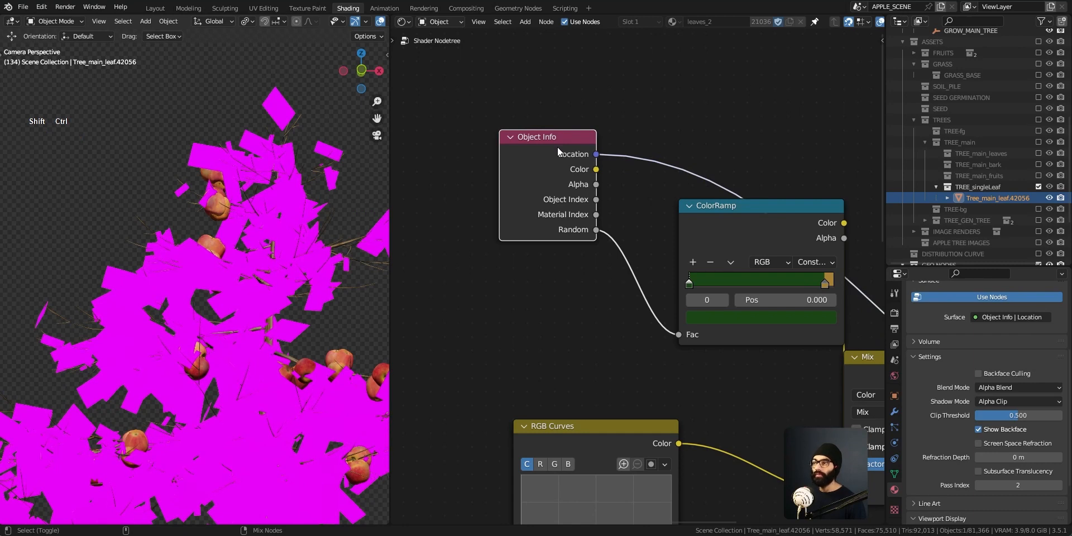
{"action": "left_click", "coordinate": [557, 146], "text": "ctrl+shift"}
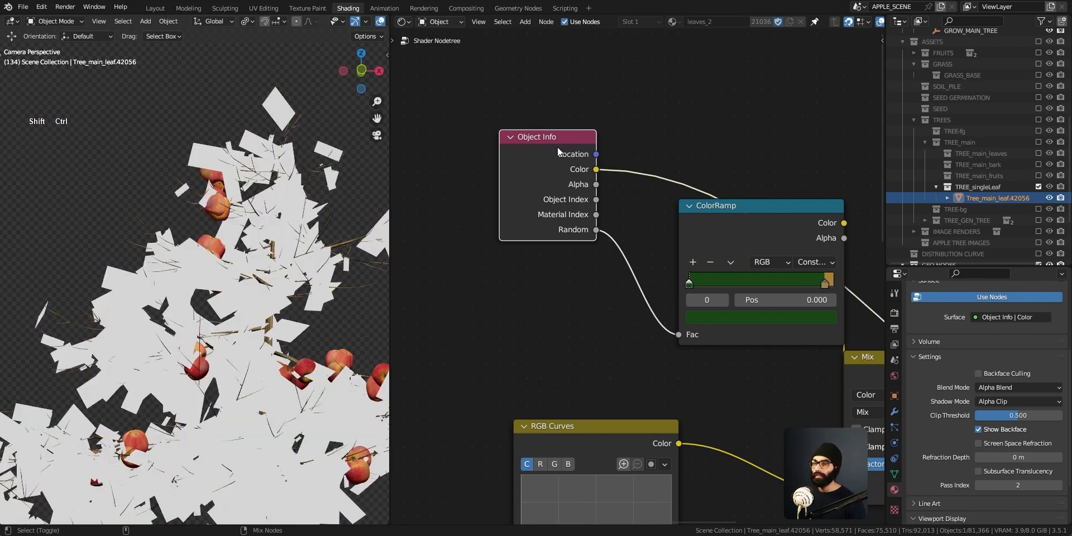
{"action": "left_click", "coordinate": [558, 146], "text": "ctrl+shift"}
{"action": "left_click", "coordinate": [557, 147], "text": "ctrl+shift"}
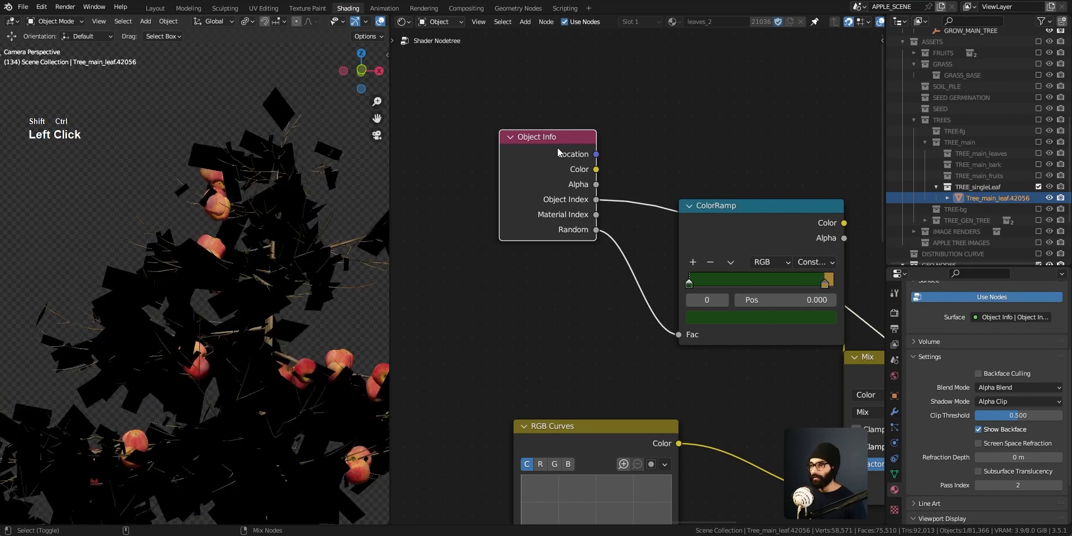
{"action": "left_click", "coordinate": [557, 148], "text": "ctrl+shift"}
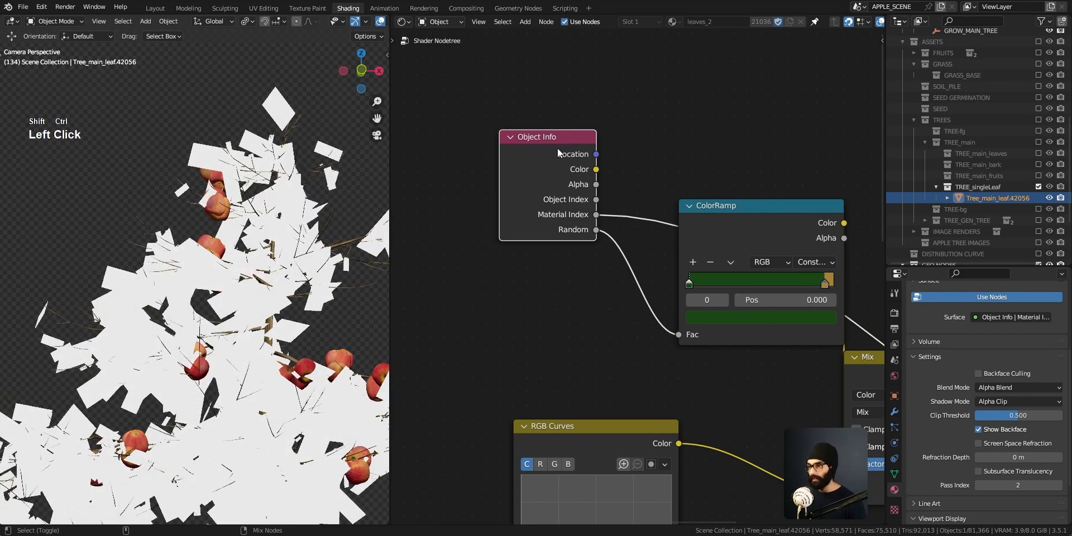
{"action": "left_click", "coordinate": [557, 149], "text": "ctrl+shift"}
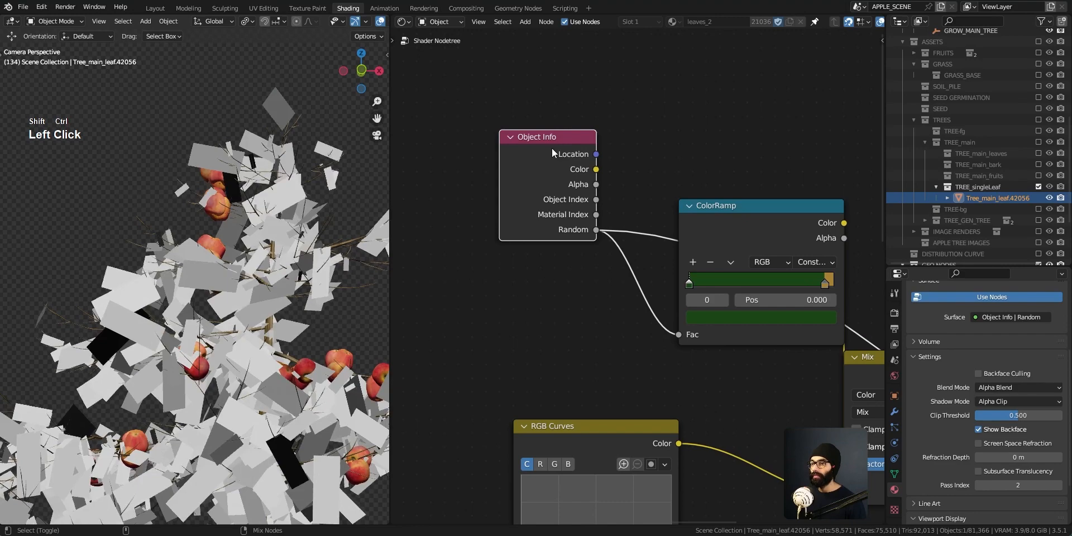
Examine the Random output's grey shades on the leaves from outside the camera, and return to a closer camera view.
{"action": "middle_click_drag", "start_coordinate": [263, 369], "coordinate": [254, 332]}
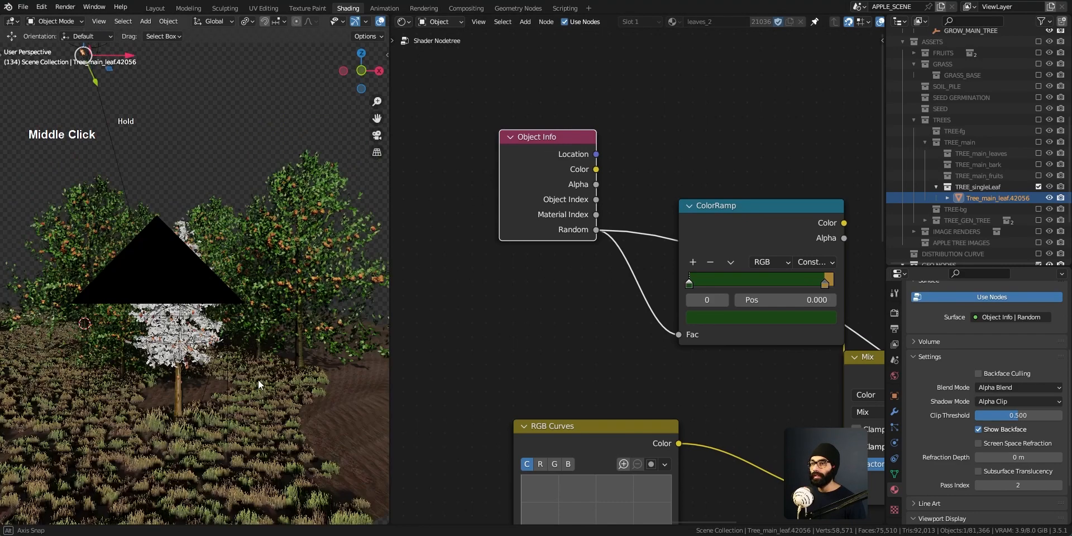
{"action": "key", "text": "grave"}
{"action": "left_click", "coordinate": [178, 372]}
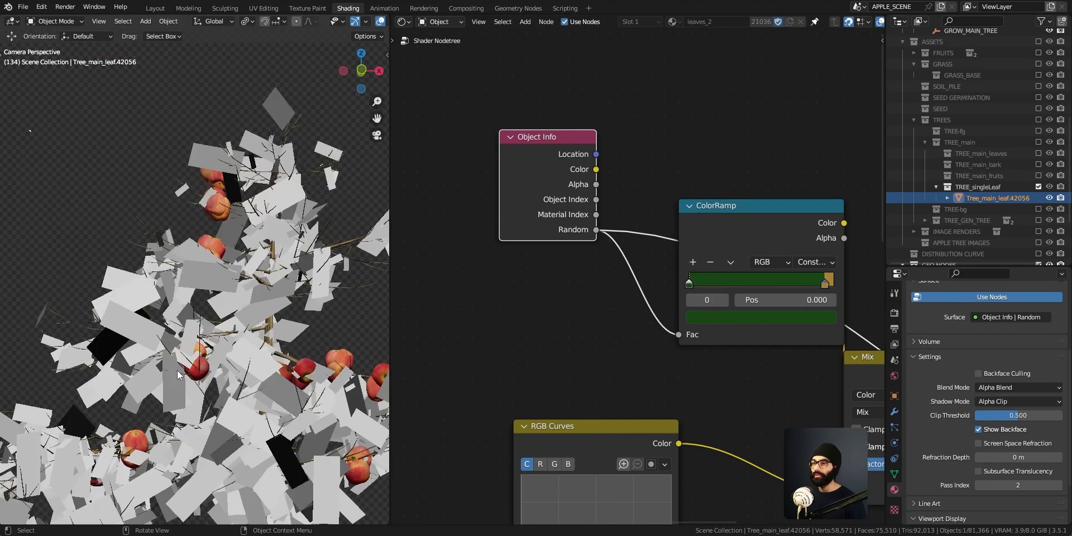
{"action": "middle_click_drag", "start_coordinate": [254, 228], "coordinate": [254, 159], "text": "ctrl"}
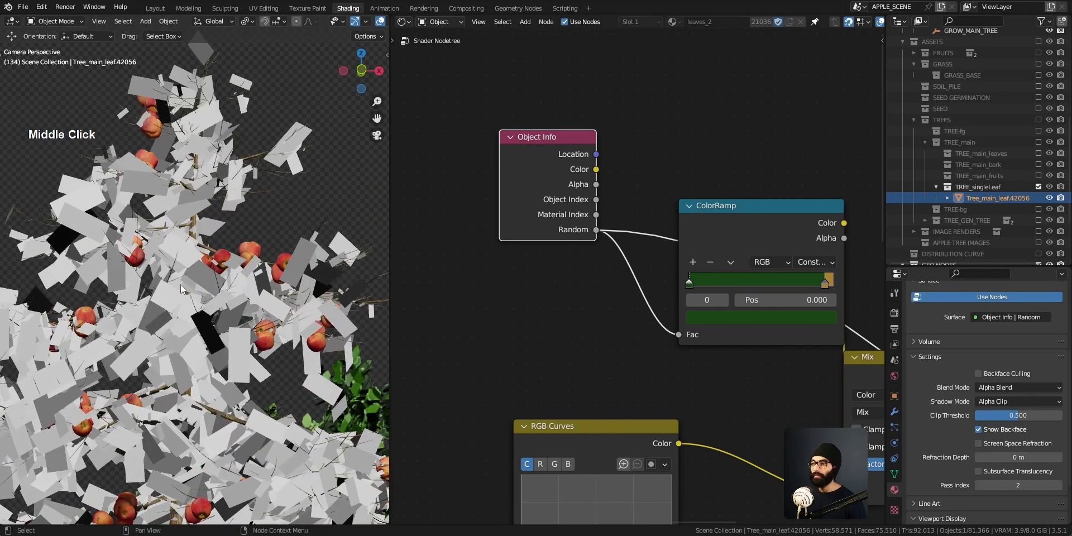
Preview the ColorRamp's Color output on the leaves and select the ramp's golden second stop.
{"action": "middle_click_drag", "start_coordinate": [743, 317], "coordinate": [732, 282], "text": "ctrl"}
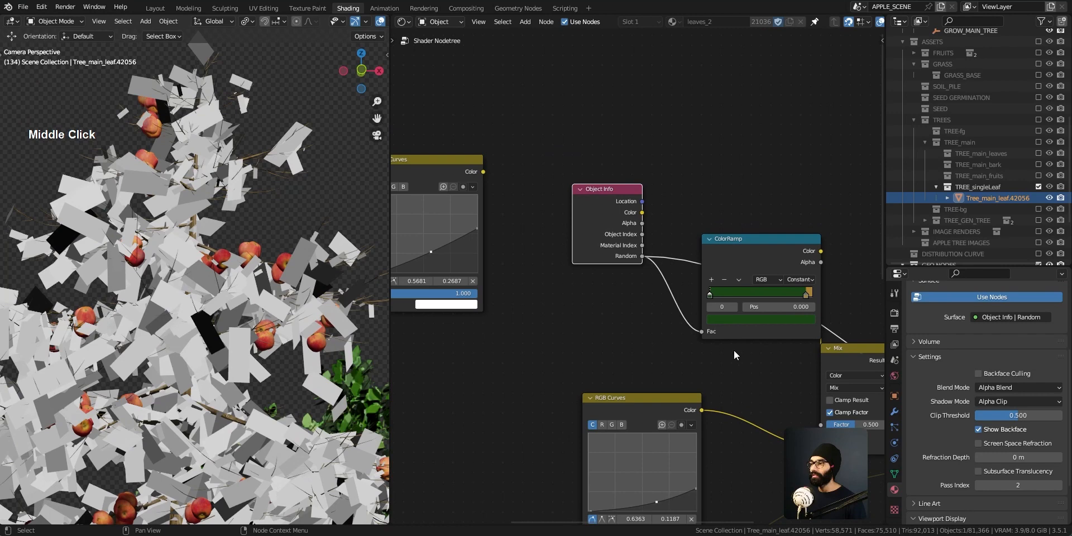
{"action": "middle_click_drag", "start_coordinate": [734, 350], "coordinate": [635, 275]}
{"action": "left_click", "coordinate": [636, 124], "text": "ctrl+shift"}
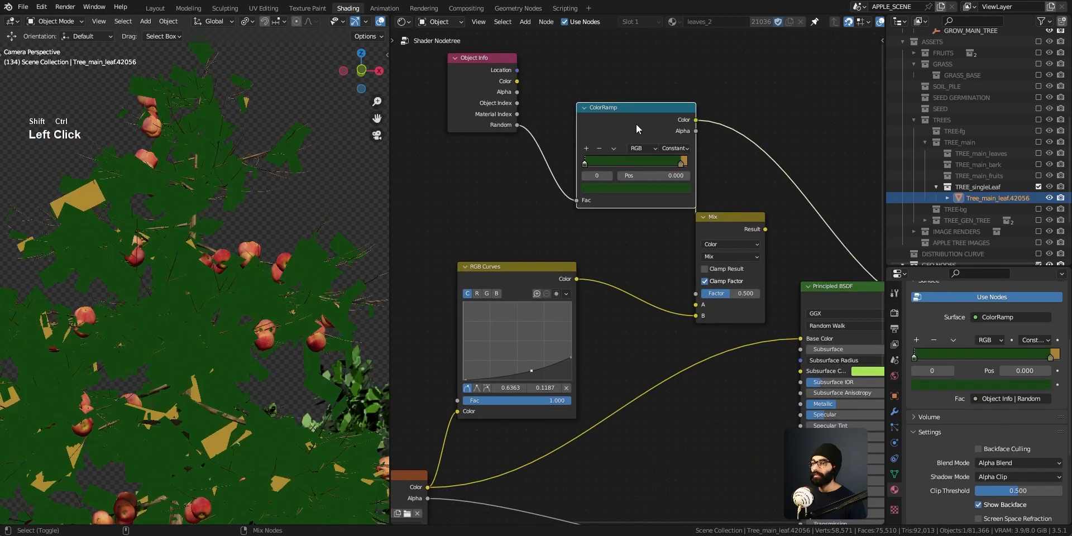
{"action": "middle_click_drag", "start_coordinate": [665, 149], "coordinate": [665, 197], "text": "ctrl"}
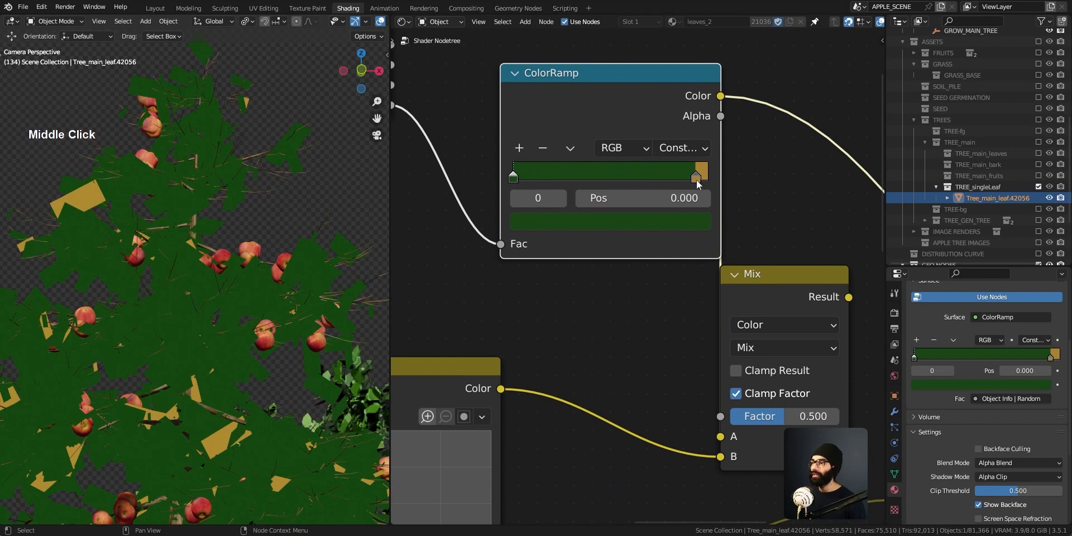
{"action": "left_click", "coordinate": [691, 153]}
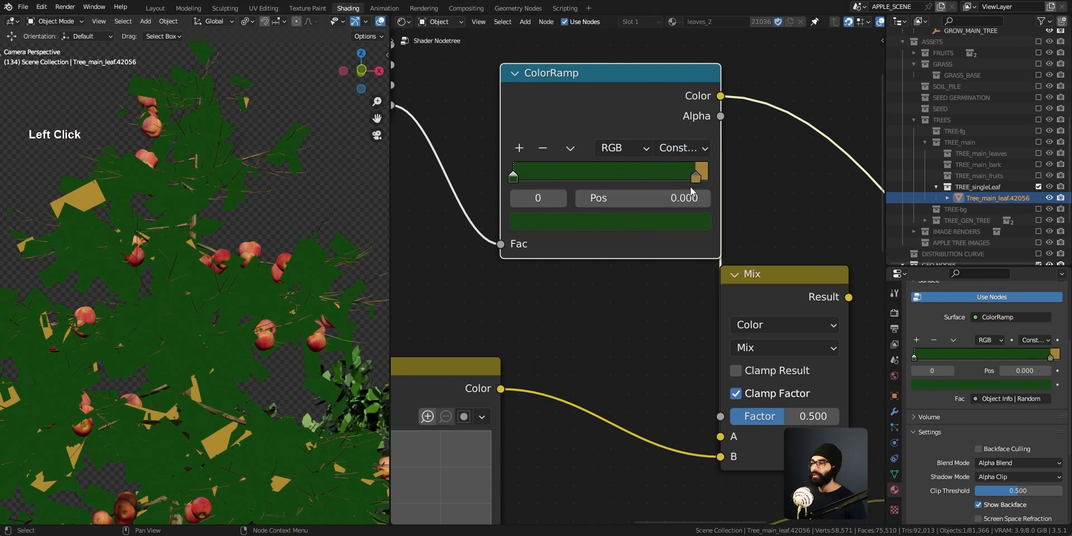
{"action": "left_click", "coordinate": [696, 180]}
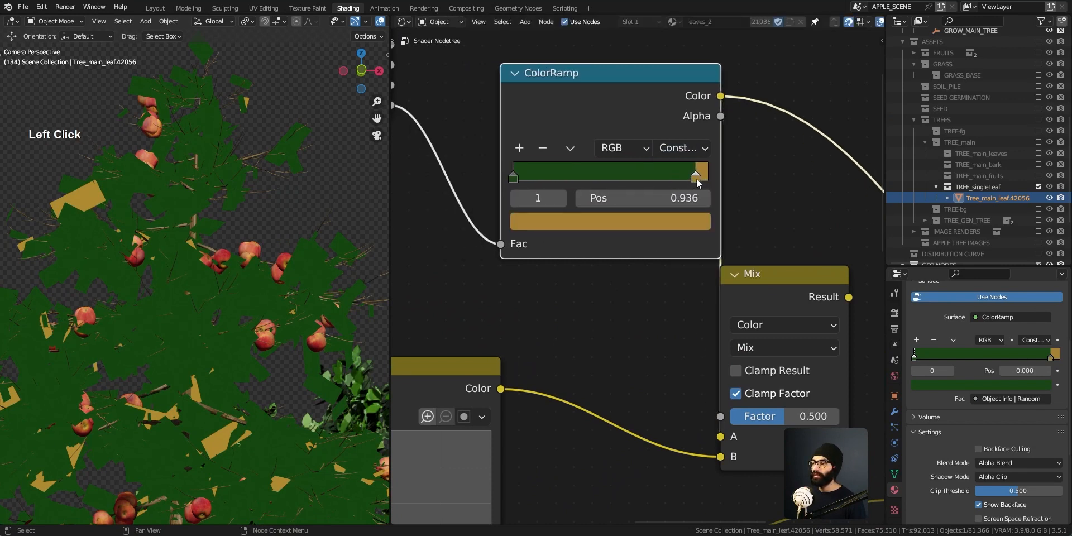
Try a blue third stop at about 0.609 on the ColorRamp, and undo it.
{"action": "mouse_move", "coordinate": [695, 180]}
{"action": "left_mouse_down"}
{"action": "mouse_move", "coordinate": [596, 180]}
{"action": "mouse_move", "coordinate": [679, 179]}
{"action": "left_mouse_up"}
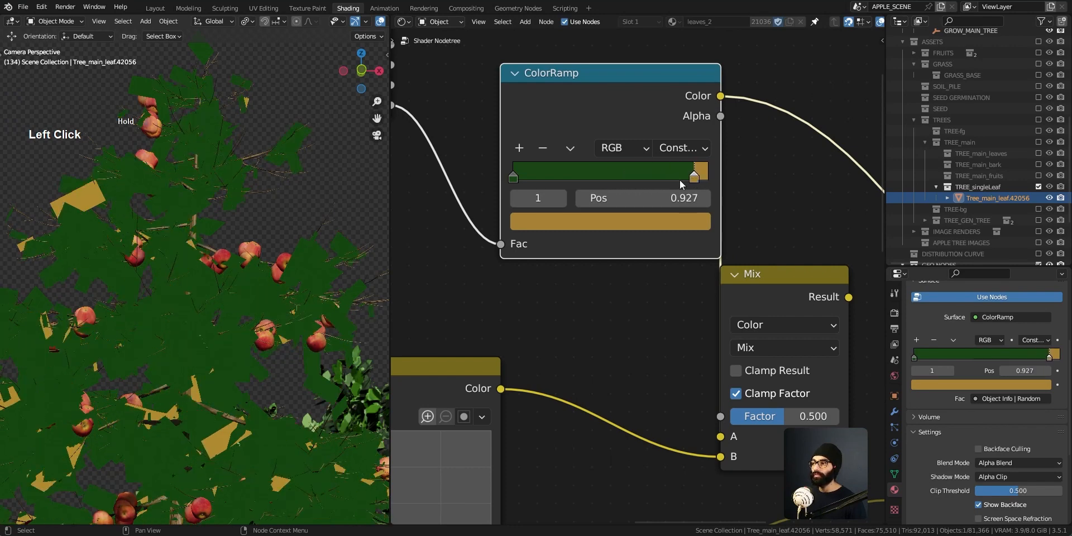
{"action": "left_click", "coordinate": [614, 178], "text": "ctrl"}
{"action": "left_click", "coordinate": [615, 221]}
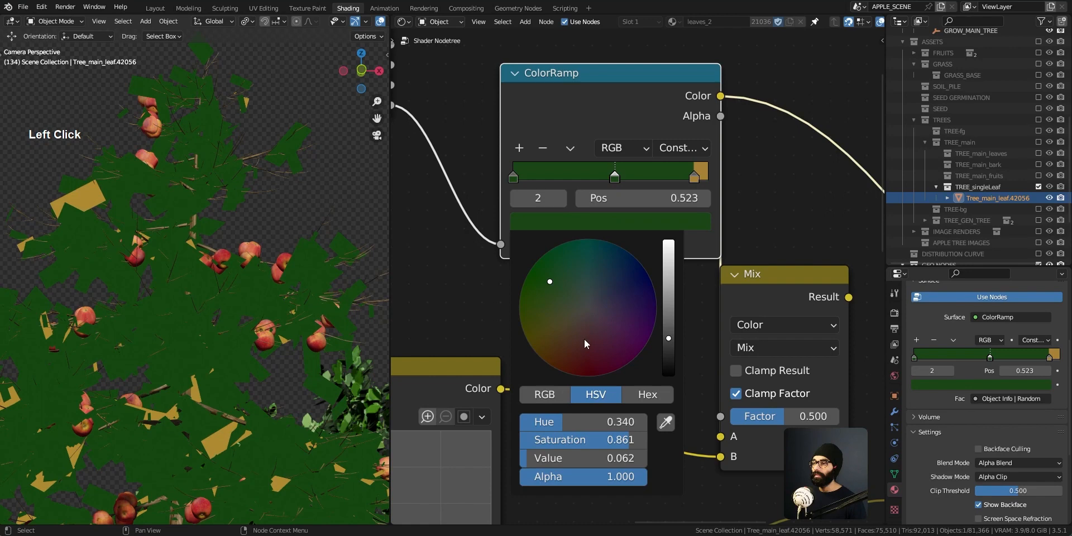
{"action": "left_click_drag", "start_coordinate": [550, 281], "coordinate": [618, 273]}
{"action": "mouse_move", "coordinate": [616, 179]}
{"action": "left_mouse_down"}
{"action": "mouse_move", "coordinate": [599, 178]}
{"action": "mouse_move", "coordinate": [632, 181]}
{"action": "left_mouse_up"}
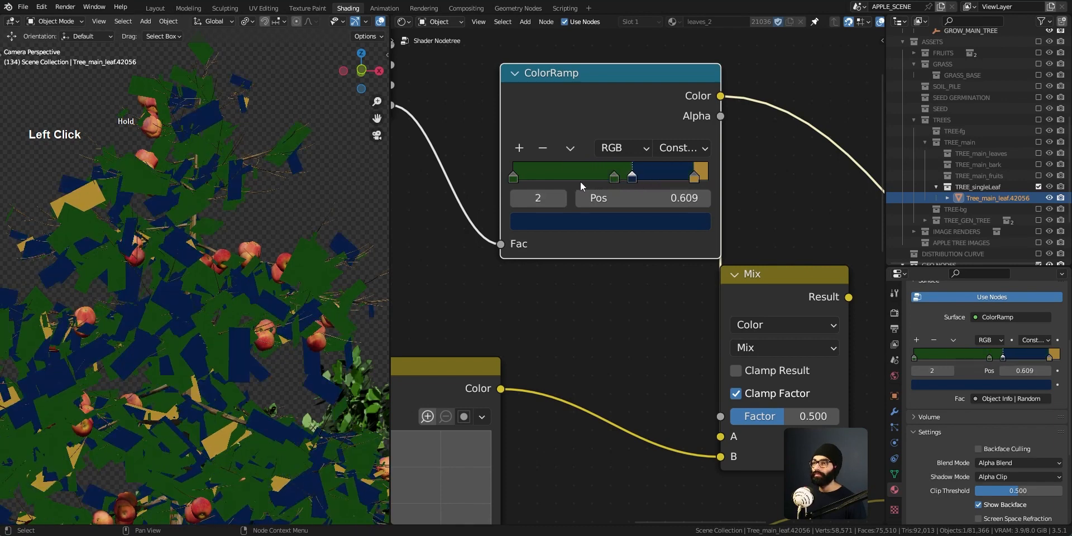
{"action": "key", "text": "ctrl+z"}
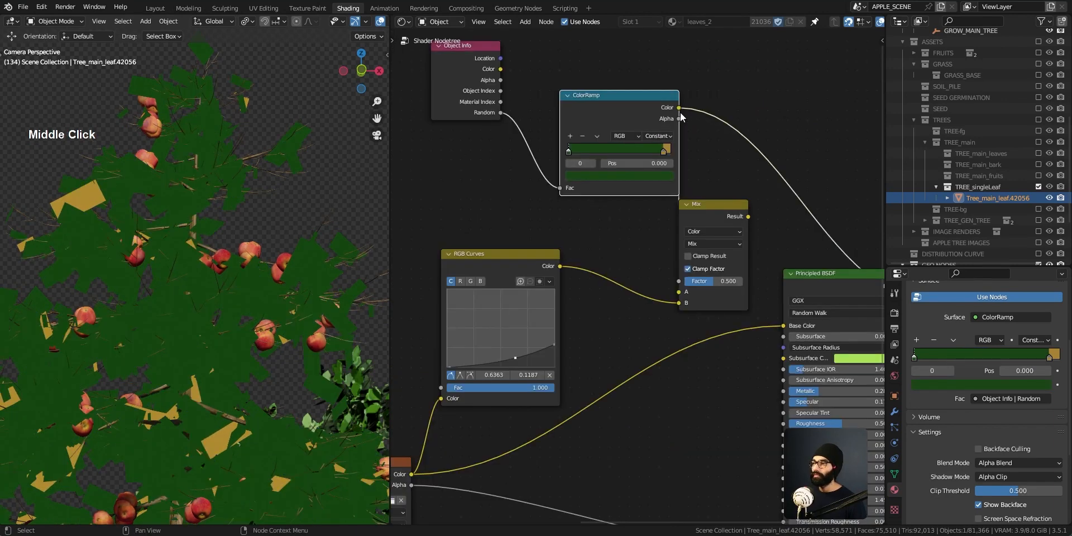
End the ColorRamp preview and connect the ColorRamp's Color output to the Mix node's A input.
{"action": "left_click_drag", "start_coordinate": [679, 108], "coordinate": [679, 195]}
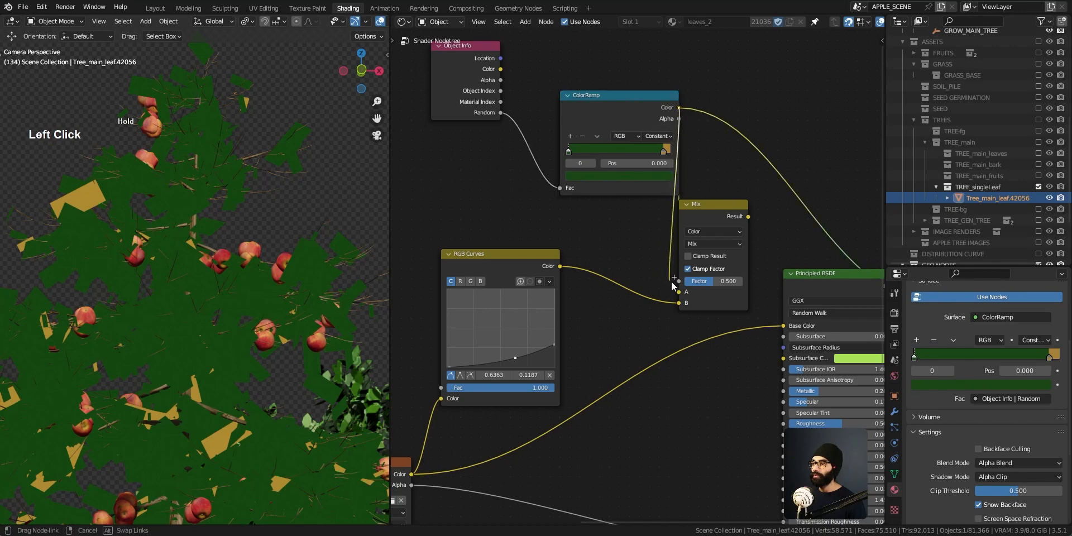
{"action": "left_click_drag", "start_coordinate": [649, 299], "coordinate": [637, 314]}
{"action": "left_click", "coordinate": [617, 102]}
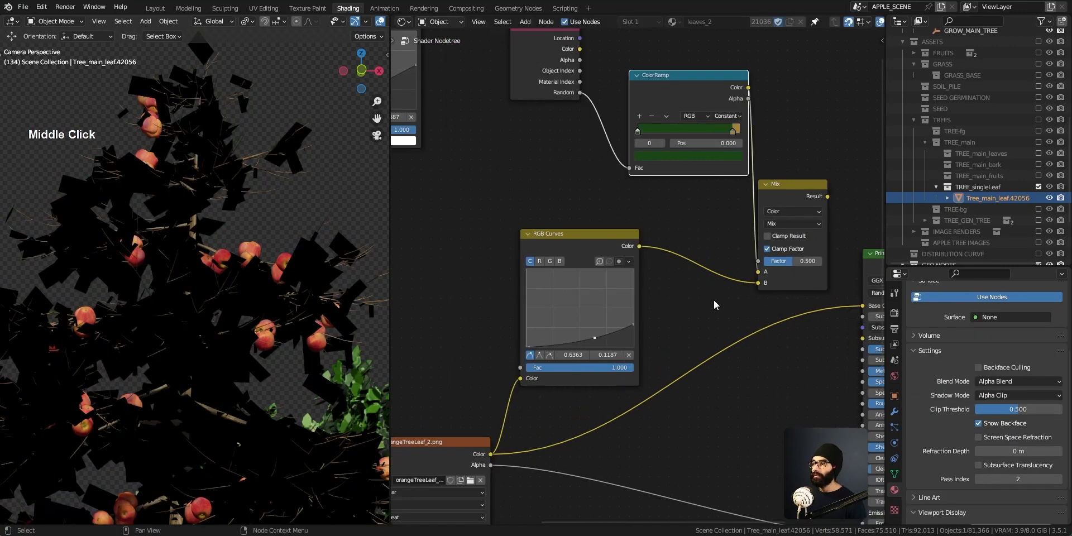
Feed the Mix result into the Principled BSDF's Base Color and reconnect the shader to the material output's Surface.
{"action": "middle_click_drag", "start_coordinate": [662, 343], "coordinate": [682, 258]}
{"action": "middle_click_drag", "start_coordinate": [416, 403], "coordinate": [519, 366]}
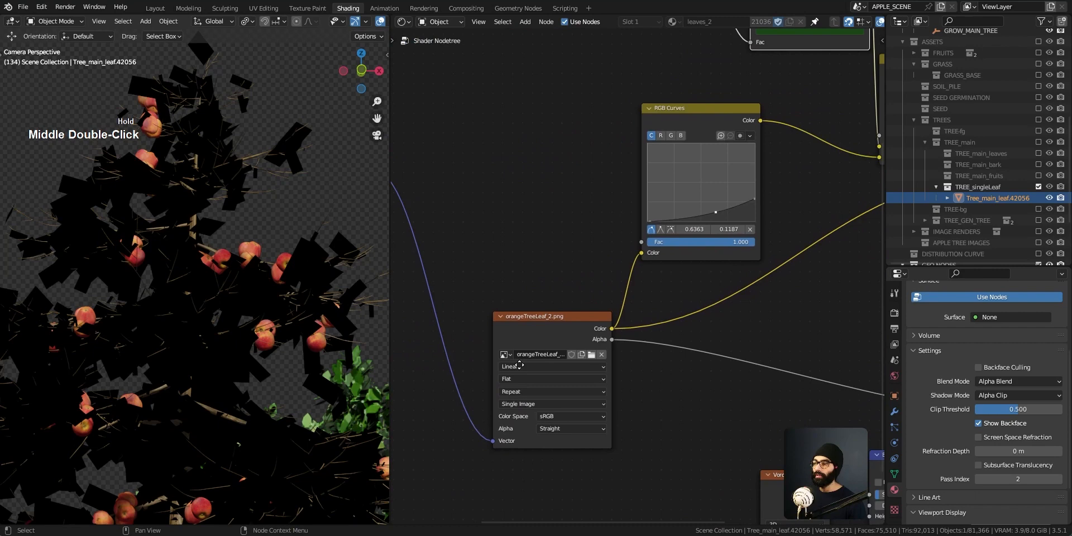
{"action": "middle_click_drag", "start_coordinate": [800, 264], "coordinate": [591, 359]}
{"action": "mouse_move", "coordinate": [588, 322]}
{"action": "middle_mouse_down"}
{"action": "mouse_move", "coordinate": [565, 311]}
{"action": "mouse_move", "coordinate": [587, 318]}
{"action": "middle_mouse_up"}
{"action": "left_click_drag", "start_coordinate": [693, 158], "coordinate": [728, 268]}
{"action": "middle_click_drag", "start_coordinate": [850, 243], "coordinate": [669, 251]}
{"action": "left_click_drag", "start_coordinate": [665, 236], "coordinate": [691, 248]}
Inspect the mixed leaf colours on the tree and move the ColorRamp's golden stop to 0.941.
{"action": "middle_click_drag", "start_coordinate": [151, 363], "coordinate": [200, 343], "text": "ctrl"}
{"action": "middle_click_drag", "start_coordinate": [701, 313], "coordinate": [955, 328]}
{"action": "middle_click_drag", "start_coordinate": [701, 364], "coordinate": [777, 409]}
{"action": "middle_click_drag", "start_coordinate": [271, 363], "coordinate": [226, 450], "text": "ctrl"}
{"action": "middle_click_drag", "start_coordinate": [288, 238], "coordinate": [290, 120], "text": "ctrl"}
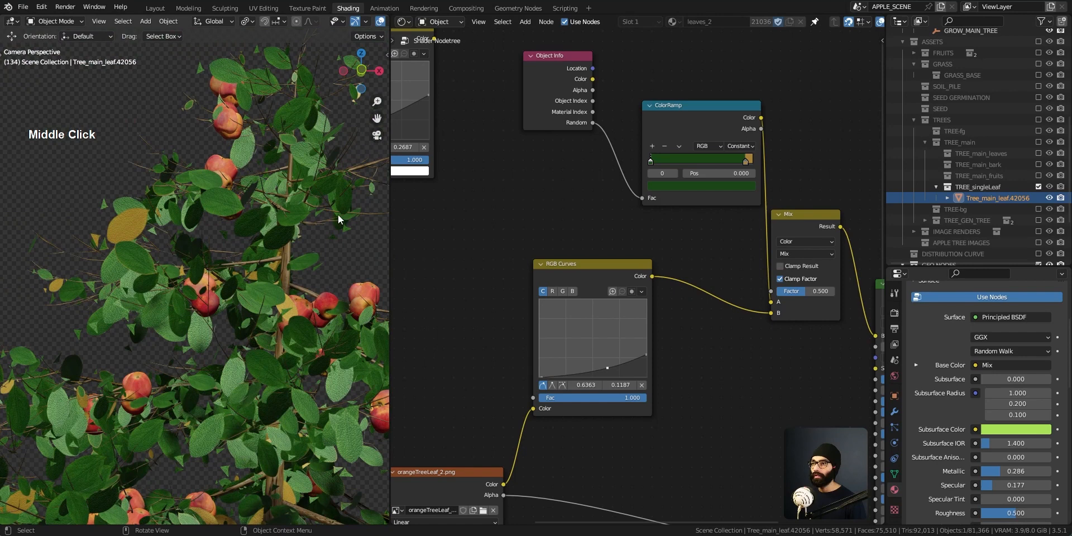
{"action": "middle_click_drag", "start_coordinate": [695, 268], "coordinate": [715, 223], "text": "ctrl"}
{"action": "mouse_move", "coordinate": [843, 129]}
{"action": "left_mouse_down"}
{"action": "mouse_move", "coordinate": [775, 132]}
{"action": "mouse_move", "coordinate": [828, 132]}
{"action": "left_mouse_up"}
{"action": "mouse_move", "coordinate": [246, 277]}
{"action": "middle_mouse_down", "text": "ctrl"}
{"action": "mouse_move", "coordinate": [272, 326]}
{"action": "mouse_move", "coordinate": [262, 280]}
{"action": "middle_mouse_up", "text": "ctrl"}
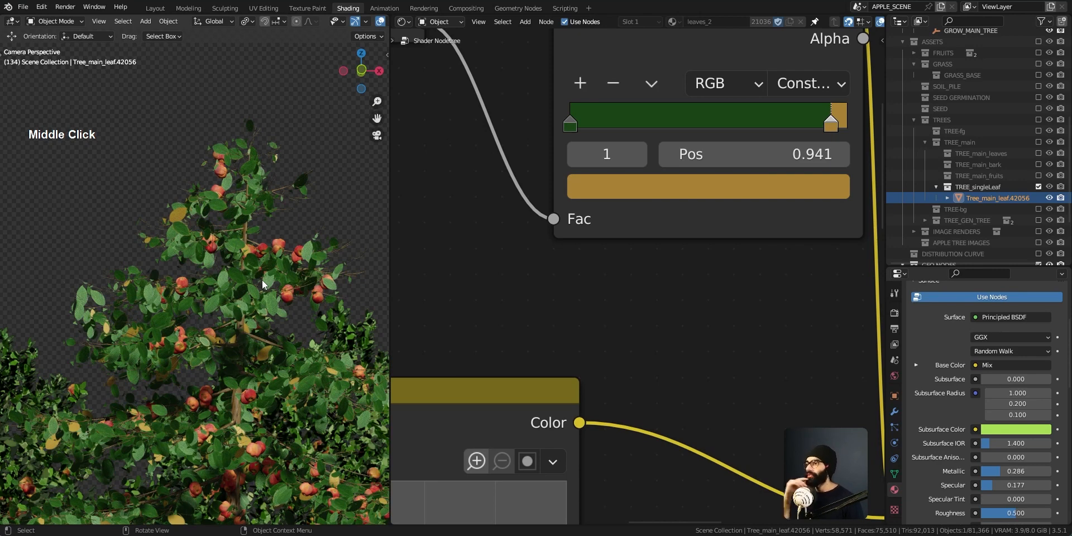
Review the Object Info node's outputs, pointing out Object Index above the connected Random output.
{"action": "scroll", "coordinate": [596, 208], "scroll_direction": "down", "scroll_amount": 4}
{"action": "middle_click_drag", "start_coordinate": [553, 136], "coordinate": [634, 337]}
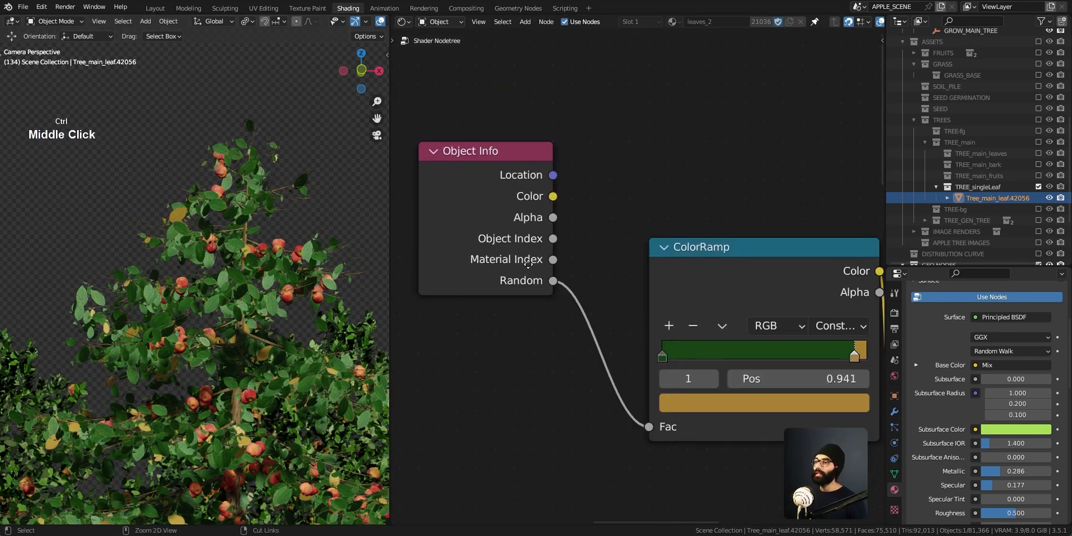
{"action": "middle_click_drag", "start_coordinate": [527, 263], "coordinate": [528, 252], "text": "ctrl"}
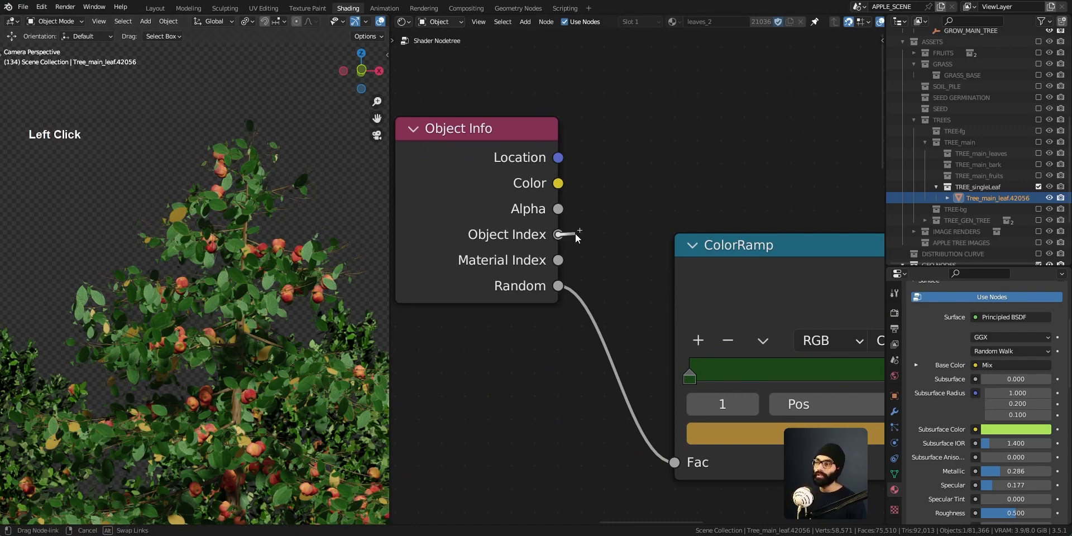
{"action": "left_click_drag", "start_coordinate": [556, 234], "coordinate": [559, 236]}
{"action": "left_click", "coordinate": [643, 220]}
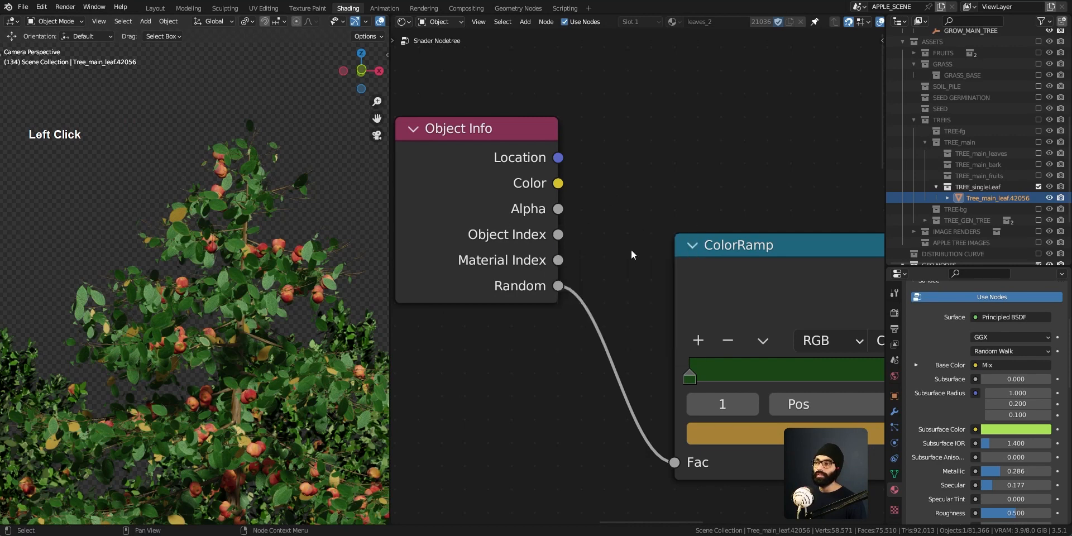
Try cutting the Bump node's Normal link to the Principled BSDF to compare the leaf surface close up, and undo the cut.
{"action": "middle_click_drag", "start_coordinate": [213, 297], "coordinate": [218, 407], "text": "ctrl"}
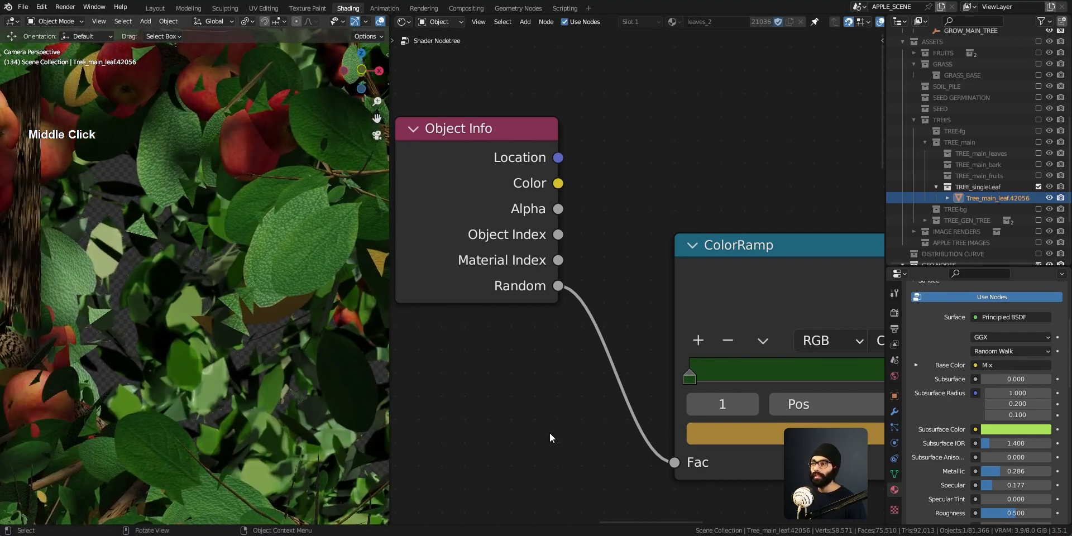
{"action": "middle_click_drag", "start_coordinate": [550, 433], "coordinate": [620, 299], "text": "ctrl"}
{"action": "middle_click_drag", "start_coordinate": [620, 299], "coordinate": [658, 72]}
{"action": "middle_click_drag", "start_coordinate": [828, 503], "coordinate": [582, 368]}
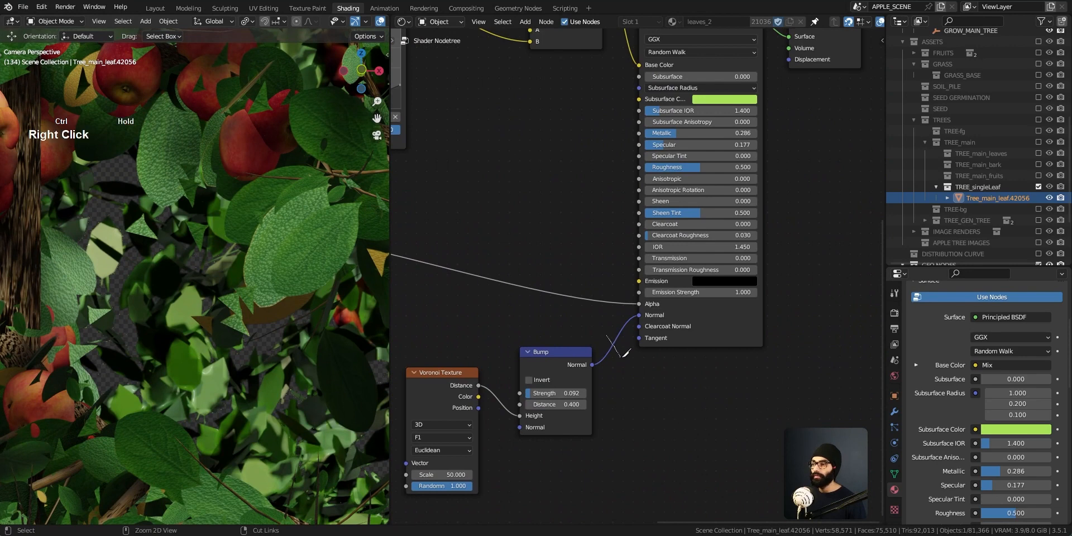
{"action": "right_click_drag", "start_coordinate": [626, 353], "coordinate": [621, 357], "text": "ctrl"}
{"action": "middle_click_drag", "start_coordinate": [306, 302], "coordinate": [282, 373], "text": "ctrl"}
{"action": "key", "text": "ctrl+z"}
Examine the Voronoi Texture and Bump nodes against the leaf surface, and bring the full orchard back into view.
{"action": "middle_click_drag", "start_coordinate": [629, 416], "coordinate": [334, 261], "text": "ctrl"}
{"action": "scroll", "coordinate": [574, 378], "scroll_direction": "up", "scroll_amount": 3}
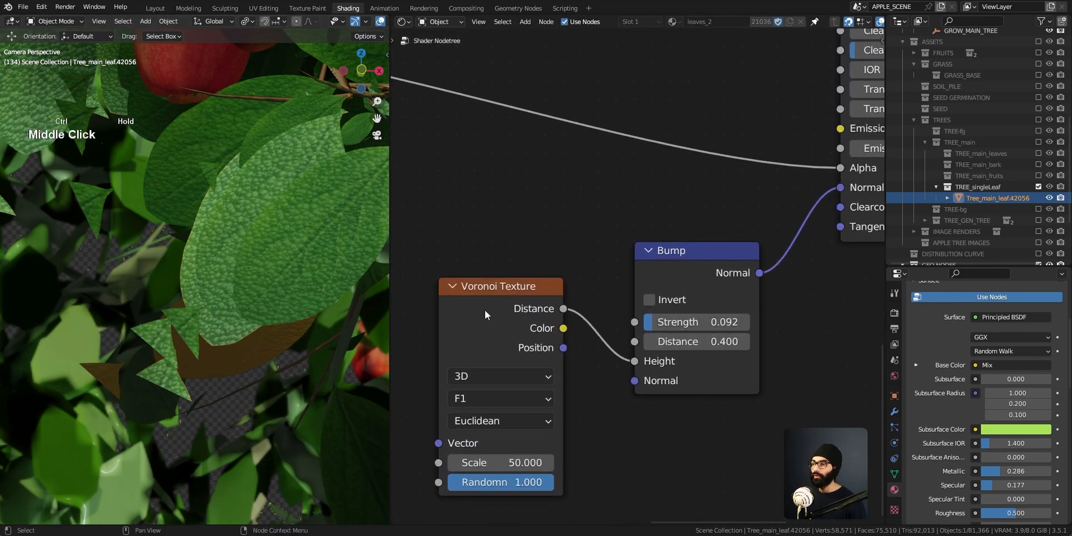
{"action": "middle_click_drag", "start_coordinate": [172, 345], "coordinate": [229, 297], "text": "ctrl"}
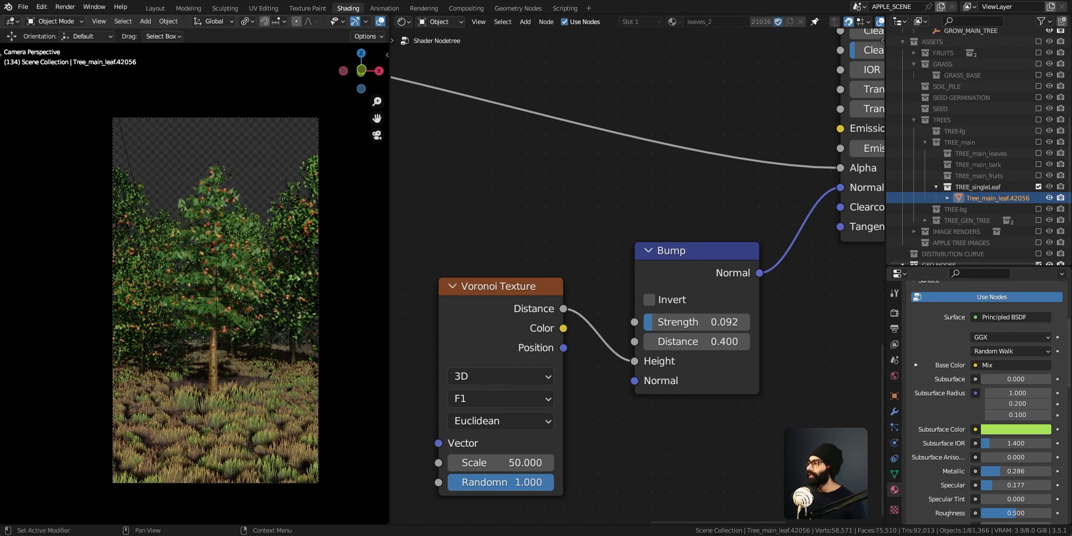
Switch to Premiere Pro with the SS_imliChutney sequence open.
{"action": "key", "text": "alt+Tab"}
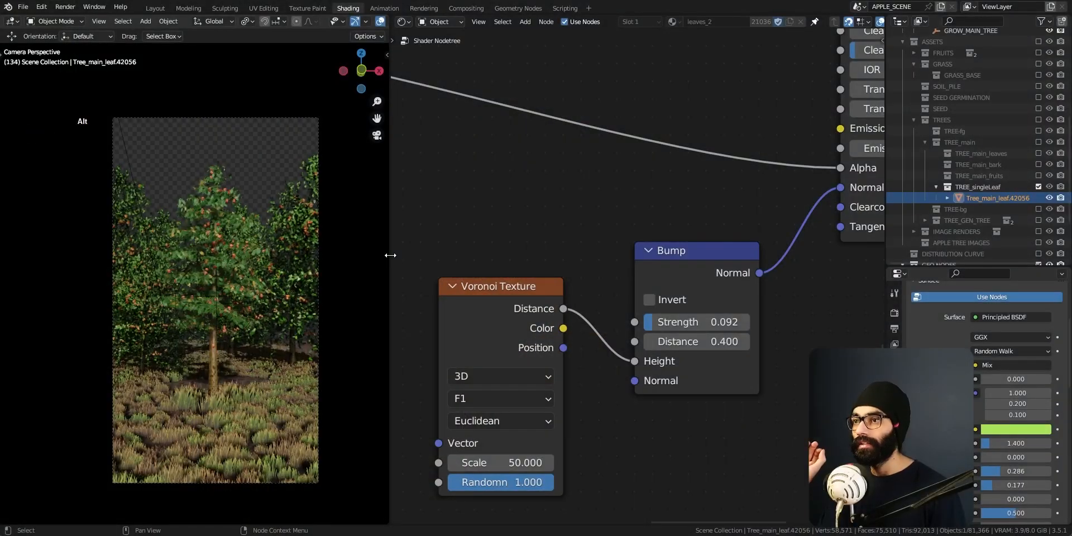
{"action": "key", "text": "alt+Tab"}
{"action": "key", "text": "Tab"}
{"action": "key", "text": "Tab"}
{"action": "key", "text": "Tab"}
{"action": "key", "text": "Tab"}
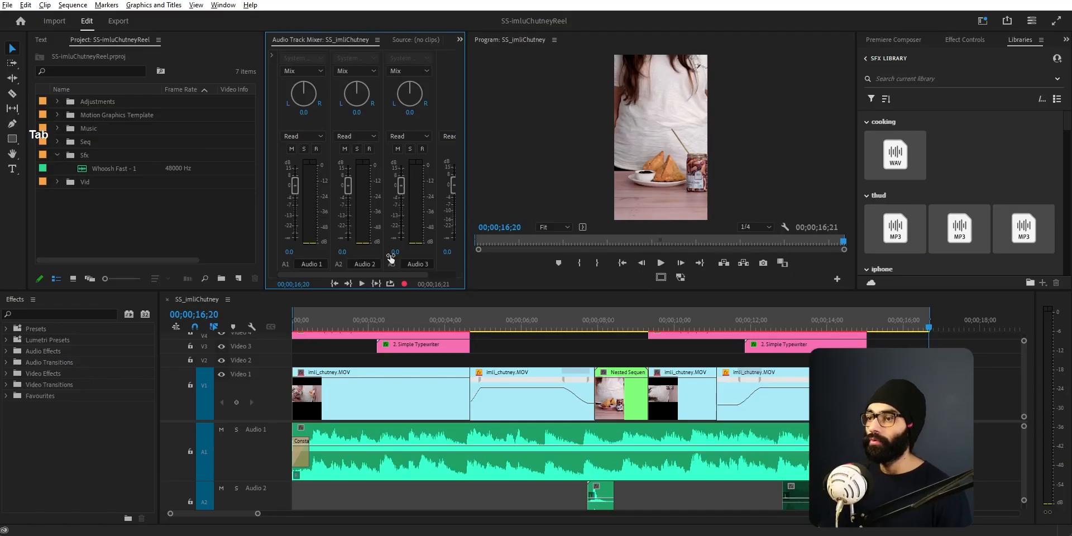
Mute the Audio 1 and Audio 2 tracks and place the playhead at 00;00;03;28.
{"action": "scroll", "coordinate": [265, 390], "scroll_direction": "up", "scroll_amount": 1}
{"action": "left_click_drag", "start_coordinate": [323, 327], "coordinate": [232, 441]}
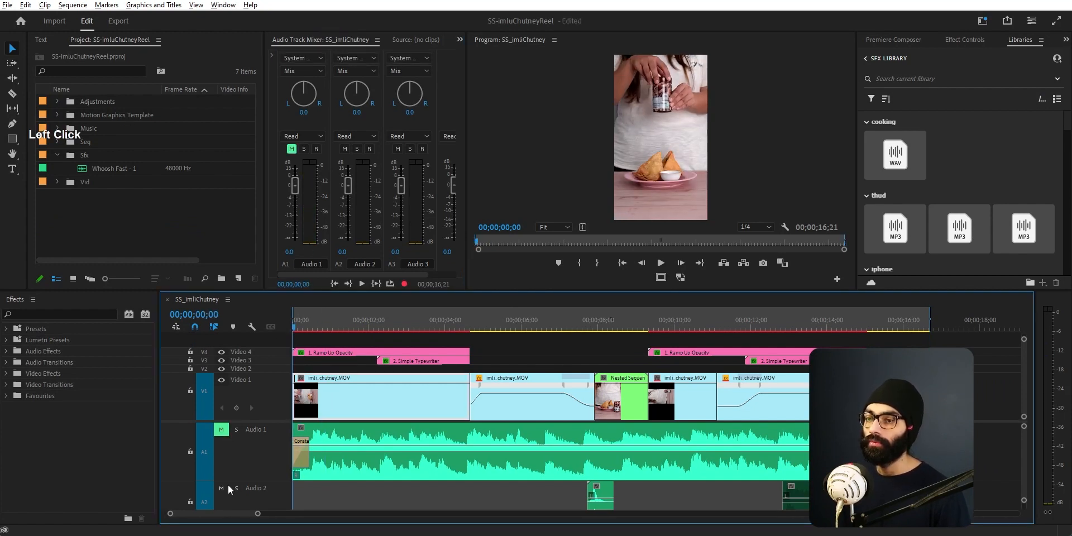
{"action": "left_click_drag", "start_coordinate": [301, 327], "coordinate": [442, 330]}
Show the first Ramp Up Opacity title in Essential Graphics, enlarge the preview, and expand the title's Design Controls.
{"action": "mouse_move", "coordinate": [625, 291]}
{"action": "left_mouse_down"}
{"action": "mouse_move", "coordinate": [620, 386]}
{"action": "mouse_move", "coordinate": [620, 287]}
{"action": "left_mouse_up"}
{"action": "scroll", "coordinate": [275, 348], "scroll_direction": "up", "scroll_amount": 3, "text": "alt"}
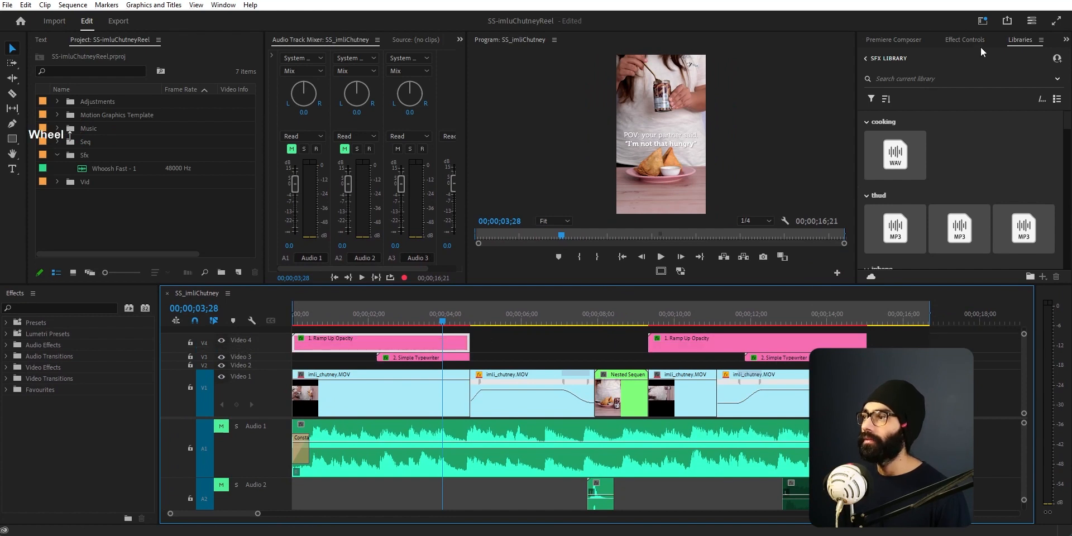
{"action": "left_click", "coordinate": [1066, 39]}
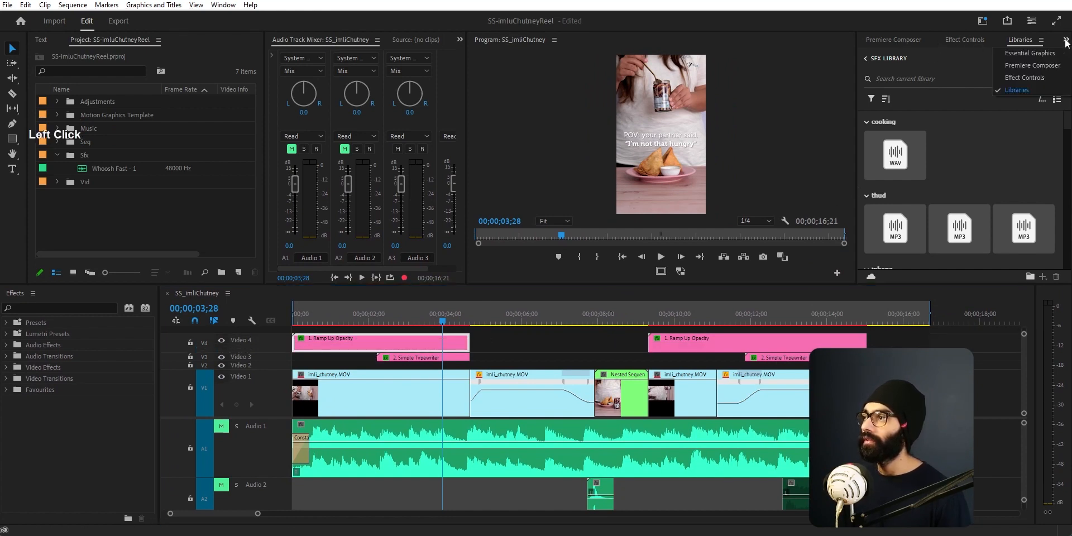
{"action": "left_click", "coordinate": [1022, 54]}
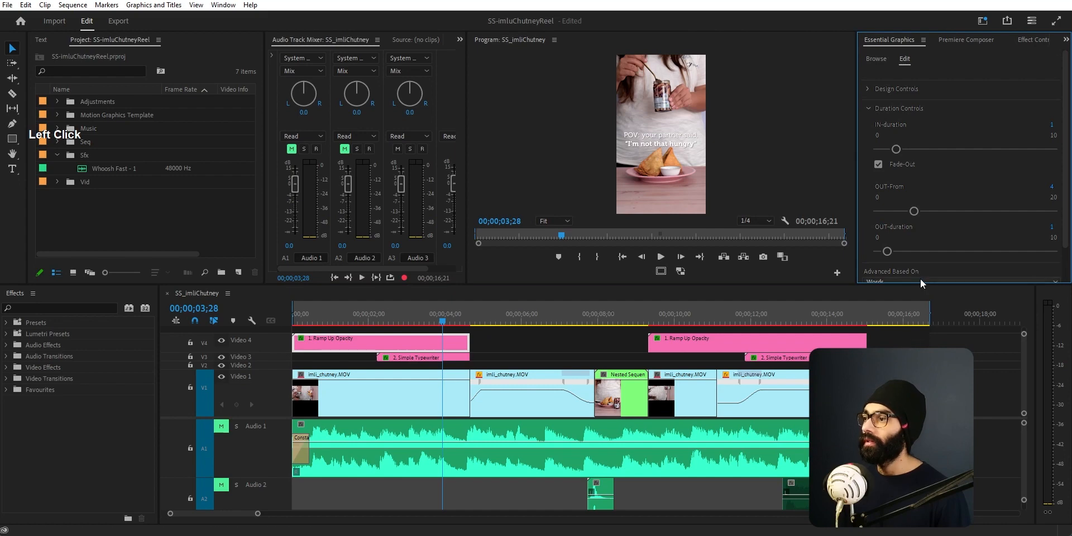
{"action": "left_click_drag", "start_coordinate": [921, 284], "coordinate": [921, 413]}
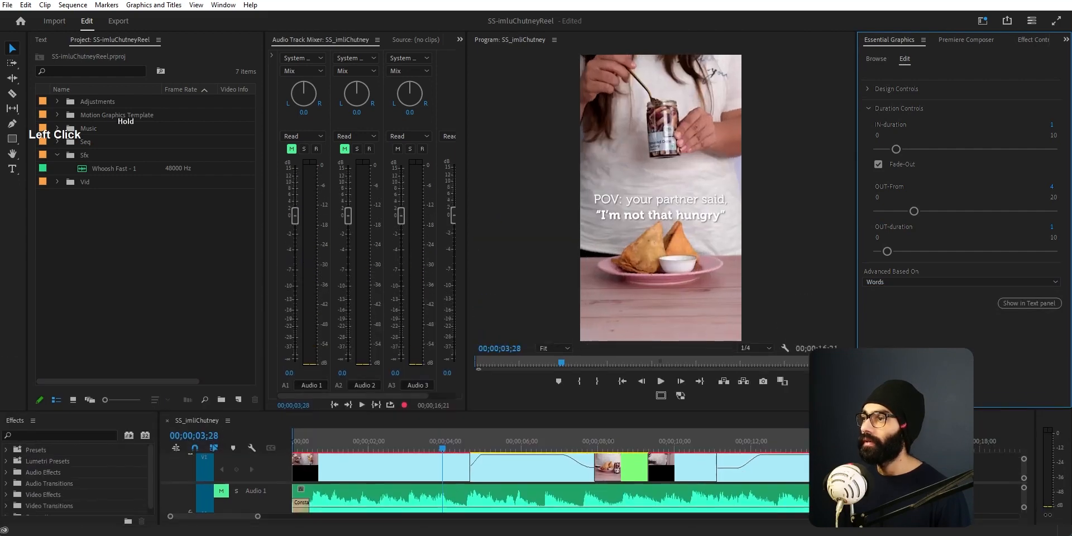
{"action": "left_click", "coordinate": [869, 89]}
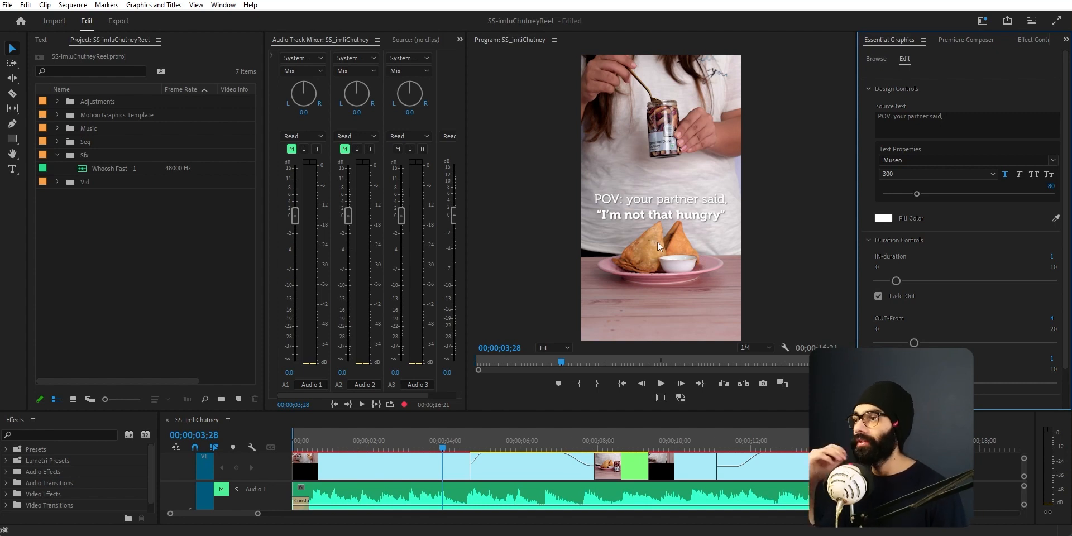
Try a different font weight for the title's source text, and undo the change.
{"action": "left_click", "coordinate": [928, 119]}
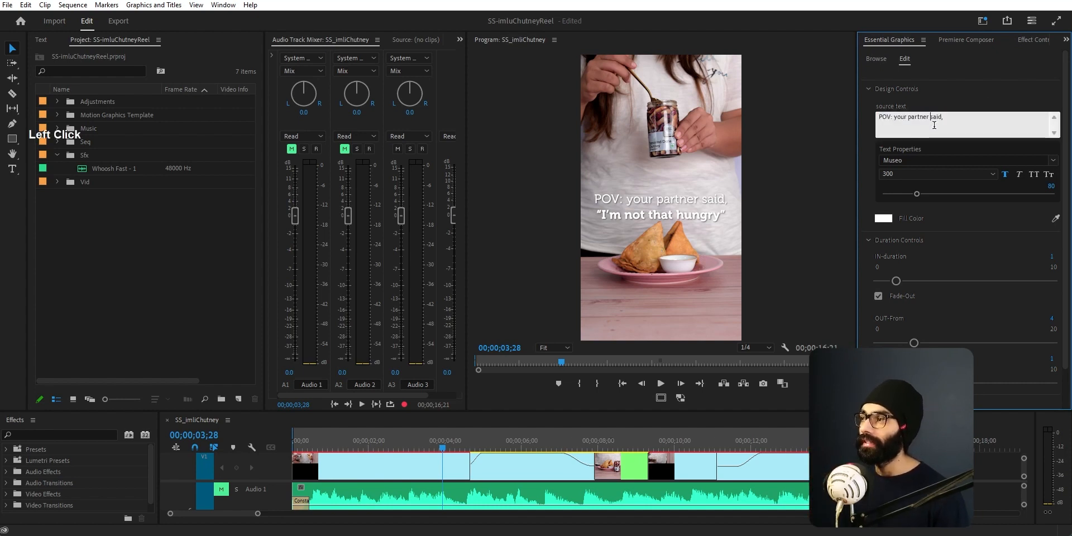
{"action": "left_click", "coordinate": [901, 176]}
{"action": "left_click", "coordinate": [902, 198]}
{"action": "key", "text": "ctrl+z"}
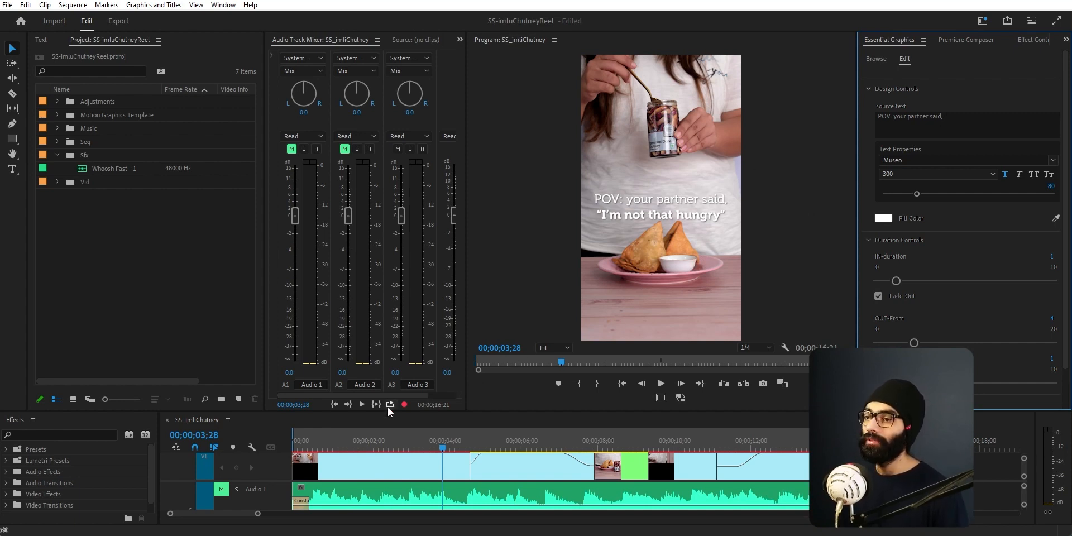
Scrub back through the opening title animation to 00;00;00;19 and reveal the title clips in the timeline.
{"action": "left_click_drag", "start_coordinate": [400, 410], "coordinate": [469, 267]}
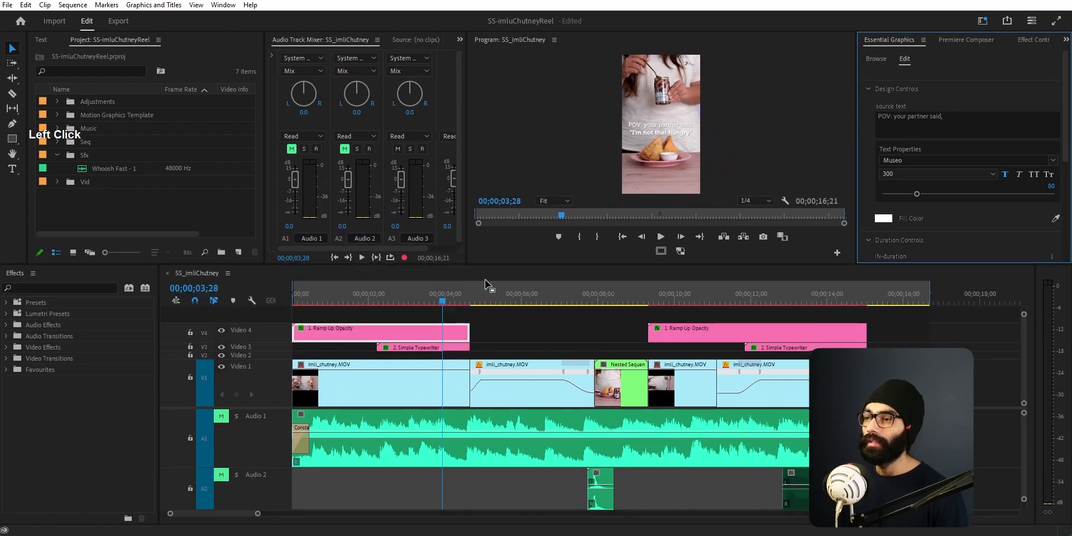
{"action": "left_click", "coordinate": [438, 347]}
{"action": "left_click_drag", "start_coordinate": [426, 299], "coordinate": [354, 317]}
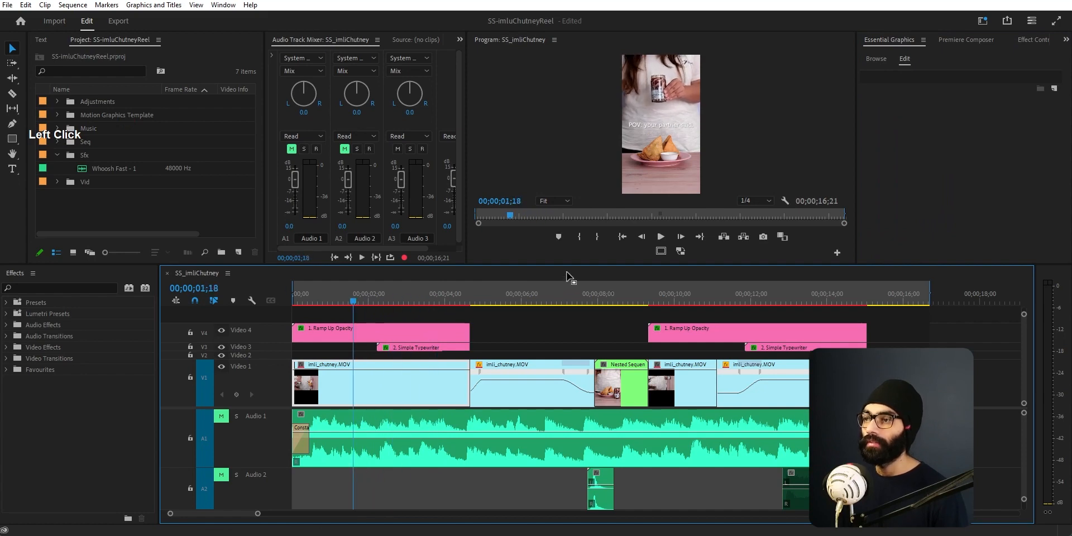
{"action": "left_click_drag", "start_coordinate": [571, 265], "coordinate": [520, 476]}
{"action": "left_click_drag", "start_coordinate": [510, 424], "coordinate": [489, 434]}
{"action": "left_click_drag", "start_coordinate": [488, 475], "coordinate": [511, 357]}
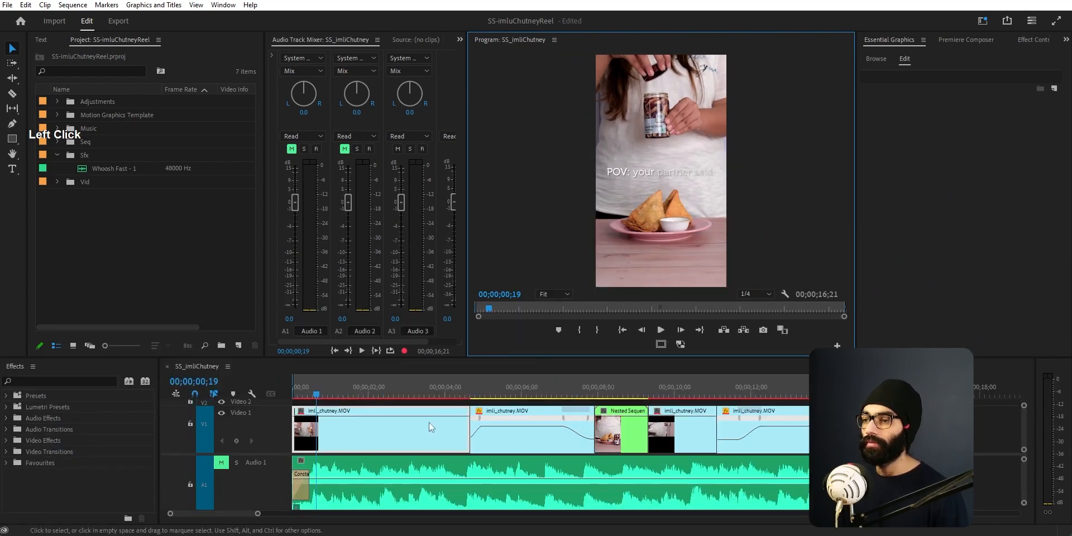
{"action": "scroll", "coordinate": [261, 436], "scroll_direction": "down", "scroll_amount": 5}
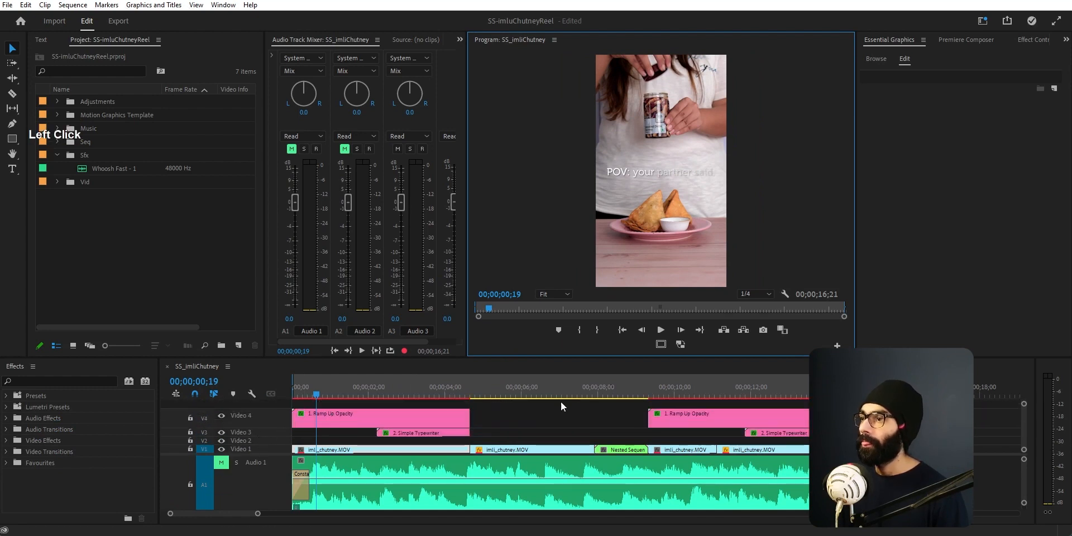
Select the first Ramp Up Opacity title, collapse its Design Controls and slightly shorten its IN-duration.
{"action": "left_click", "coordinate": [417, 419]}
{"action": "left_click_drag", "start_coordinate": [559, 357], "coordinate": [559, 466]}
{"action": "left_click", "coordinate": [868, 89]}
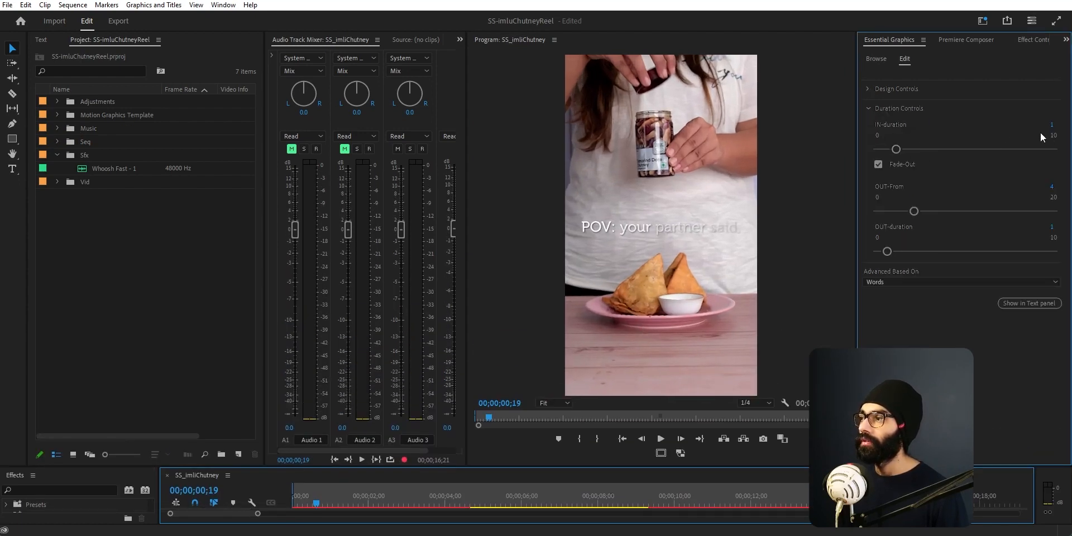
{"action": "left_click_drag", "start_coordinate": [899, 153], "coordinate": [892, 152]}
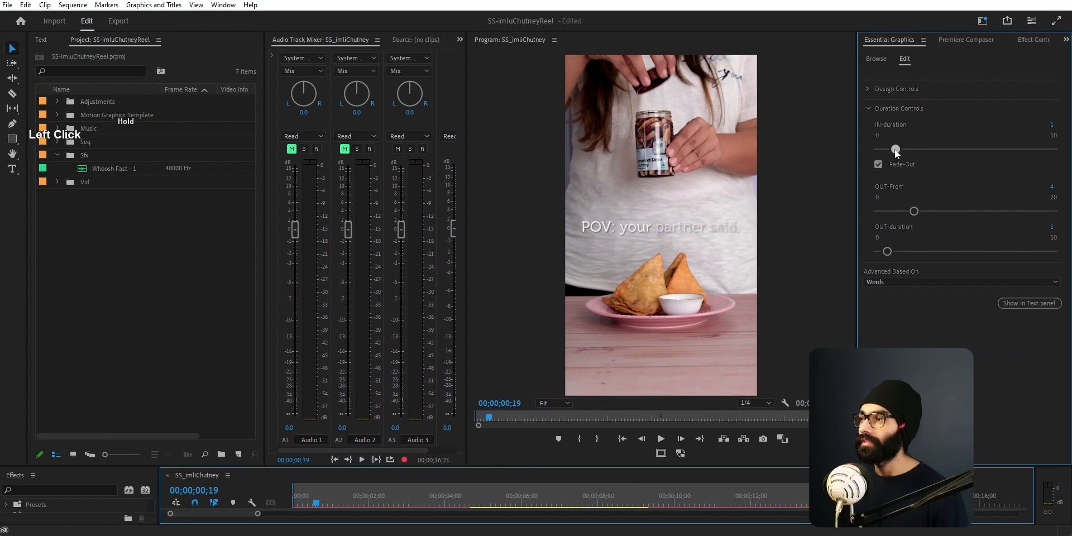
Base the title animation on Characters and scrub to 00;00;00;14 to preview it.
{"action": "left_click_drag", "start_coordinate": [321, 503], "coordinate": [447, 509]}
{"action": "left_click", "coordinate": [950, 281]}
{"action": "left_click", "coordinate": [891, 292]}
{"action": "left_click_drag", "start_coordinate": [433, 500], "coordinate": [308, 505]}
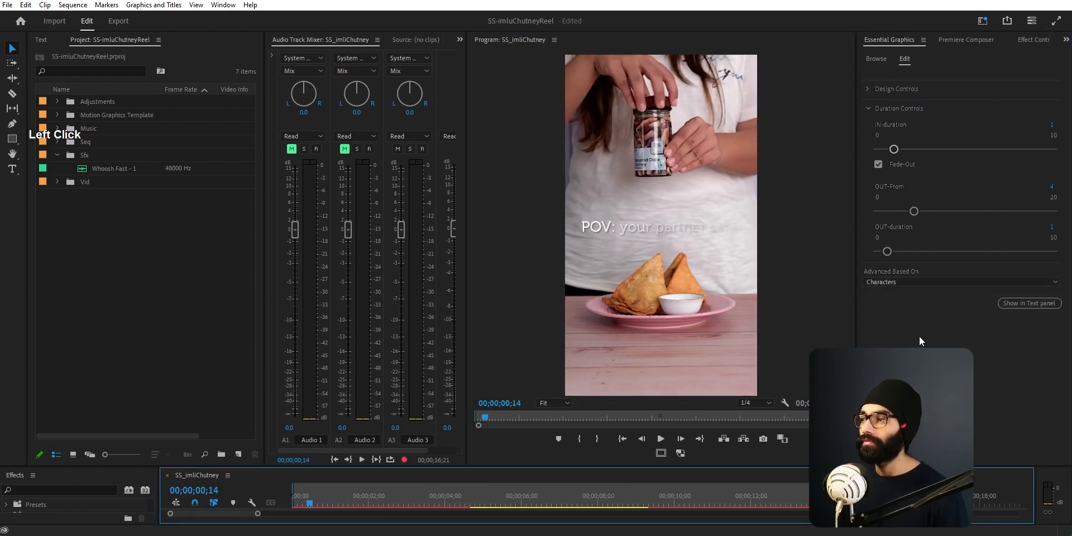
Base the title animation on Lines and play the opening title.
{"action": "left_click", "coordinate": [919, 281]}
{"action": "left_click", "coordinate": [916, 328]}
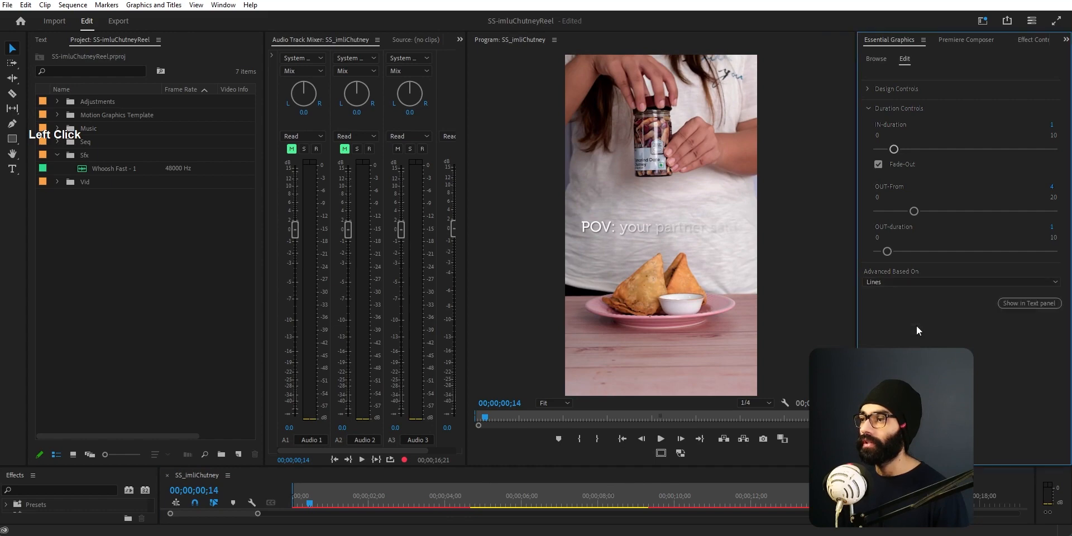
{"action": "left_click", "coordinate": [374, 507]}
{"action": "key", "text": "space"}
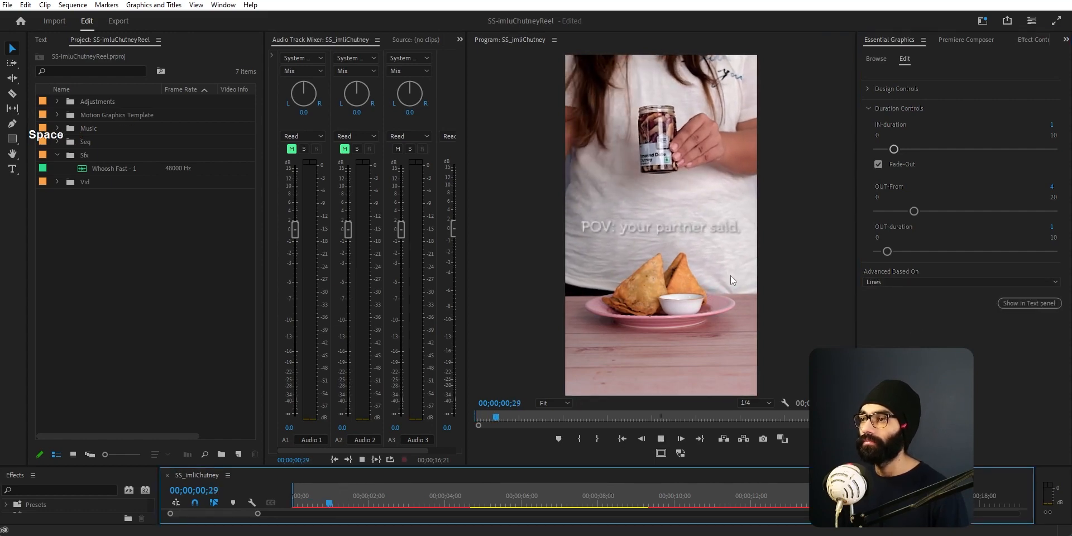
Select the first Simple Typewriter title, collapse its Design Controls and move the playhead to the title's start at 00;00;02;07.
{"action": "left_click_drag", "start_coordinate": [641, 465], "coordinate": [641, 352]}
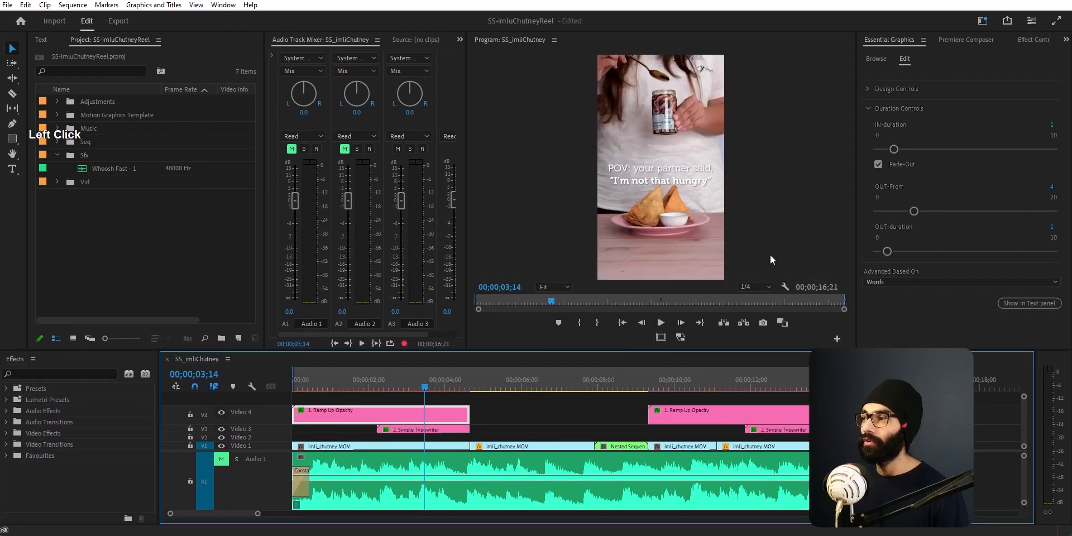
{"action": "left_click", "coordinate": [400, 429]}
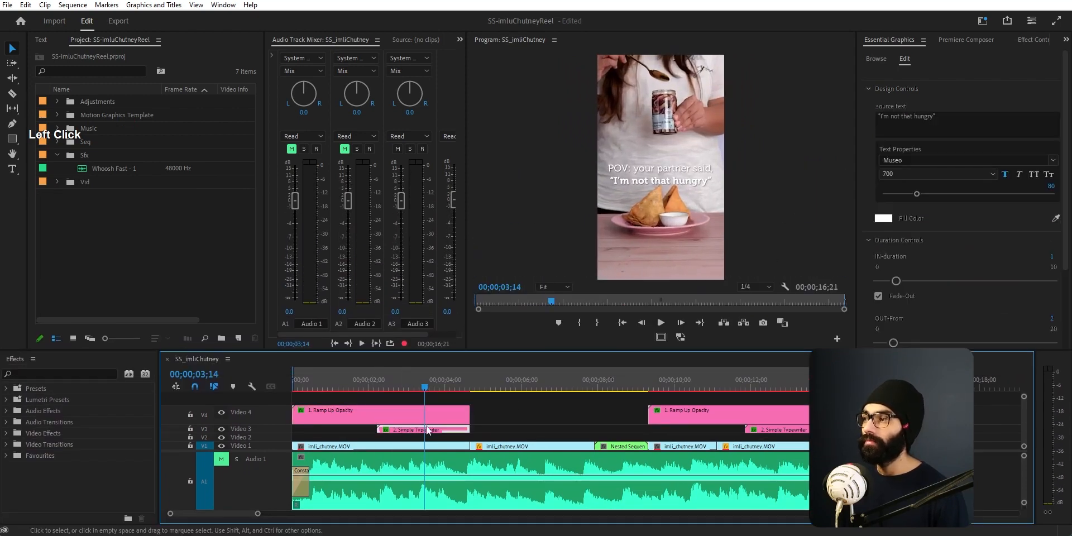
{"action": "left_click", "coordinate": [868, 89]}
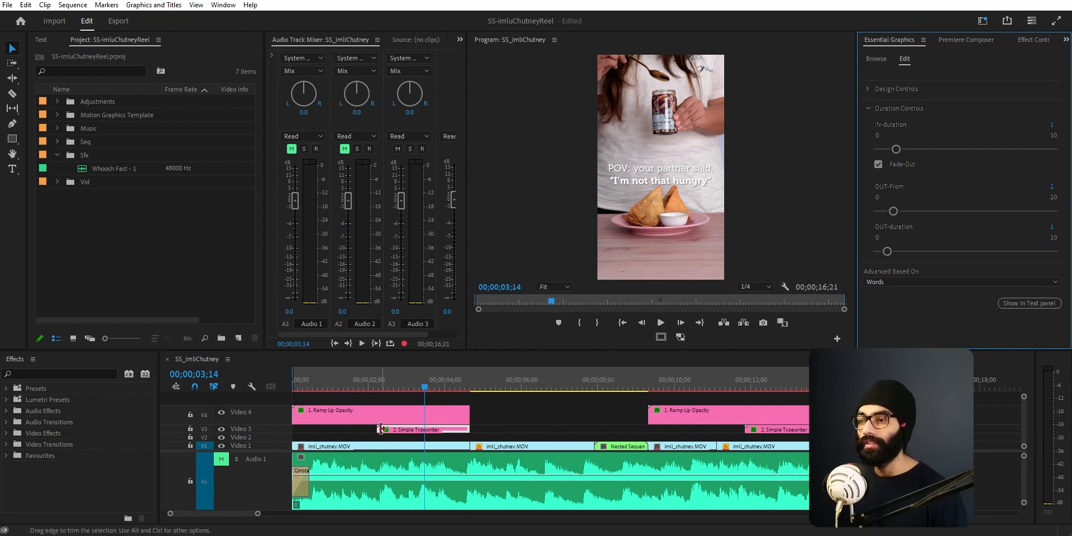
{"action": "mouse_move", "coordinate": [389, 383]}
{"action": "left_mouse_down"}
{"action": "mouse_move", "coordinate": [400, 384]}
{"action": "mouse_move", "coordinate": [377, 385]}
{"action": "left_mouse_up"}
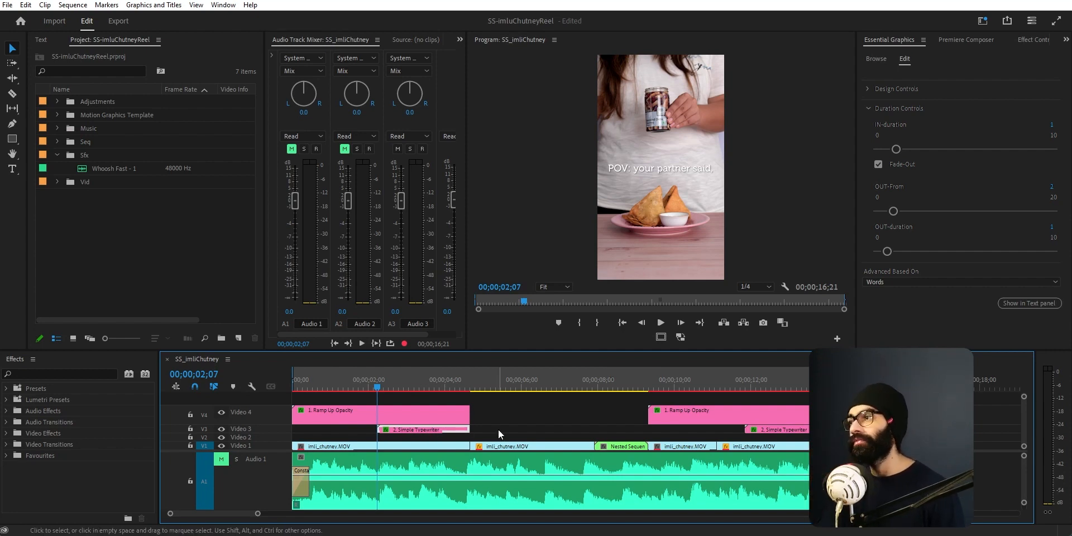
Return the playhead to 00;00;00;00 and extend the first Simple Typewriter title back to the sequence start, beneath the Ramp Up Opacity title.
{"action": "left_click", "coordinate": [358, 412]}
{"action": "left_click_drag", "start_coordinate": [368, 376], "coordinate": [273, 400]}
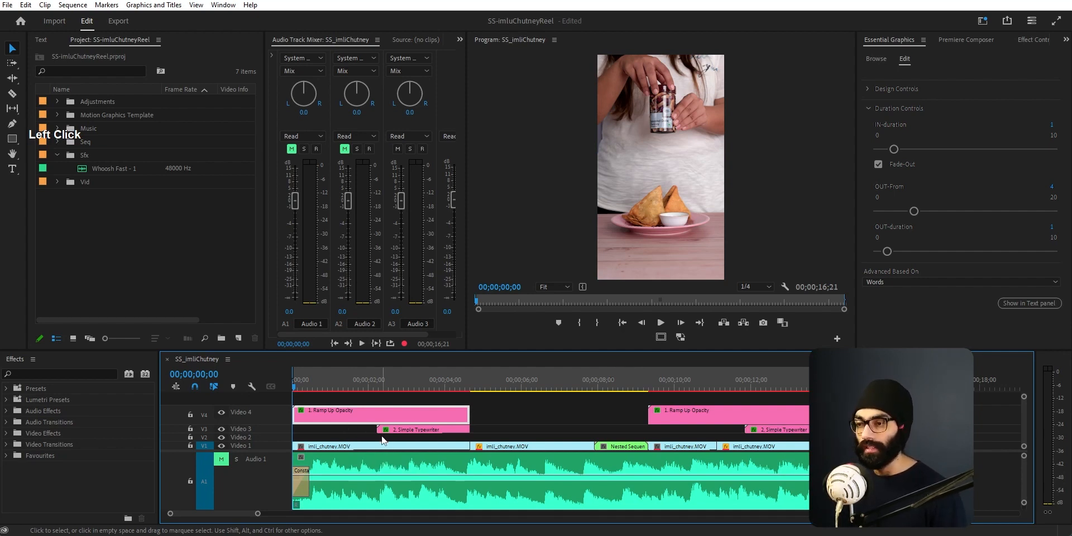
{"action": "scroll", "coordinate": [263, 432], "scroll_direction": "up", "scroll_amount": 2, "text": "alt"}
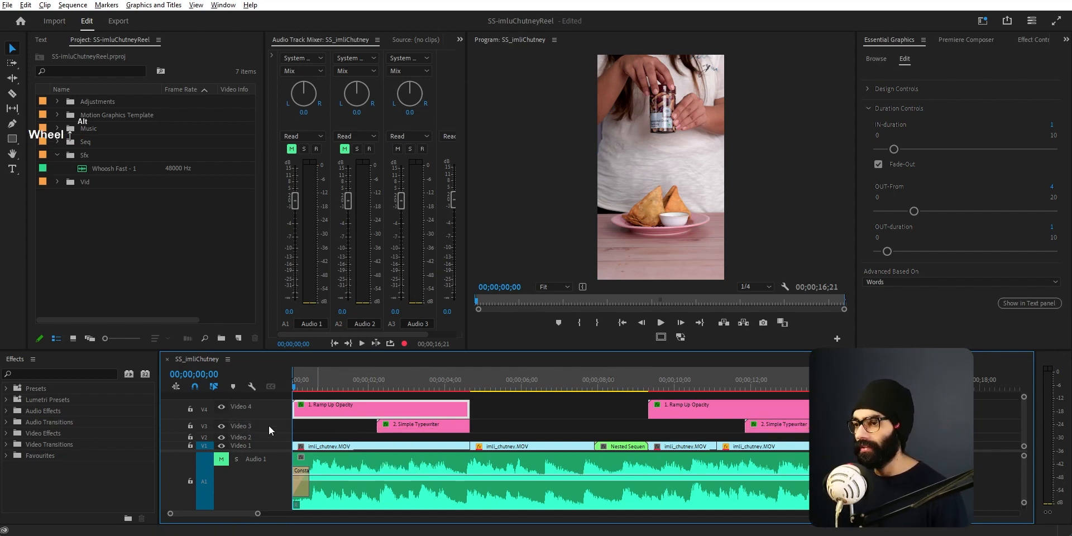
{"action": "left_click_drag", "start_coordinate": [389, 429], "coordinate": [464, 428]}
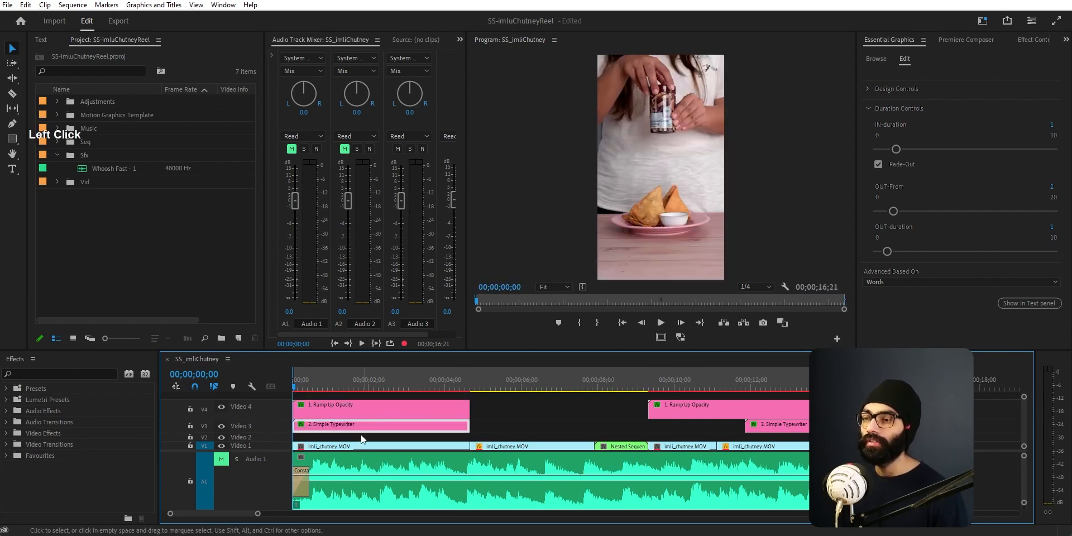
Scrub to 00;00;01;27 and on to 00;00;04;00 to compare how the two overlapping opening titles animate in and out.
{"action": "left_click_drag", "start_coordinate": [312, 386], "coordinate": [365, 386]}
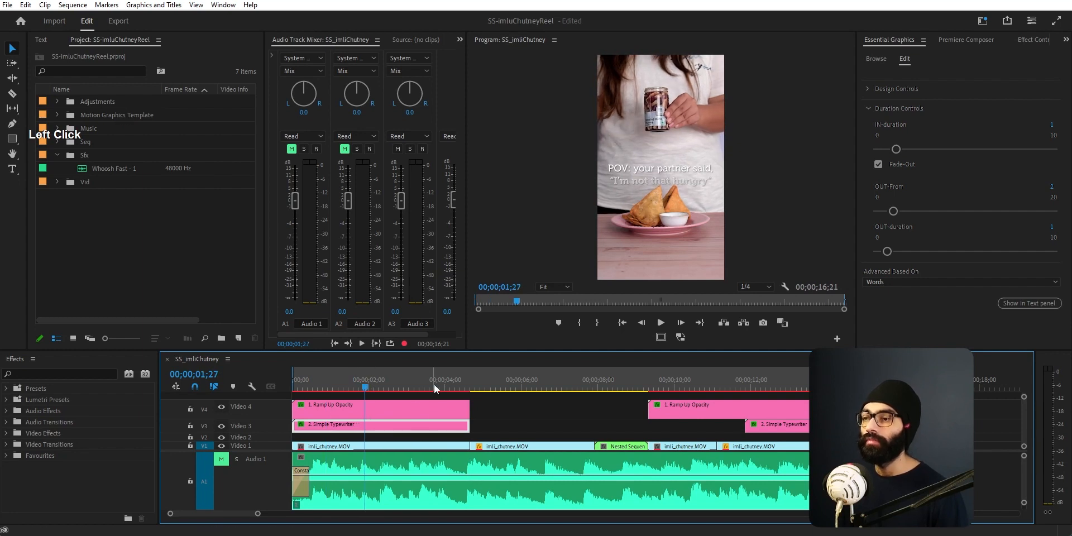
{"action": "left_click", "coordinate": [426, 416]}
{"action": "left_click", "coordinate": [424, 425]}
{"action": "left_click", "coordinate": [427, 412]}
{"action": "left_click_drag", "start_coordinate": [432, 385], "coordinate": [447, 387]}
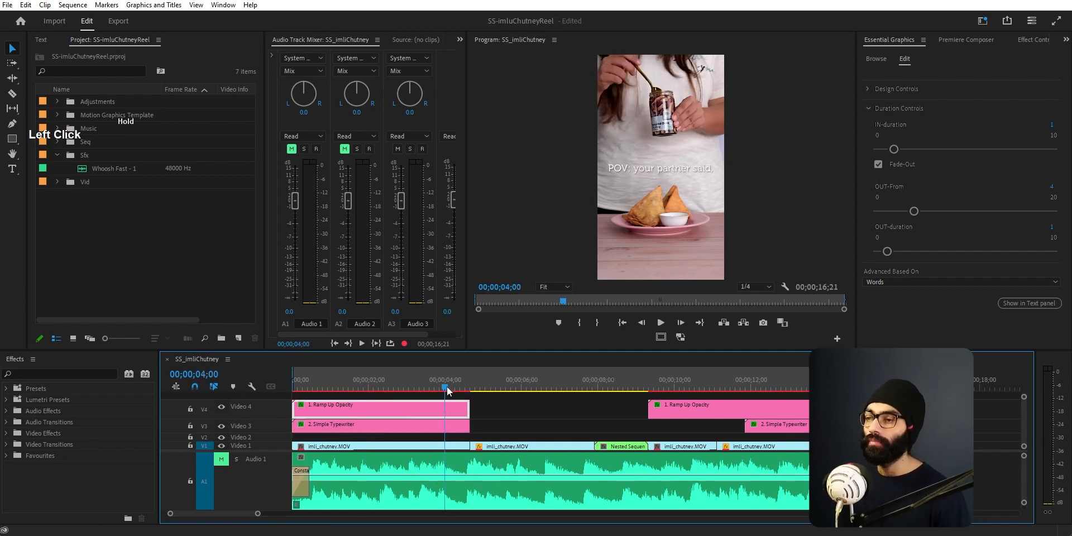
Select both opening titles, narrow the selection to Ramp Up Opacity and review its Advanced Based On options, keeping Words.
{"action": "left_click", "coordinate": [331, 426]}
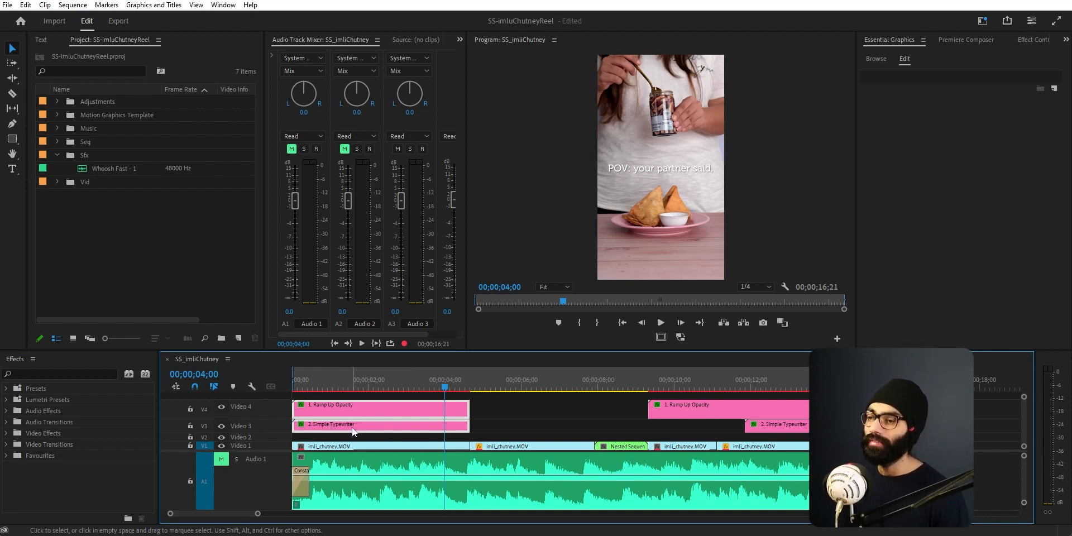
{"action": "left_click", "coordinate": [425, 413]}
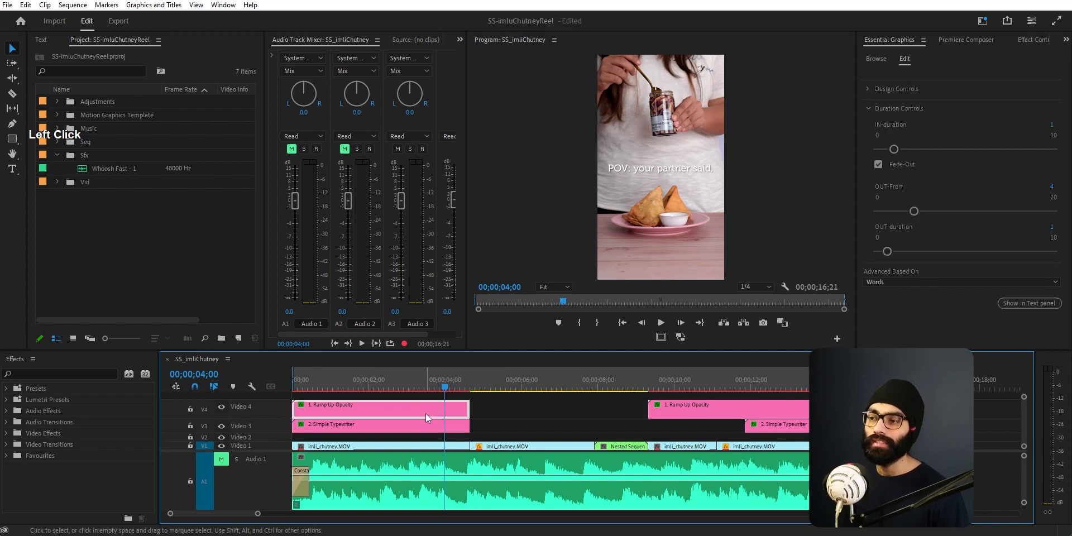
{"action": "left_click", "coordinate": [906, 279]}
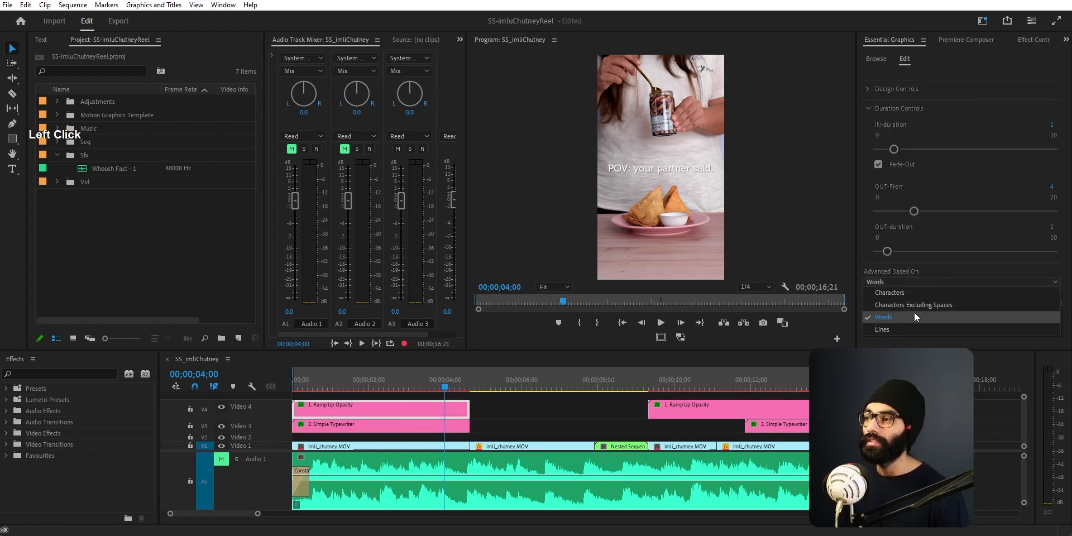
{"action": "left_click", "coordinate": [906, 281]}
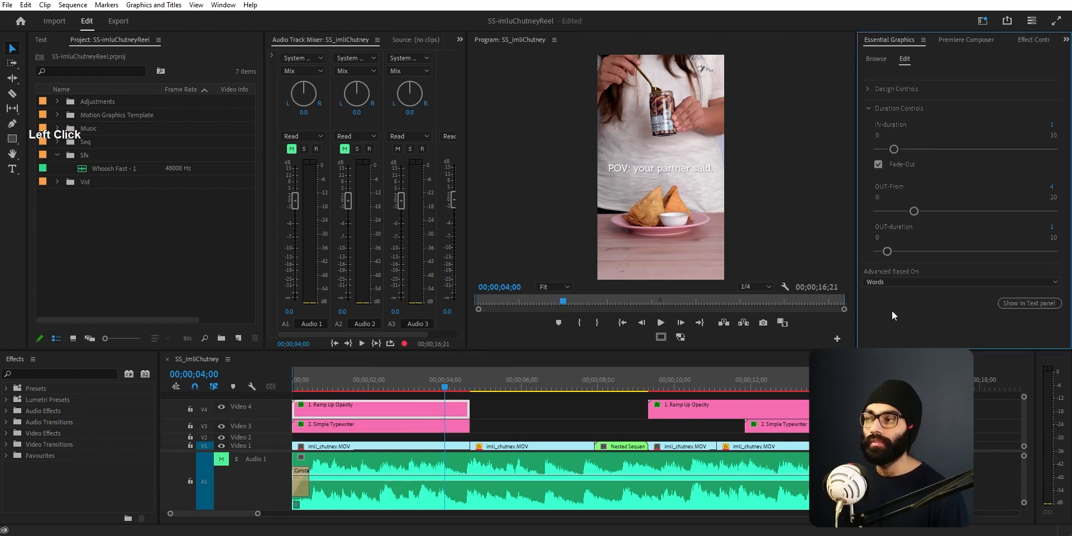